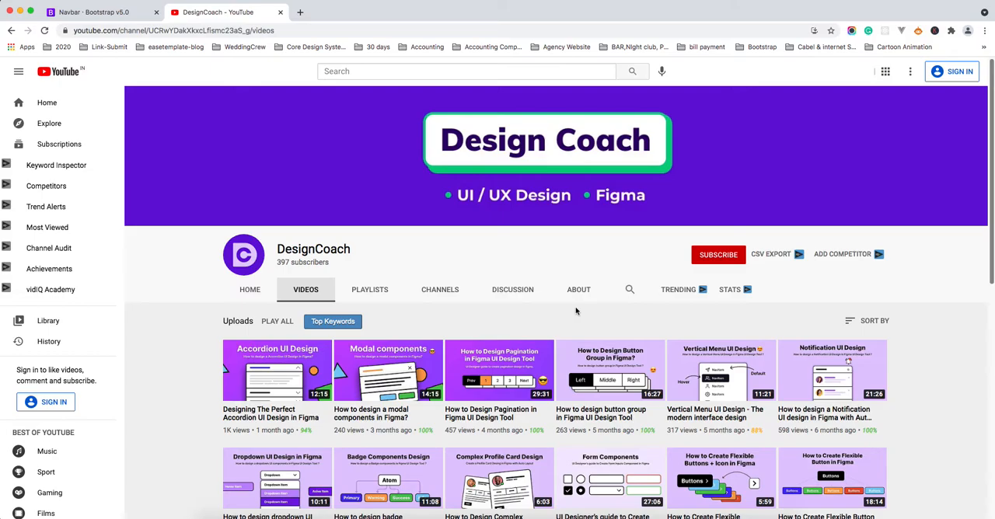
# Step: Review the Bootstrap v5.0 navbar documentation example and look through the DesignCoach channel's uploaded videos
pyautogui.click(90, 12)
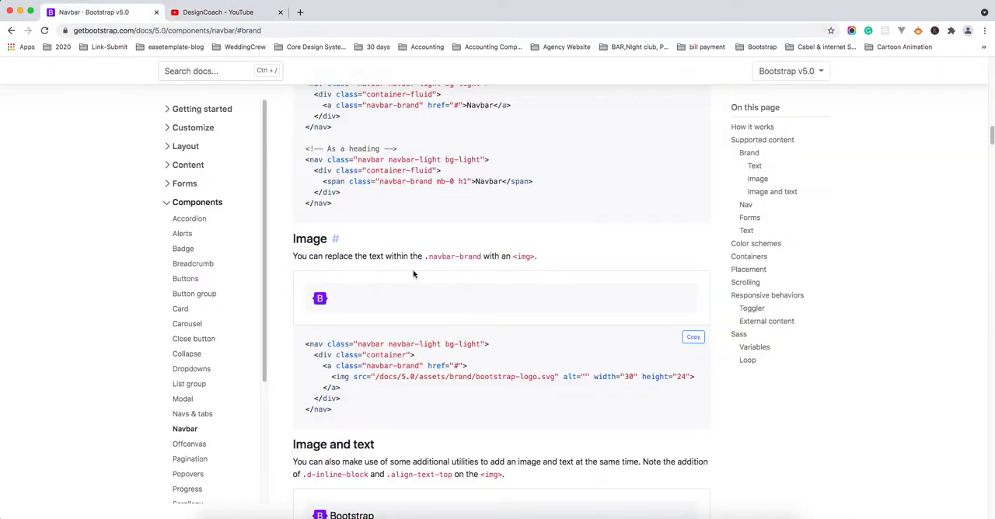
pyautogui.scroll(15, 532, 278)
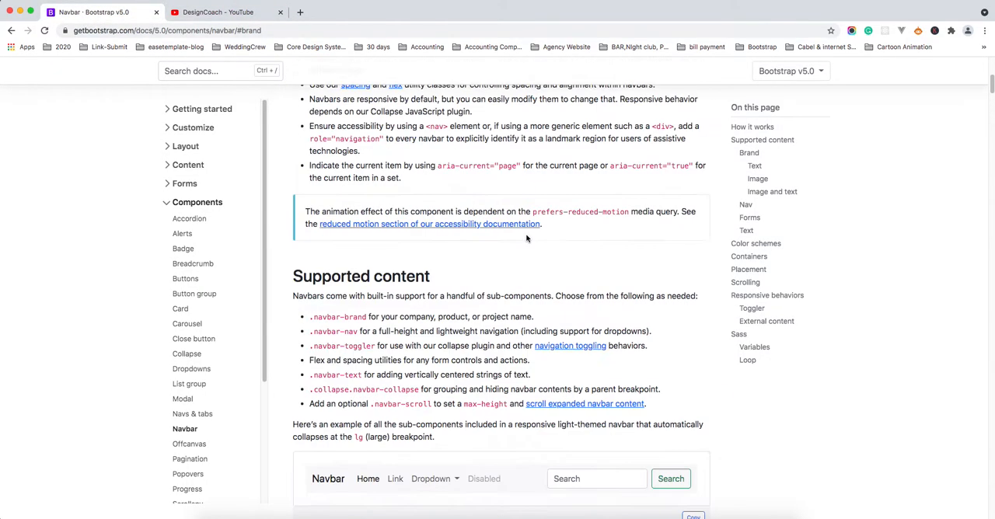
pyautogui.scroll(-10, 530, 245)
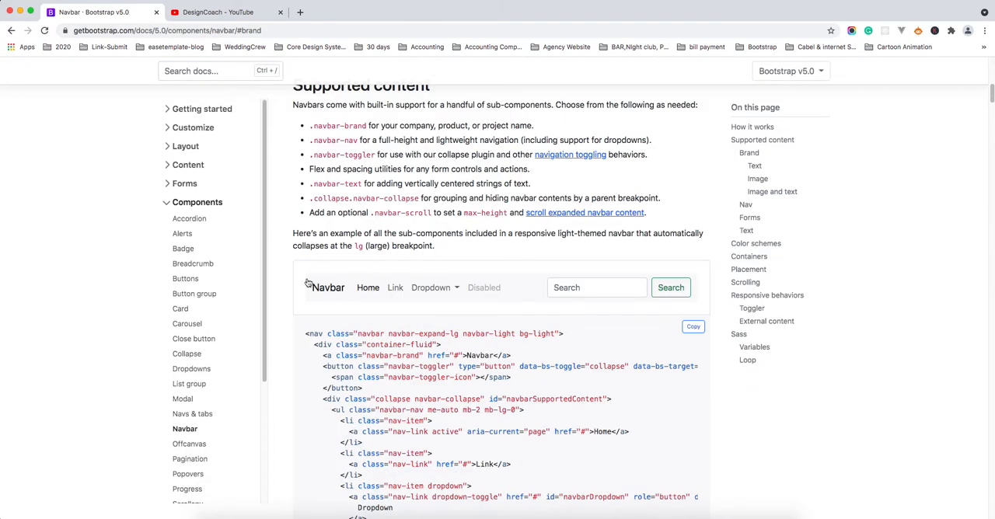
pyautogui.click(229, 11)
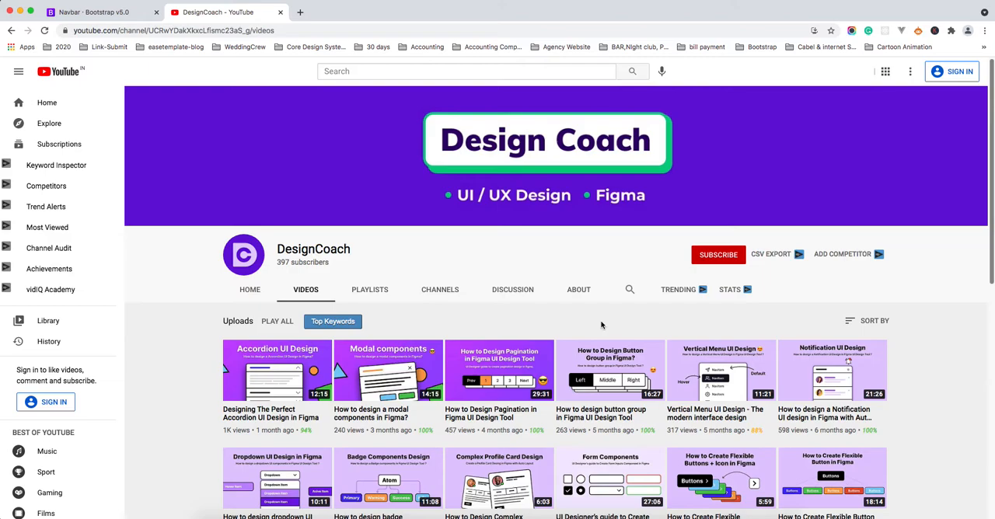
pyautogui.scroll(-2, 601, 325)
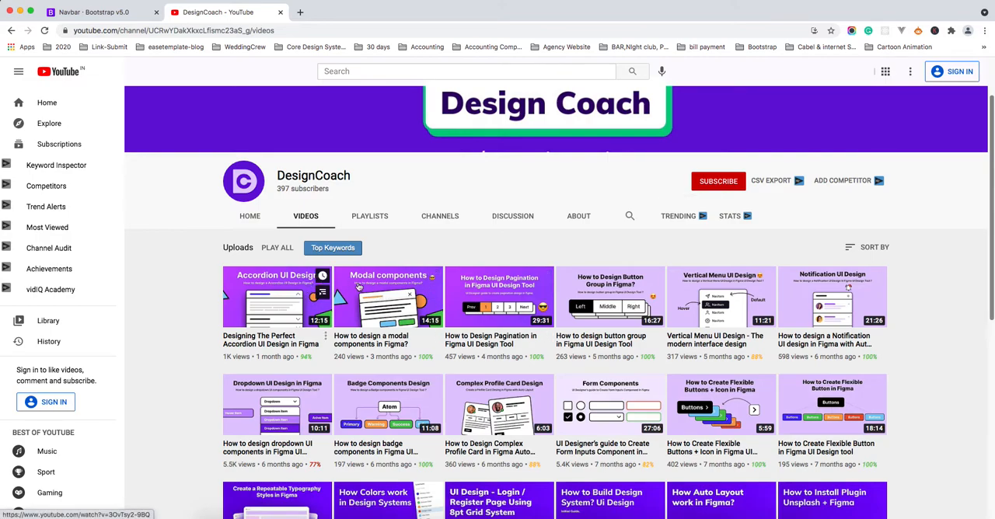
pyautogui.scroll(-5, 505, 294)
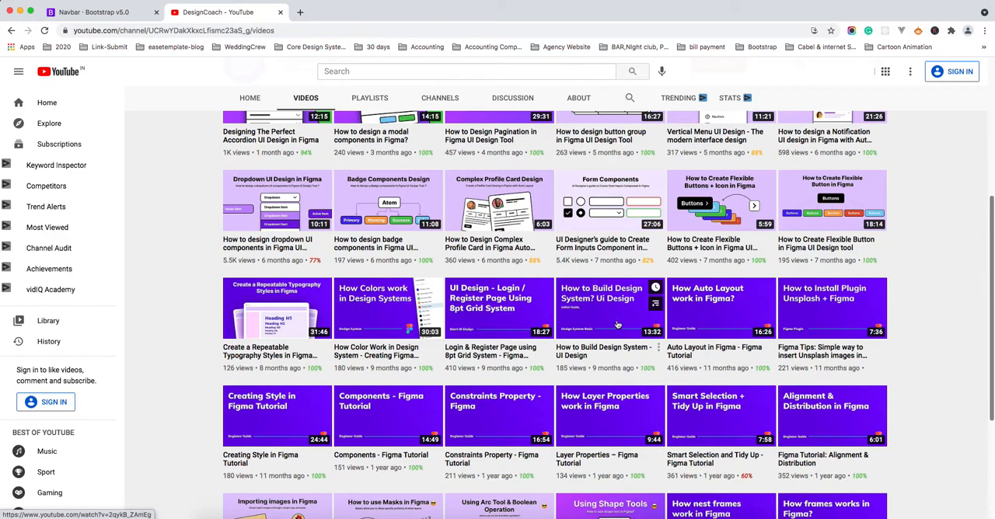
pyautogui.scroll(-2, 614, 299)
pyautogui.scroll(5, 613, 299)
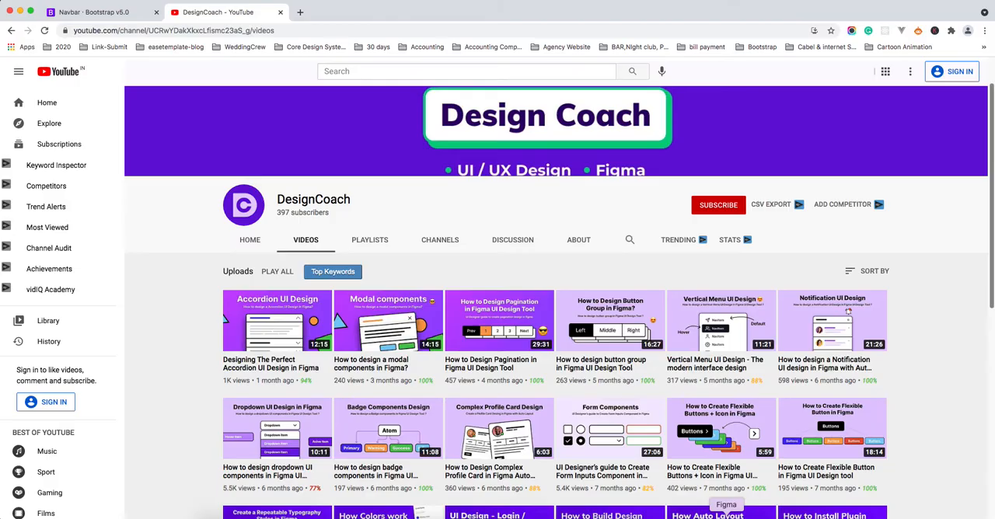
# Step: Switch to the Bootstrap UI Kit file in Figma and inspect the existing navbar-simple component on the Navbar frame
pyautogui.click(726, 516)
pyautogui.click(505, 337)
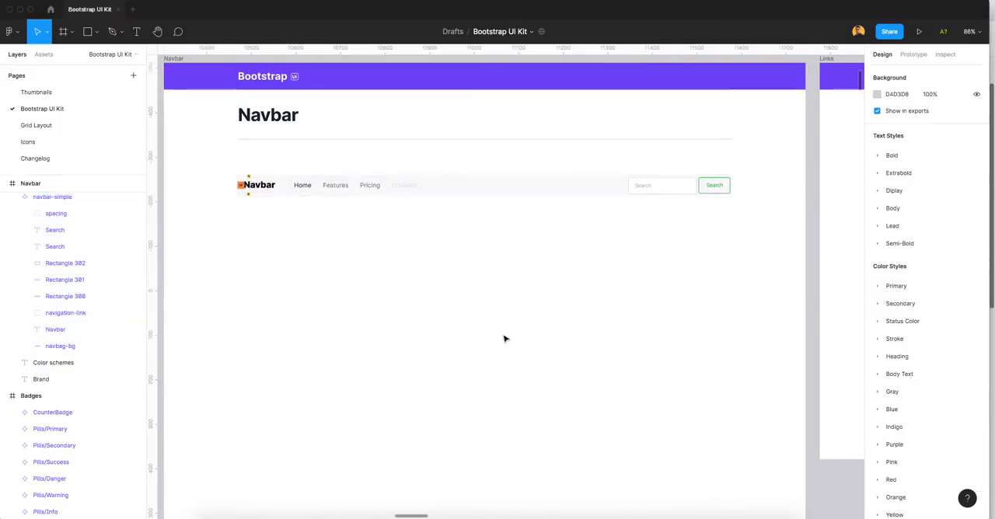
pyautogui.scroll(2, 481, 231)
pyautogui.click(498, 251)
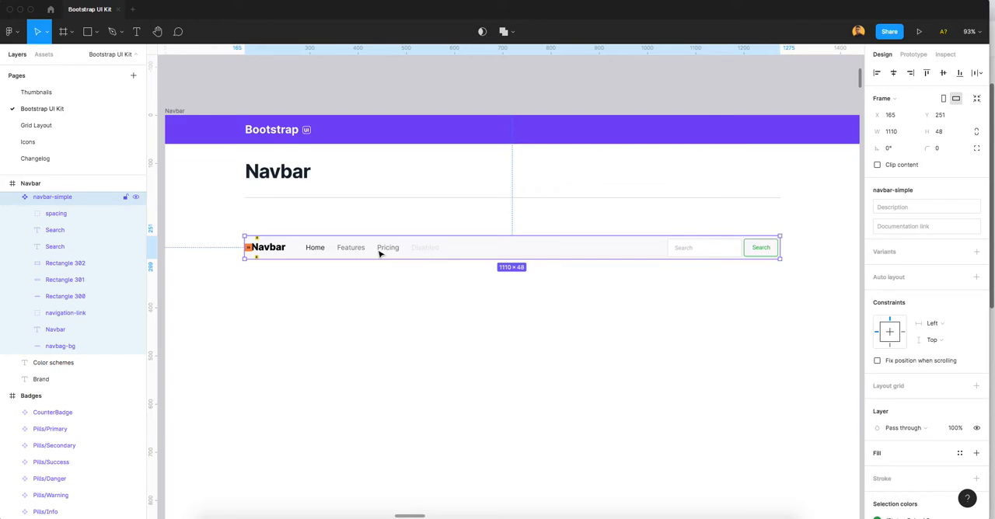
pyautogui.click(421, 287)
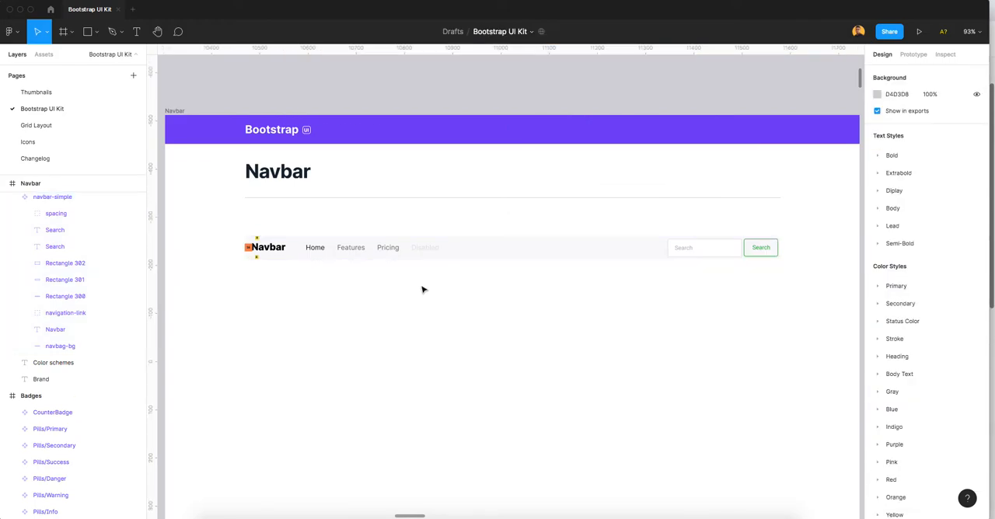
pyautogui.click(419, 259)
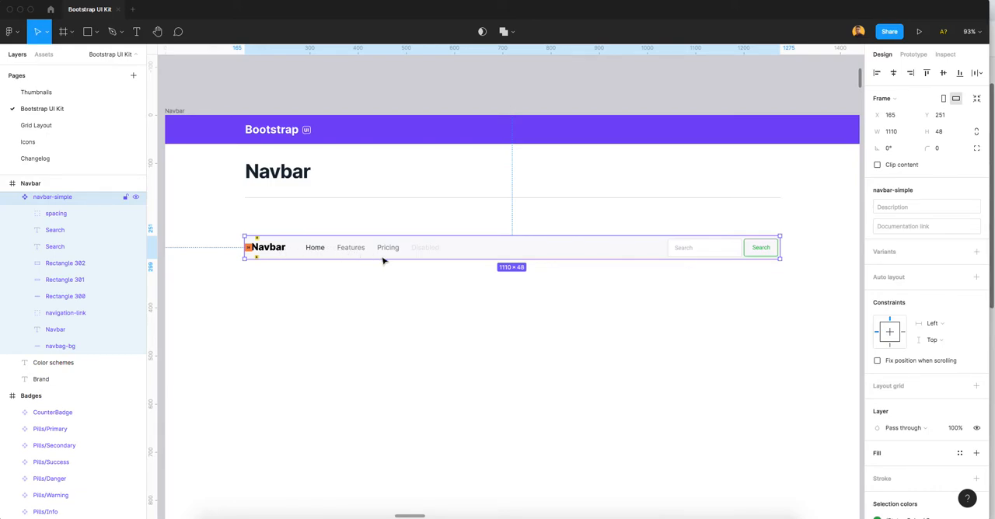
# Step: Add a text layer reading "Navbar" in the empty area below the existing navbar
pyautogui.click(583, 324)
pyautogui.press('t')
pyautogui.click(585, 327)
pyautogui.write('Navbar')
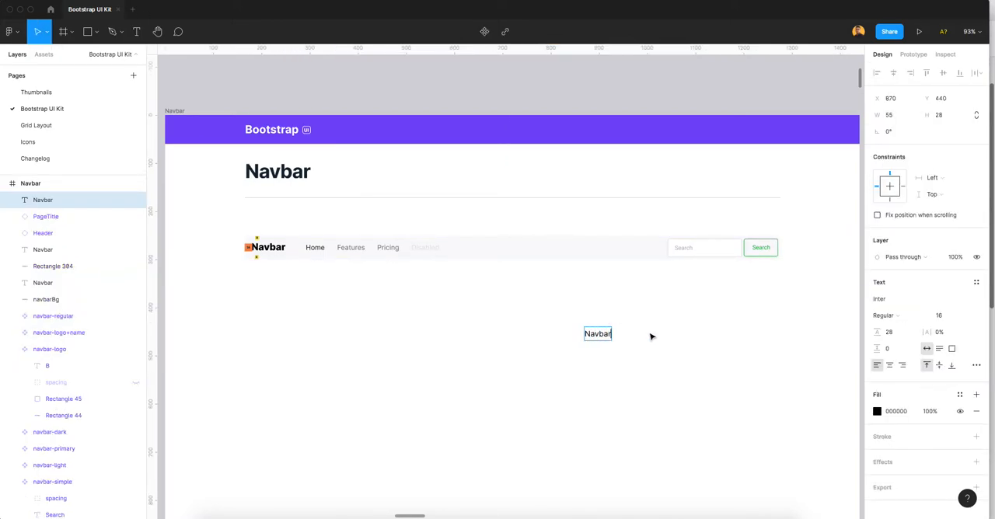
pyautogui.press('Escape')
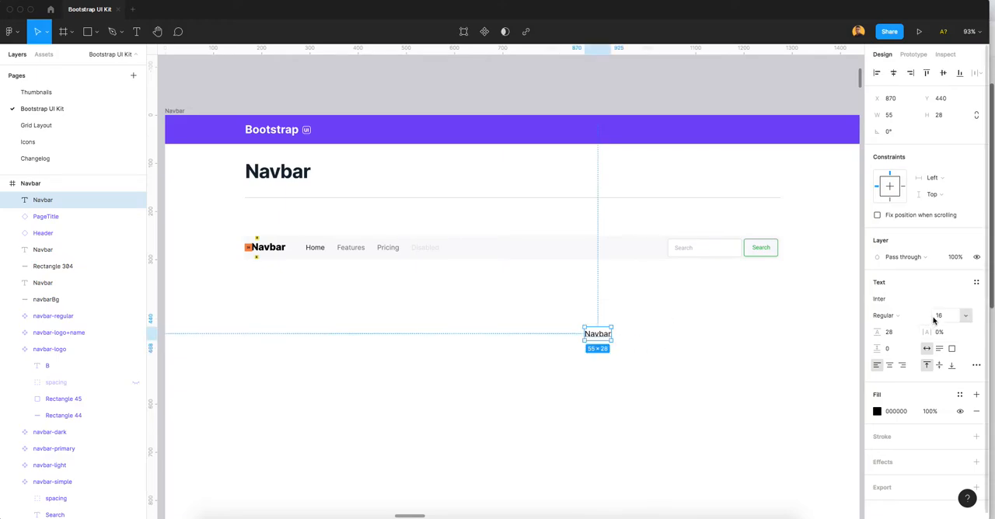
# Step: Set the new Navbar text to Bold weight at font size 24
pyautogui.click(905, 315)
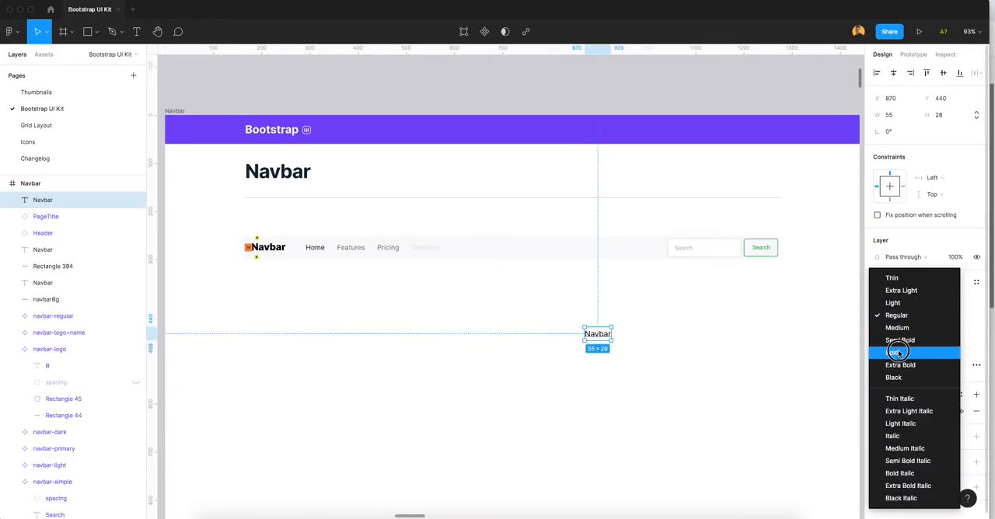
pyautogui.click(899, 354)
pyautogui.click(941, 316)
pyautogui.write('24')
pyautogui.press('Return')
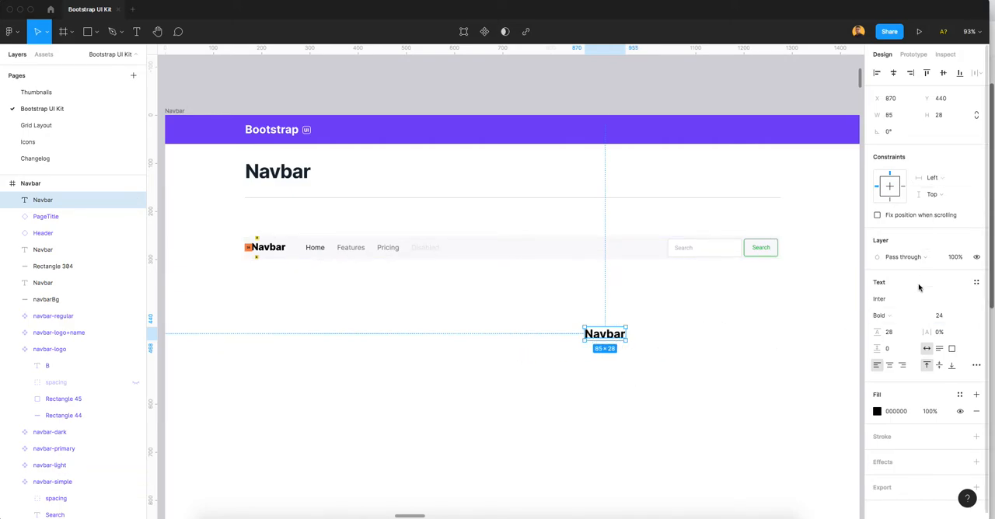
# Step: Apply the Gray/900 color style as the fill of the new Navbar text
pyautogui.click(959, 395)
pyautogui.write('gray')
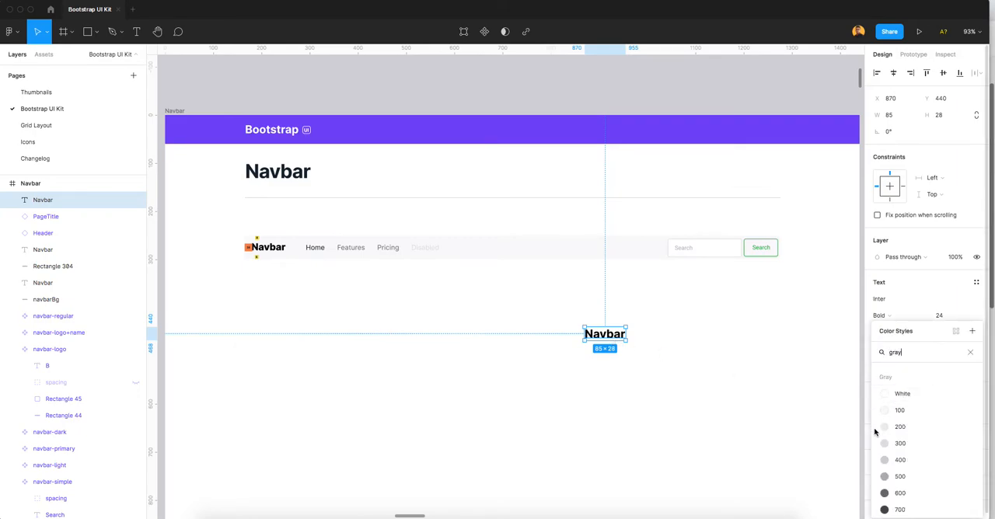
pyautogui.scroll(-3, 876, 432)
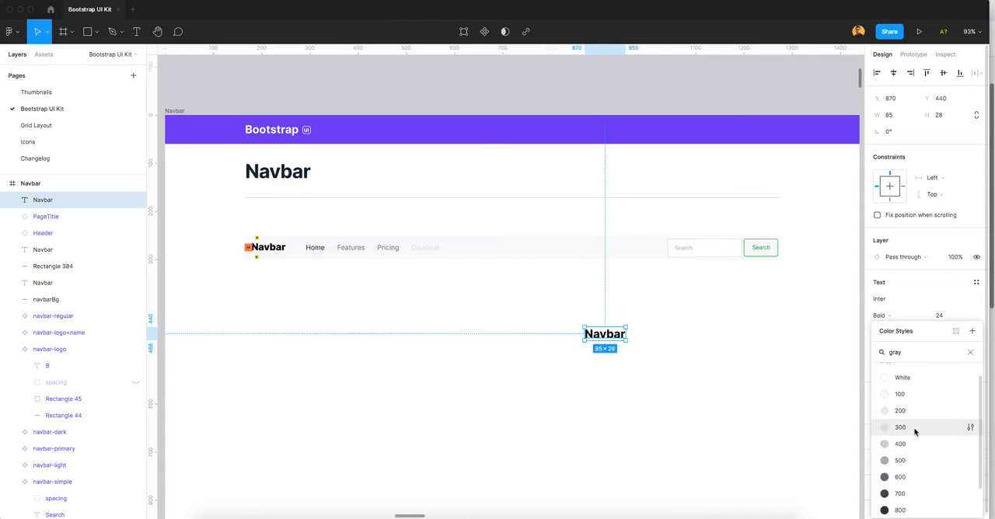
pyautogui.click(902, 489)
# Step: Wrap the new Navbar text in an auto layout frame and shift it slightly within the empty area
pyautogui.moveTo(610, 339)
pyautogui.mouseDown()
pyautogui.moveTo(599, 317)
pyautogui.moveTo(602, 327)
pyautogui.mouseUp()
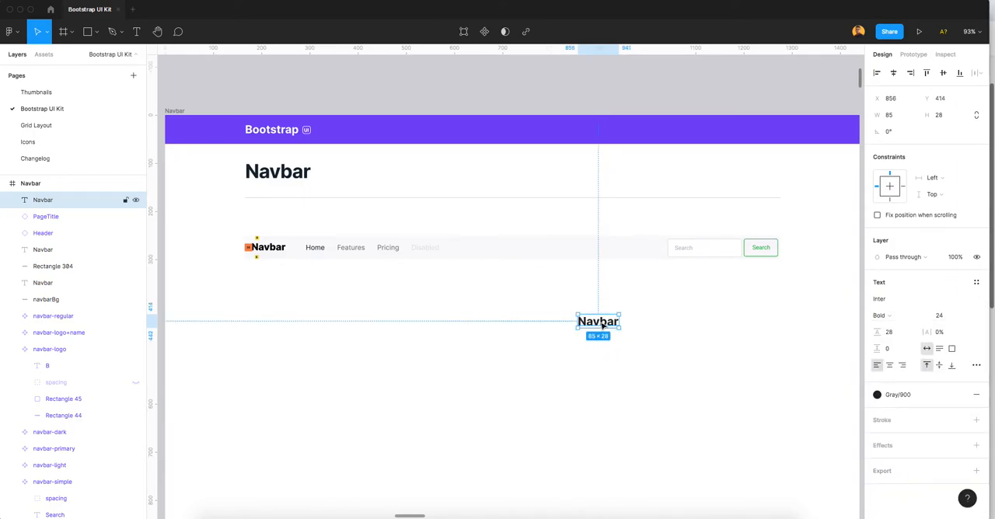
pyautogui.rightClick(603, 328)
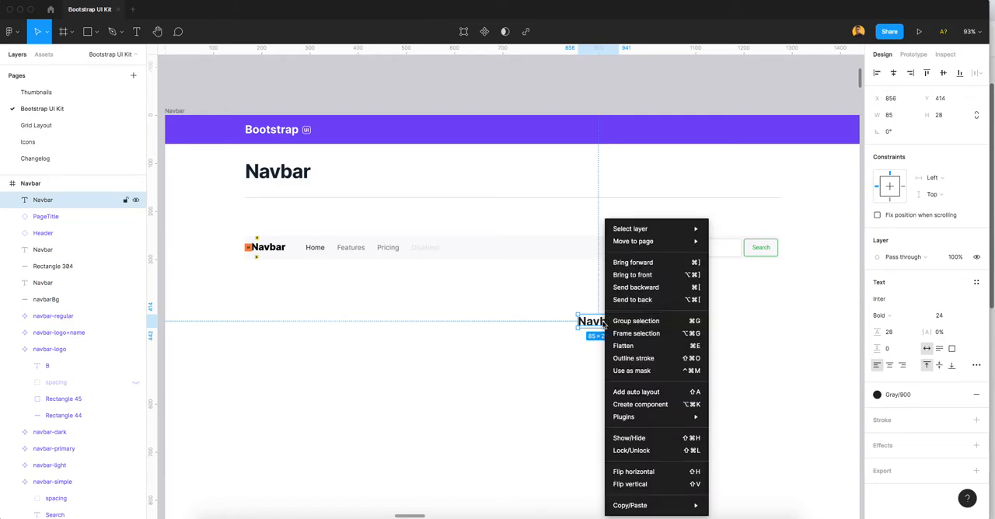
pyautogui.click(639, 393)
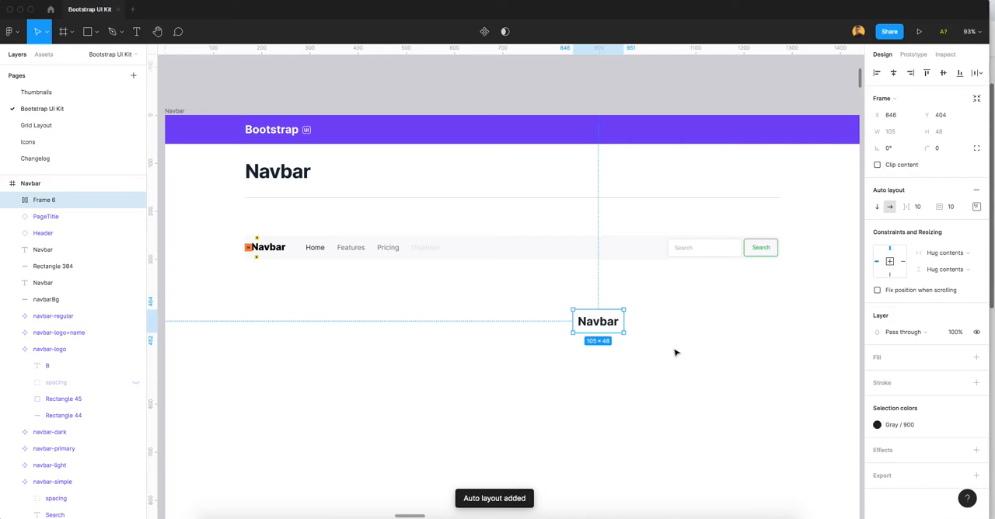
pyautogui.moveTo(609, 328); pyautogui.dragTo(575, 322)
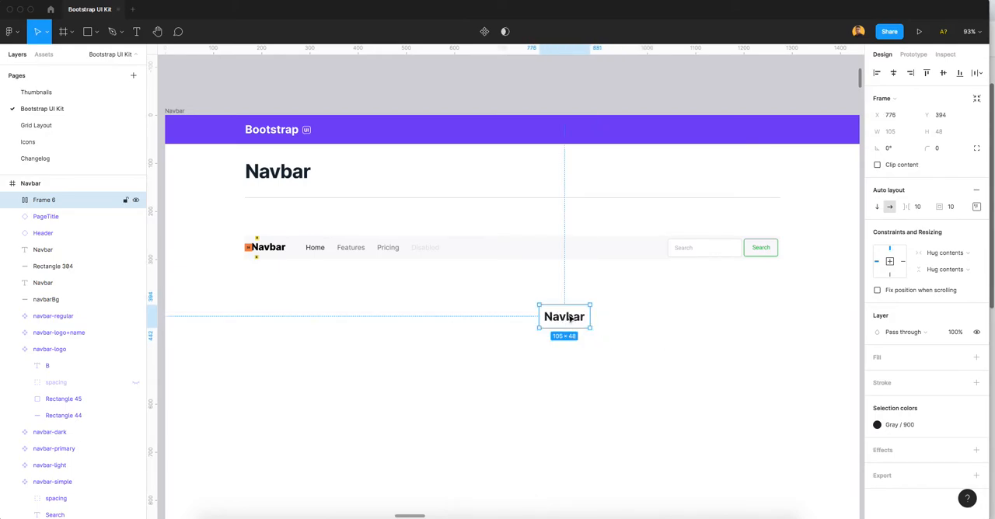
# Step: Rename the Navbar text's auto layout frame to navbarText
pyautogui.doubleClick(58, 201)
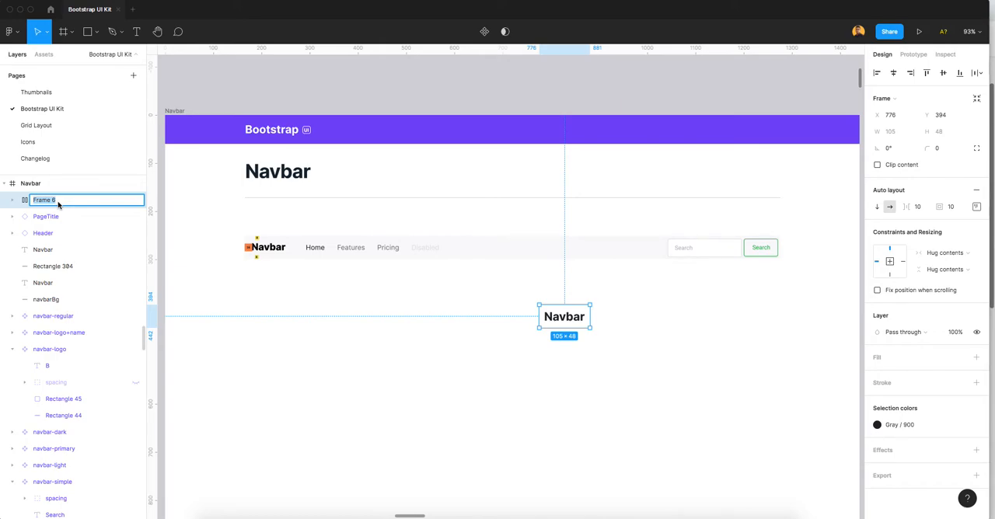
pyautogui.write('nav')
pyautogui.write('bar-te')
pyautogui.press('Return')
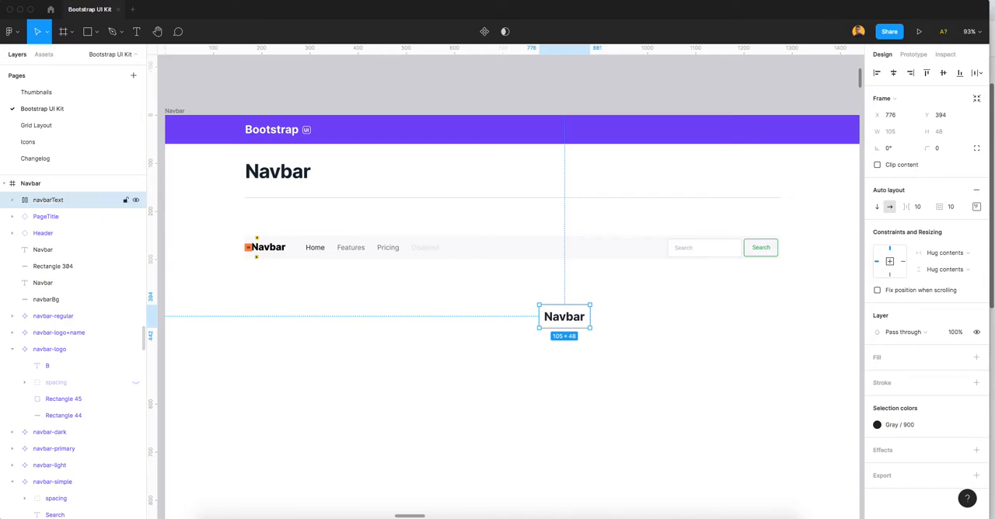
# Step: Turn the navbarText frame into a component and place it below the existing navbar at about X 841, Y 365
pyautogui.click(588, 344)
pyautogui.click(578, 323)
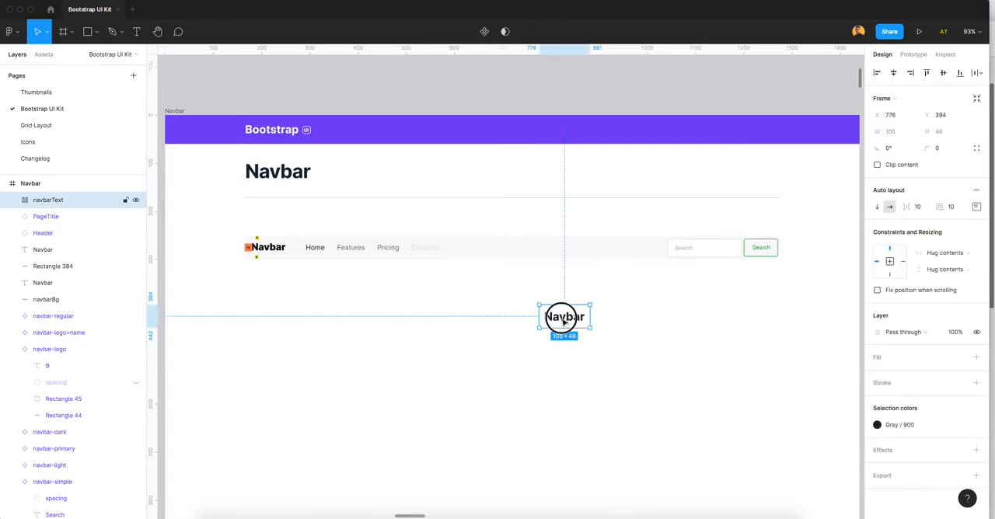
pyautogui.moveTo(563, 321); pyautogui.dragTo(491, 320)
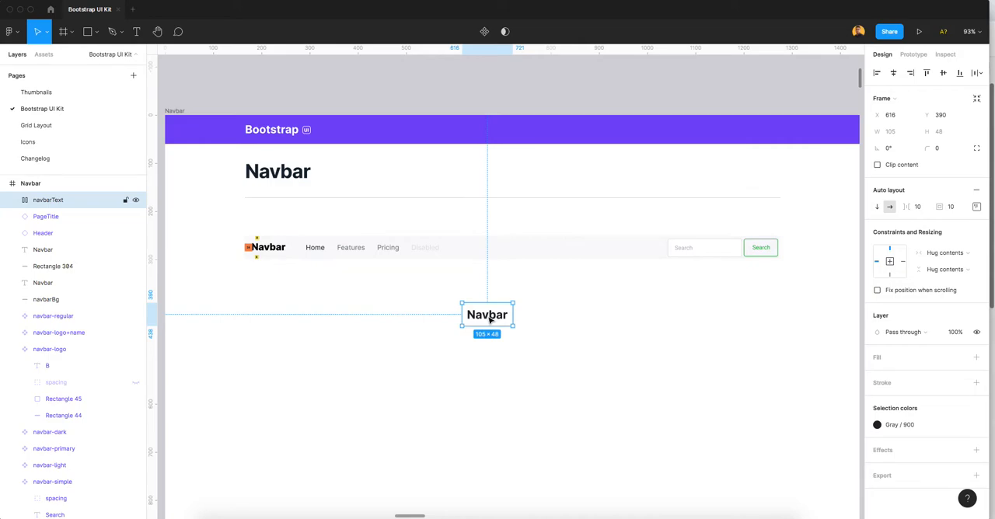
pyautogui.rightClick(490, 319)
pyautogui.click(515, 405)
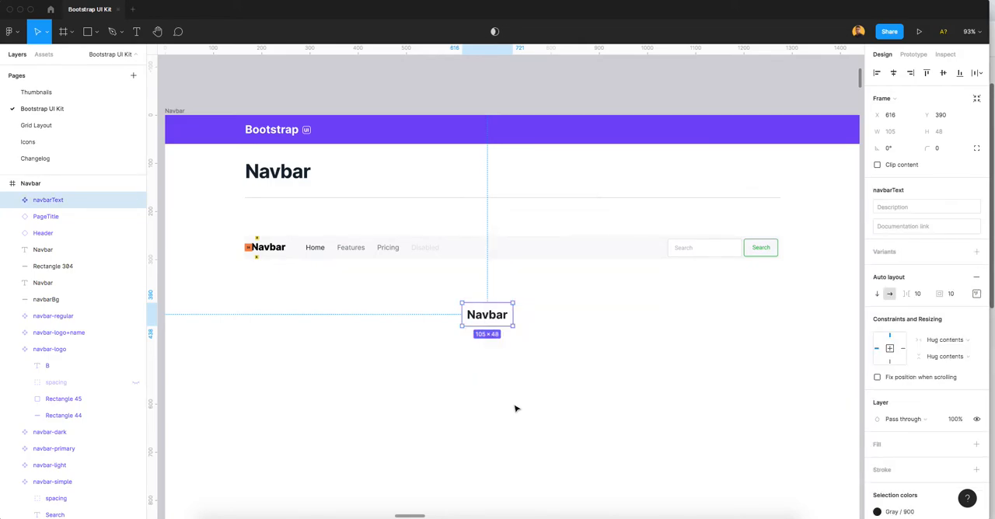
pyautogui.moveTo(492, 321); pyautogui.dragTo(602, 310)
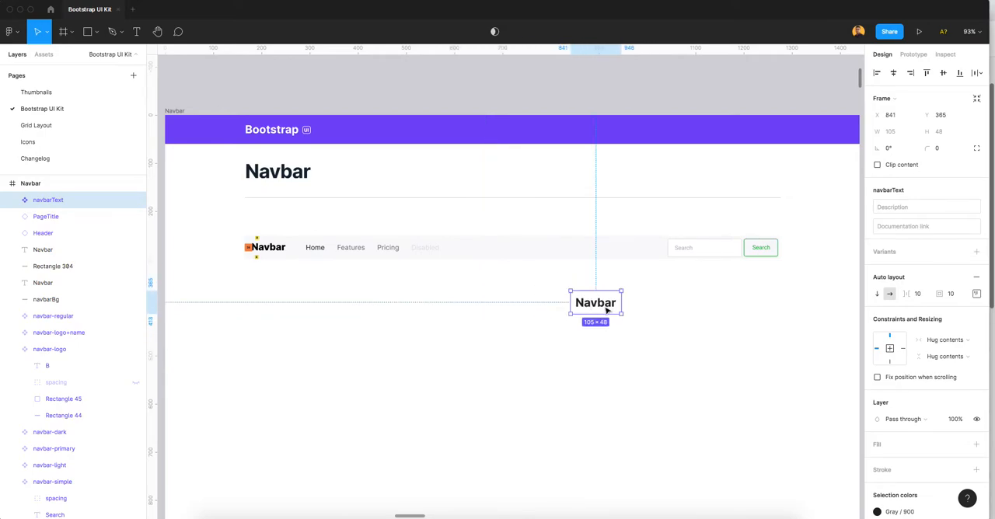
# Step: Add a text layer reading "Home" below the existing navbar, using its Home link as reference
pyautogui.click(327, 249)
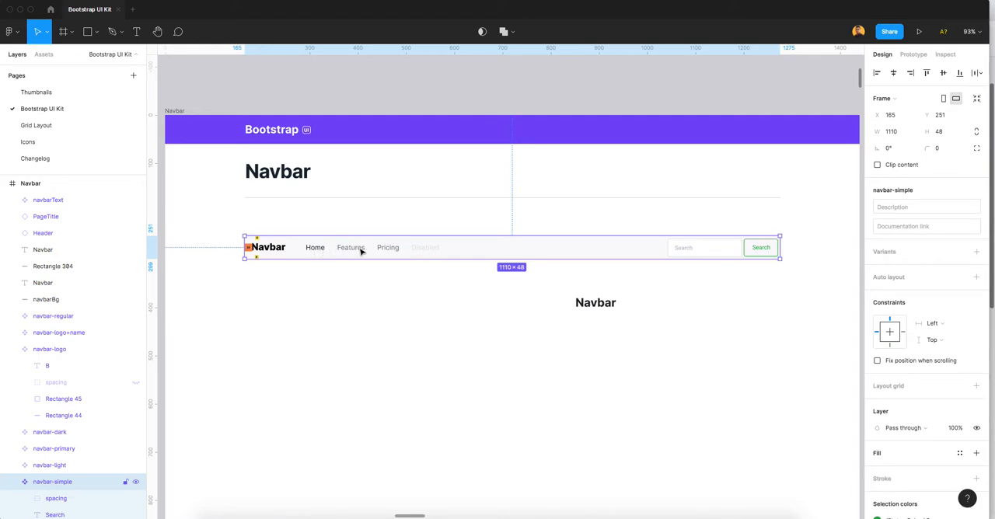
pyautogui.scroll(3, 373, 255)
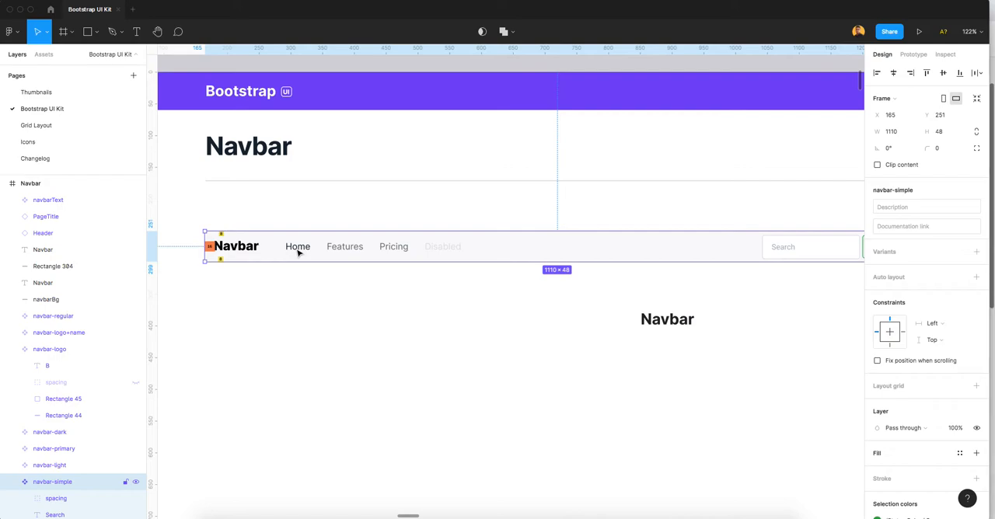
pyautogui.press('t')
pyautogui.click(462, 380)
pyautogui.write('H')
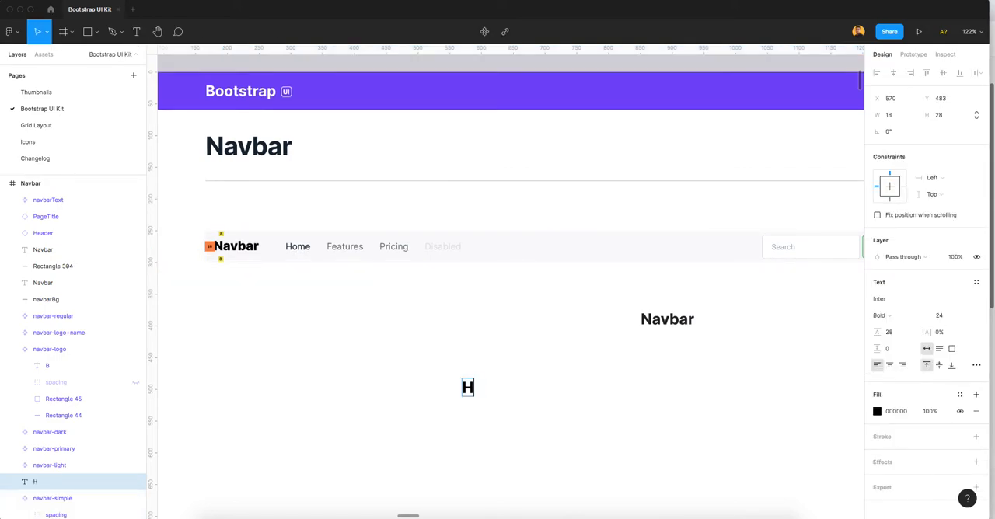
pyautogui.write('ome')
pyautogui.press('Escape')
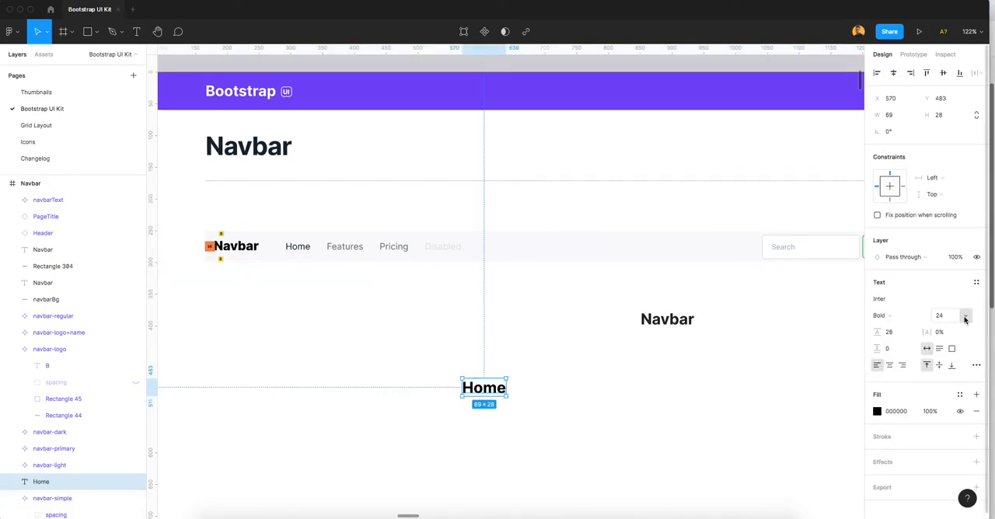
# Step: Set the new Home text's font size to 16
pyautogui.click(965, 319)
pyautogui.click(957, 288)
pyautogui.click(942, 320)
pyautogui.press('Down')
pyautogui.press('Down')
# Step: Set the new Home text's line height to 24
pyautogui.click(896, 334)
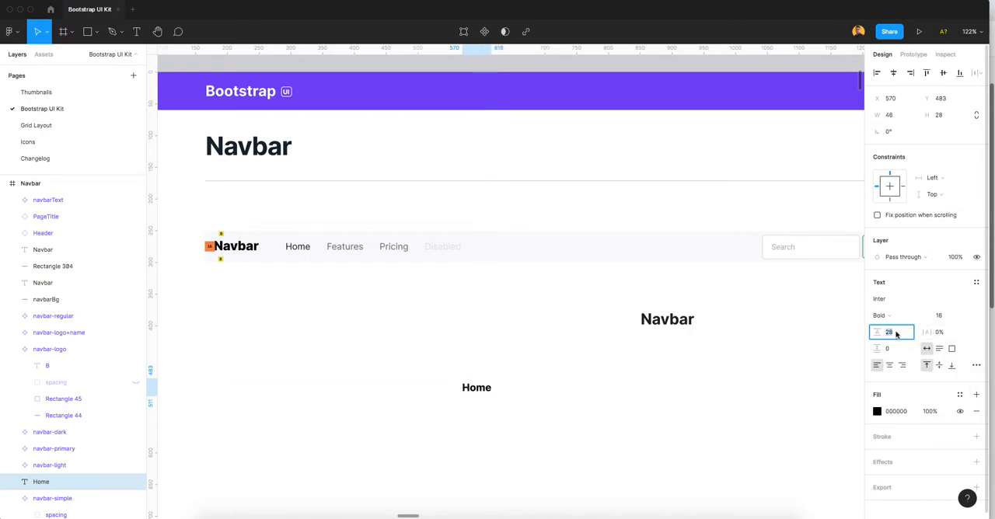
pyautogui.write('24')
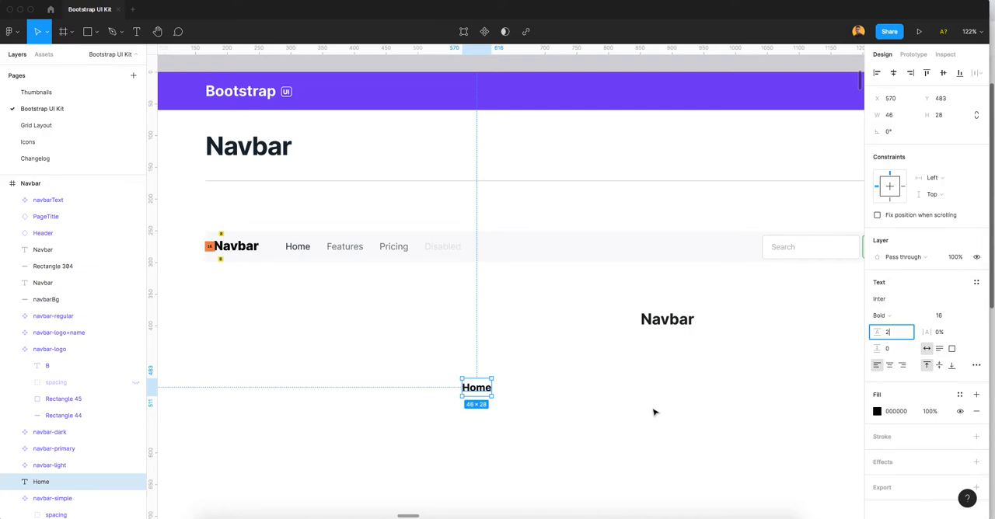
pyautogui.click(452, 386)
pyautogui.click(474, 381)
pyautogui.click(891, 333)
pyautogui.write('24')
pyautogui.press('Return')
pyautogui.click(647, 399)
# Step: Change the new Home text's font weight to Medium
pyautogui.click(483, 393)
pyautogui.click(883, 316)
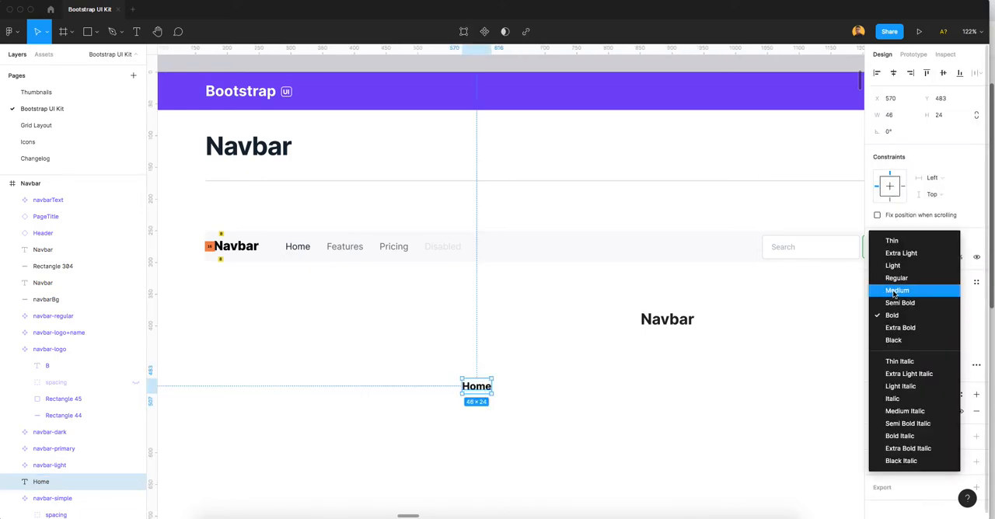
pyautogui.click(895, 291)
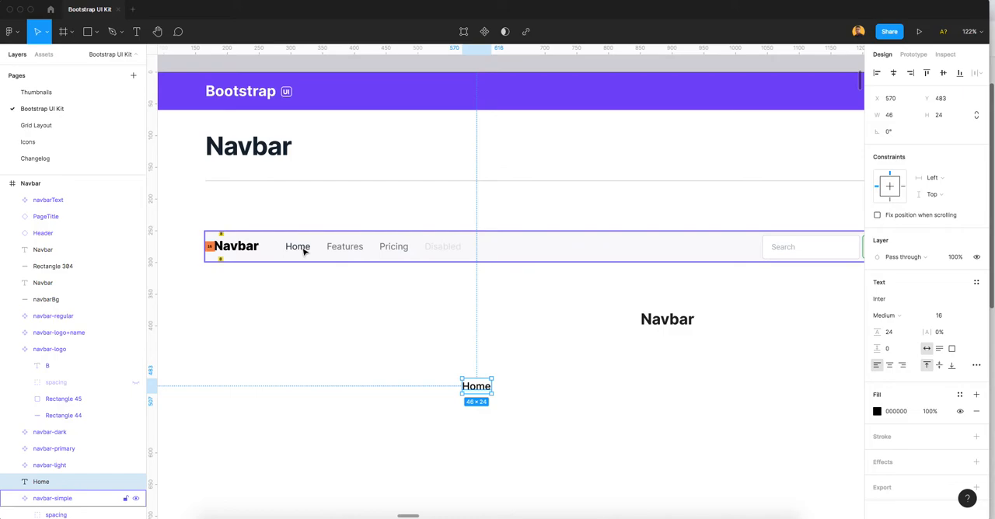
# Step: Duplicate the new Home text beside the original and change the copy's wording to "Normal"
pyautogui.moveTo(482, 390); pyautogui.dragTo(532, 393)
pyautogui.doubleClick(531, 393)
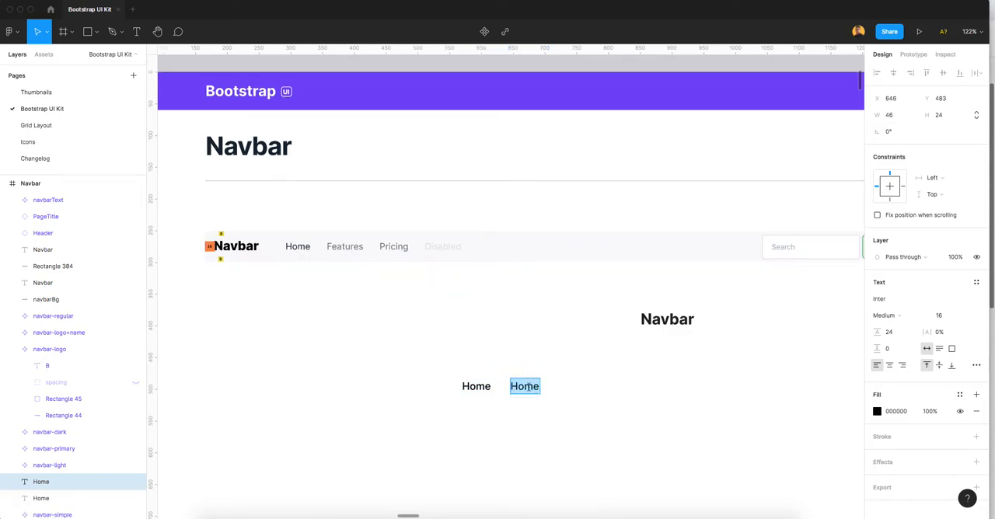
pyautogui.write('Normal')
pyautogui.press('Escape')
# Step: Duplicate the Normal text beside itself and change the copy's wording to "Disabled"
pyautogui.moveTo(532, 393); pyautogui.dragTo(598, 392)
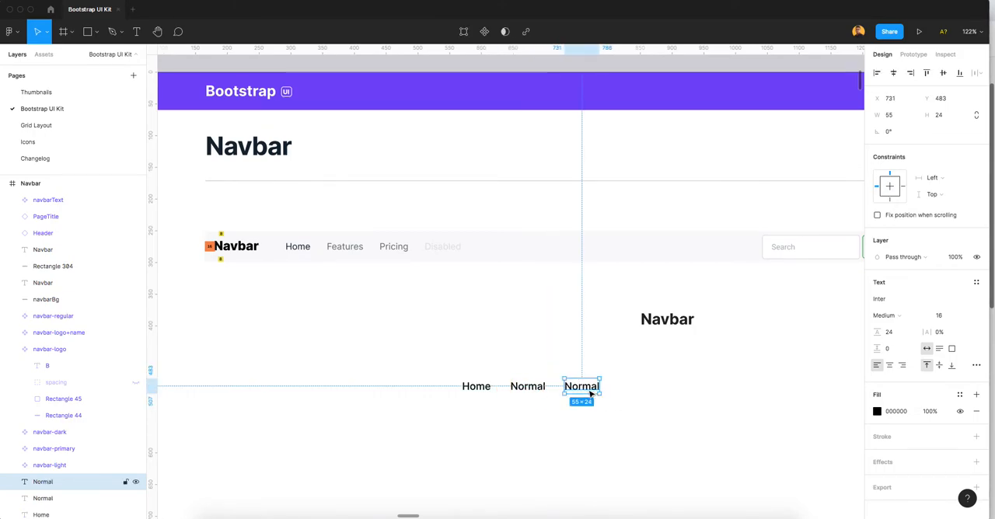
pyautogui.doubleClick(591, 389)
pyautogui.write('Disabled')
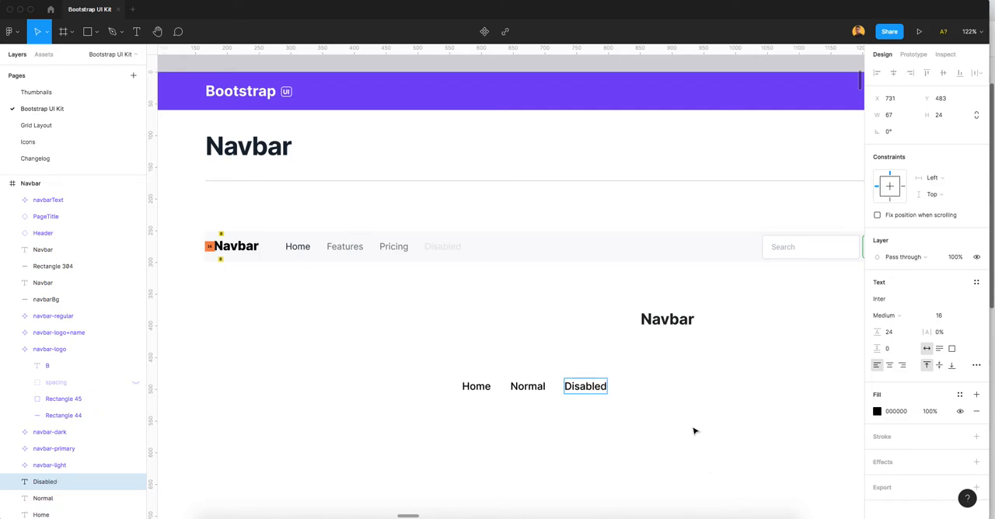
pyautogui.press('Escape')
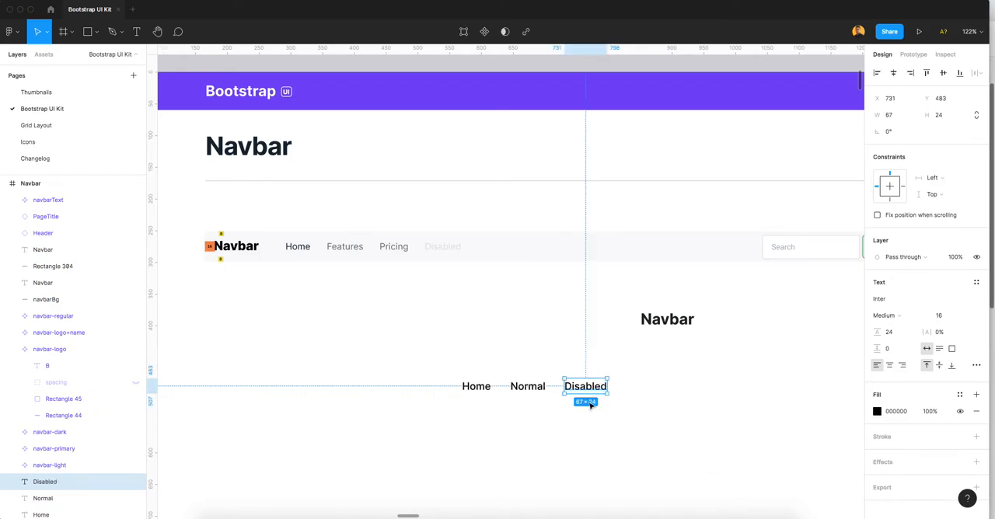
# Step: Apply the Gray/500 color style to the Disabled text
pyautogui.click(961, 396)
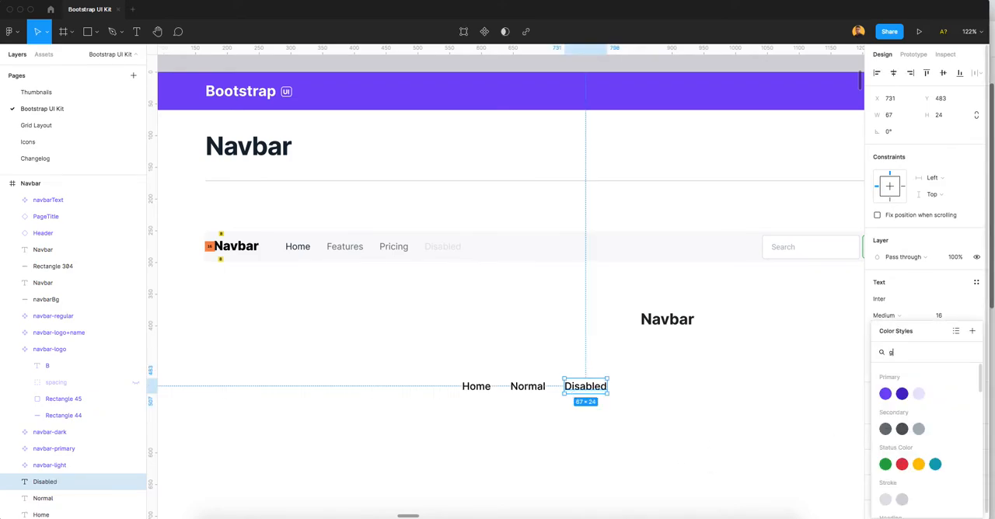
pyautogui.write('gray')
pyautogui.click(908, 475)
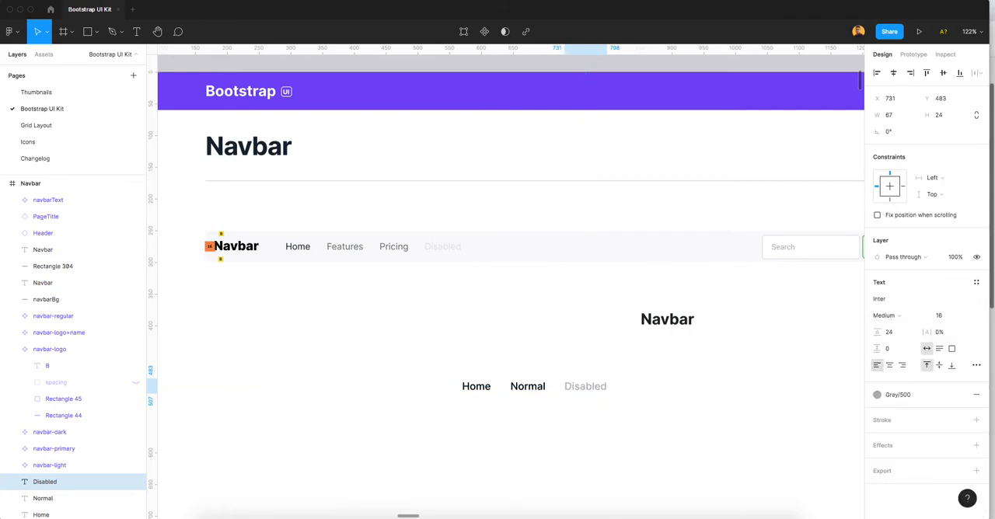
# Step: Apply the Gray/700 color style to the Normal text
pyautogui.click(529, 387)
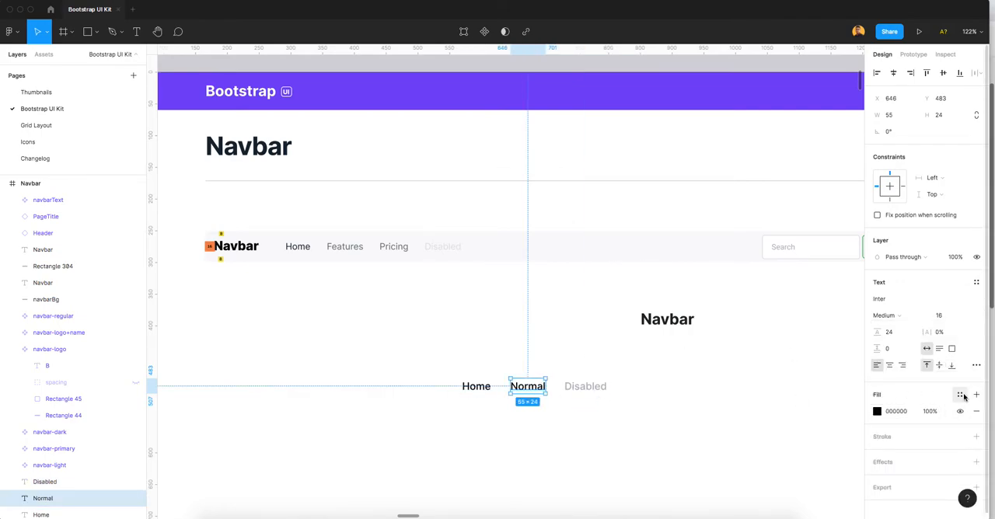
pyautogui.click(962, 396)
pyautogui.write('gray')
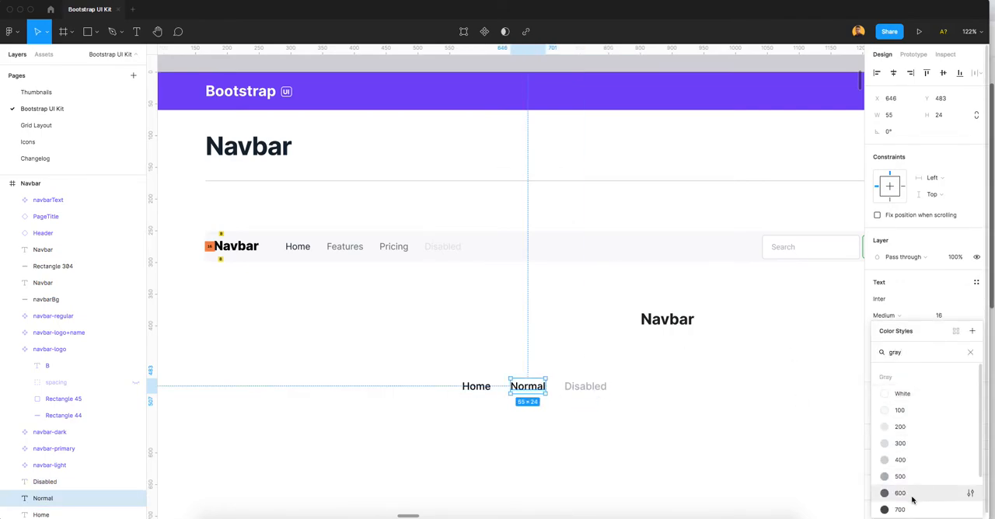
pyautogui.scroll(-3, 914, 500)
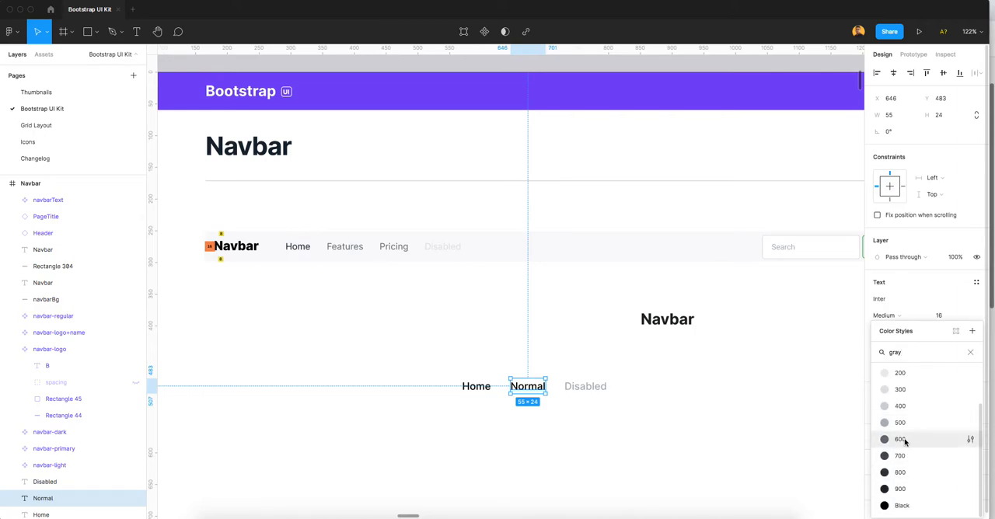
pyautogui.click(902, 456)
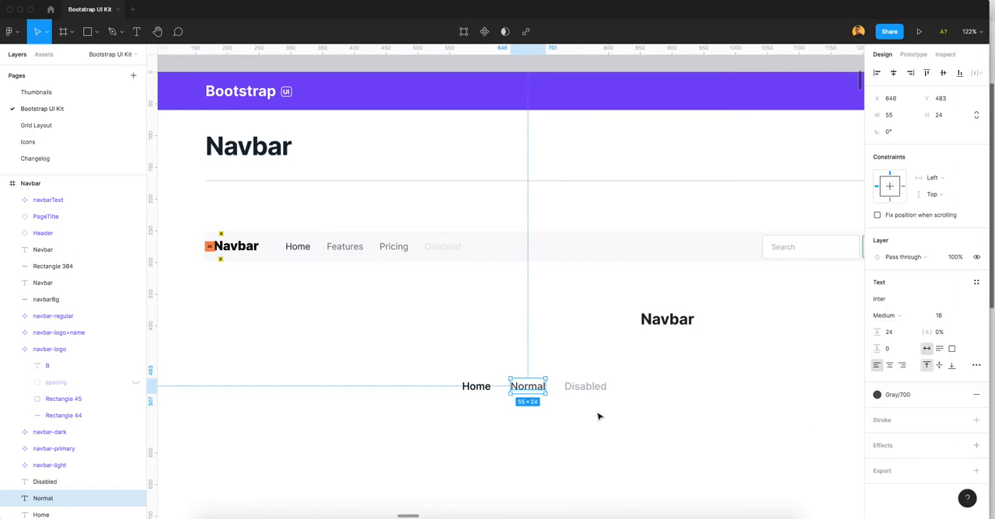
# Step: Apply the Gray/900 color style to the new Home text
pyautogui.click(475, 393)
pyautogui.click(960, 394)
pyautogui.write('gray')
pyautogui.scroll(-2, 901, 496)
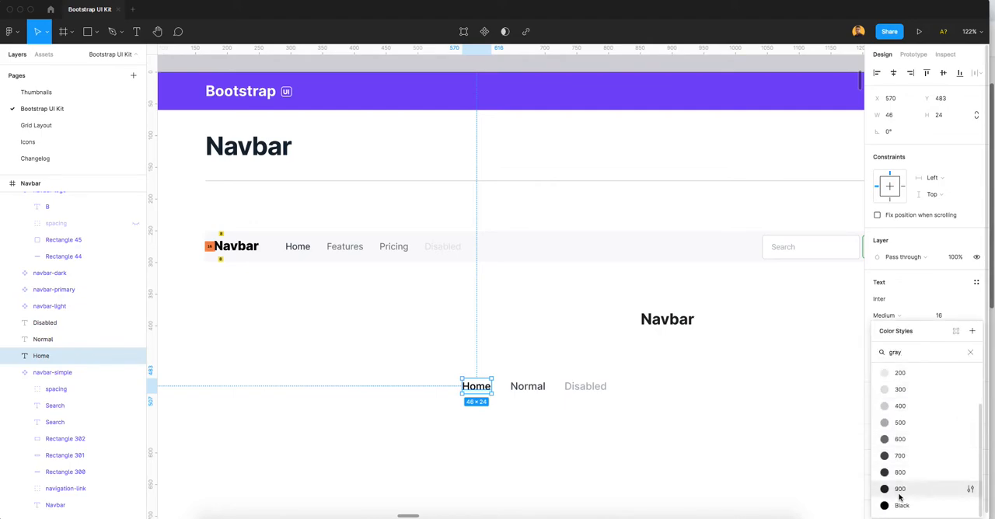
pyautogui.click(901, 490)
# Step: Change the Normal text's color style to Gray/600
pyautogui.click(521, 389)
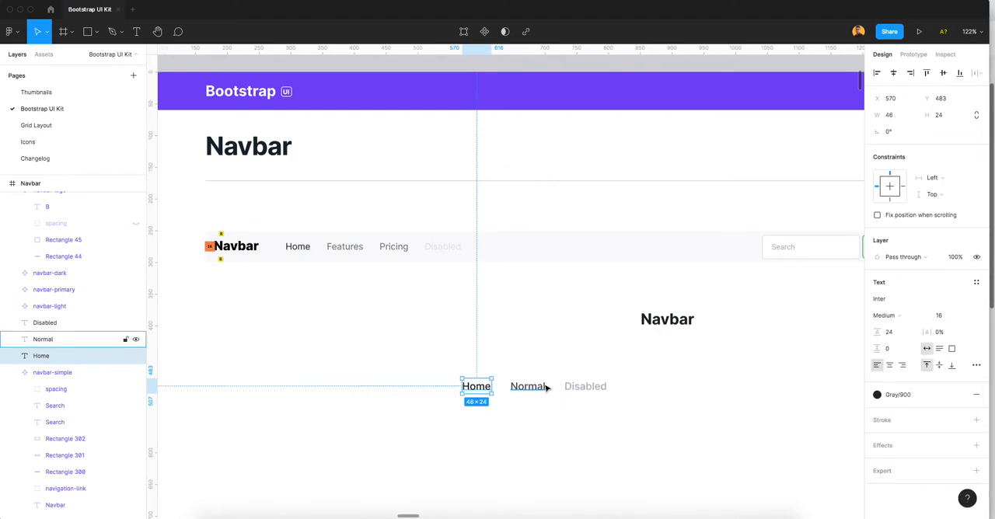
pyautogui.click(887, 395)
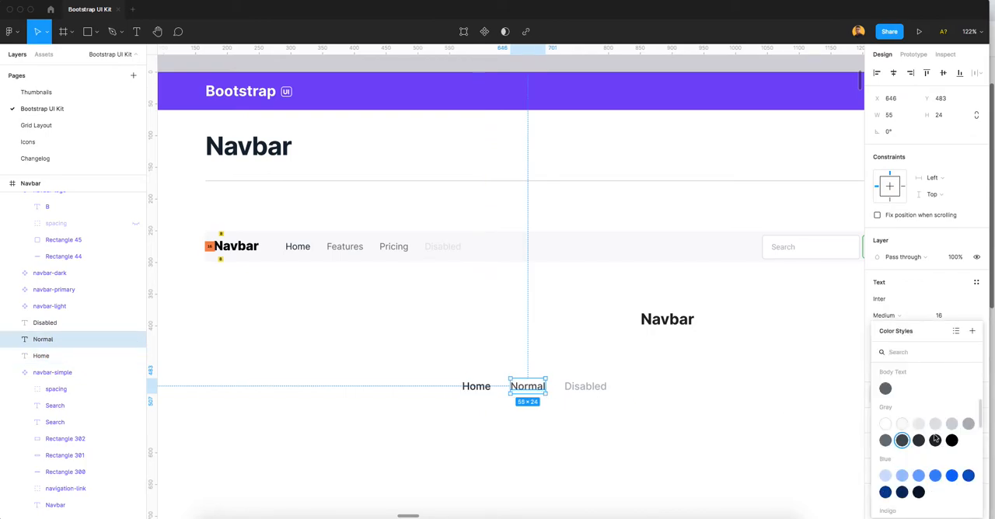
pyautogui.click(886, 441)
pyautogui.click(584, 415)
pyautogui.click(584, 389)
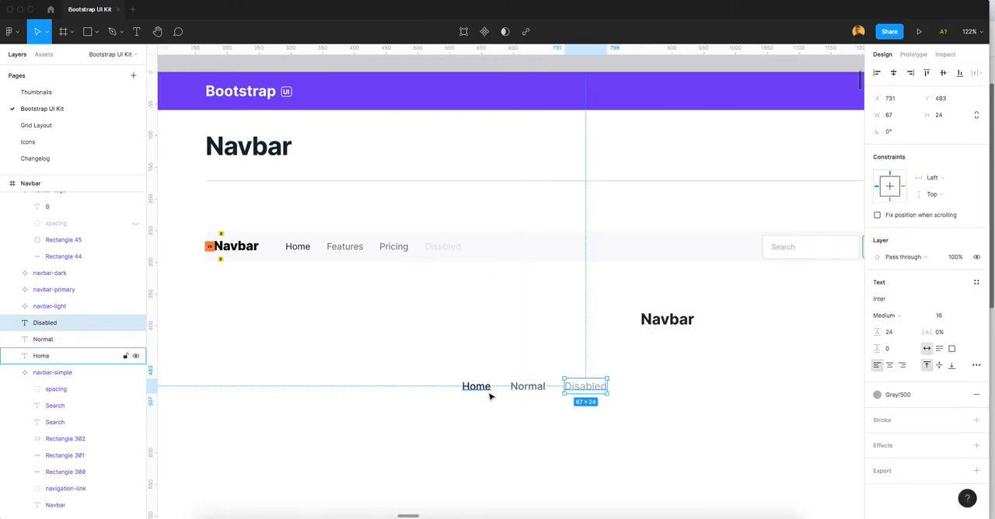
# Step: Add auto layout to the new Home text and move its frame up and left, clear of the other links
pyautogui.click(474, 389)
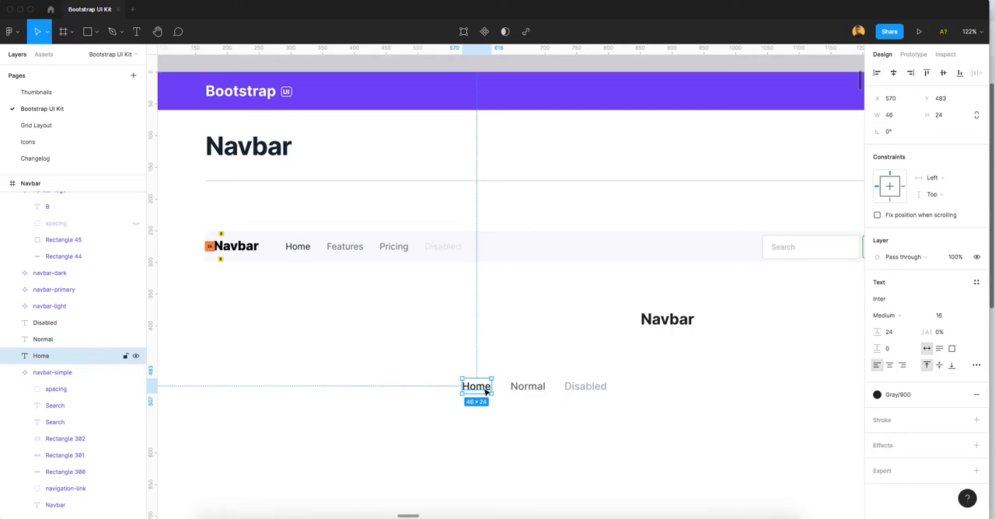
pyautogui.scroll(2, 473, 390)
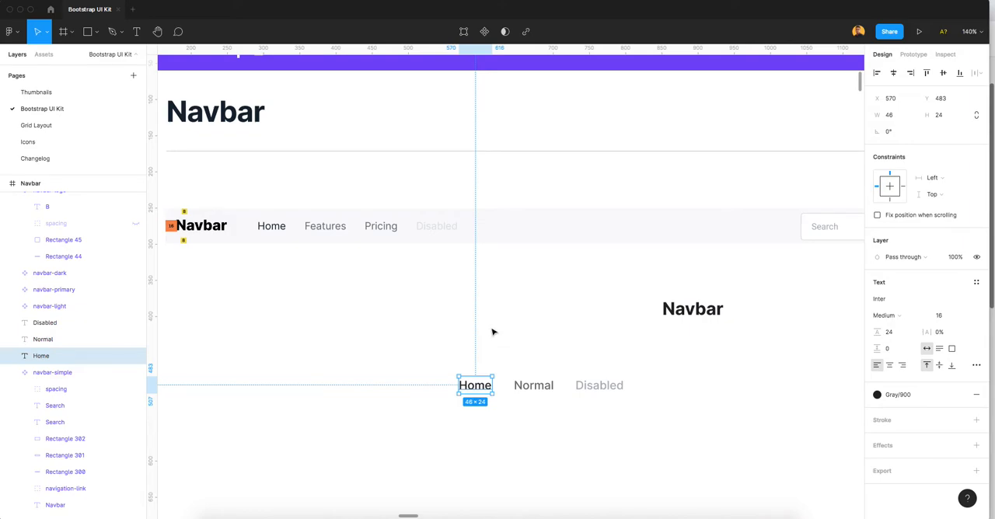
pyautogui.rightClick(475, 393)
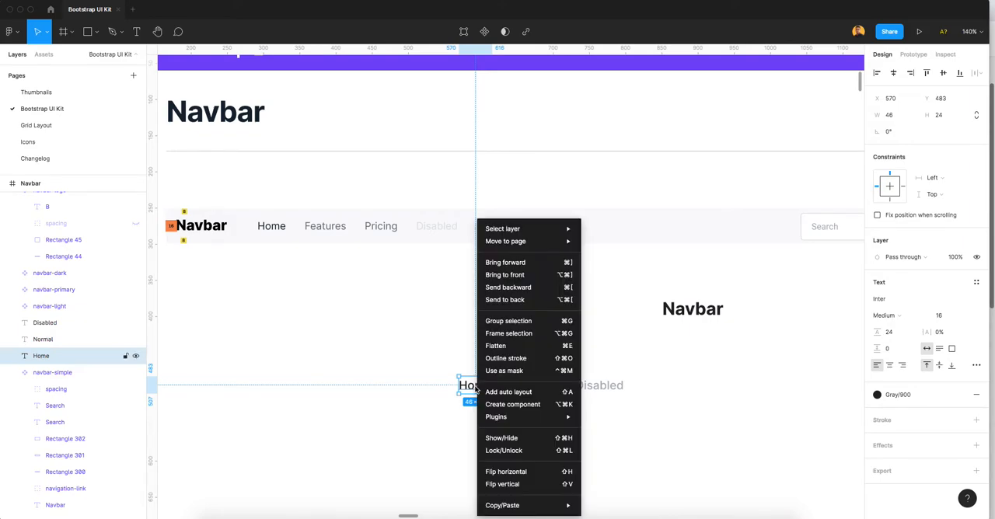
pyautogui.click(496, 396)
pyautogui.moveTo(474, 387); pyautogui.dragTo(465, 356)
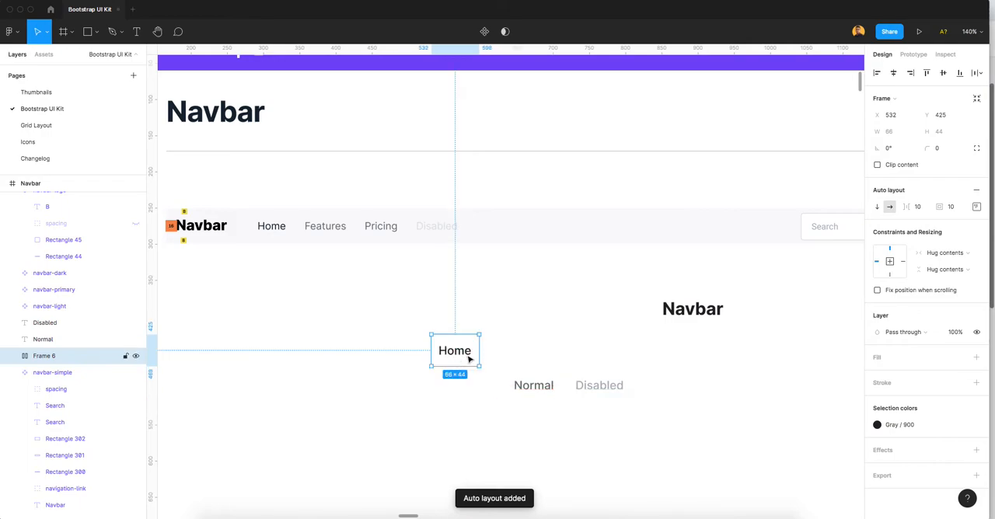
# Step: Add auto layout to the Normal and Disabled texts separately and move both frames up beside Home
pyautogui.rightClick(527, 385)
pyautogui.click(548, 392)
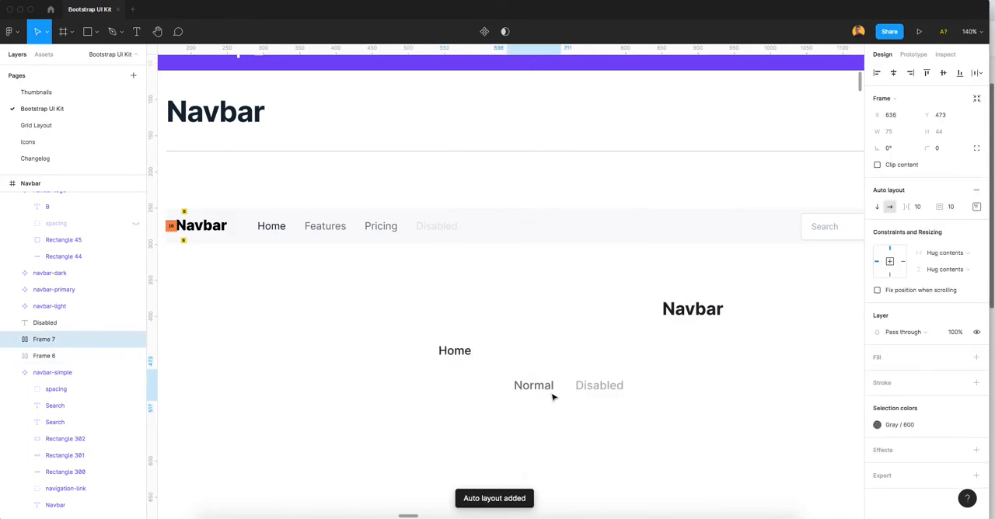
pyautogui.click(603, 391)
pyautogui.rightClick(603, 391)
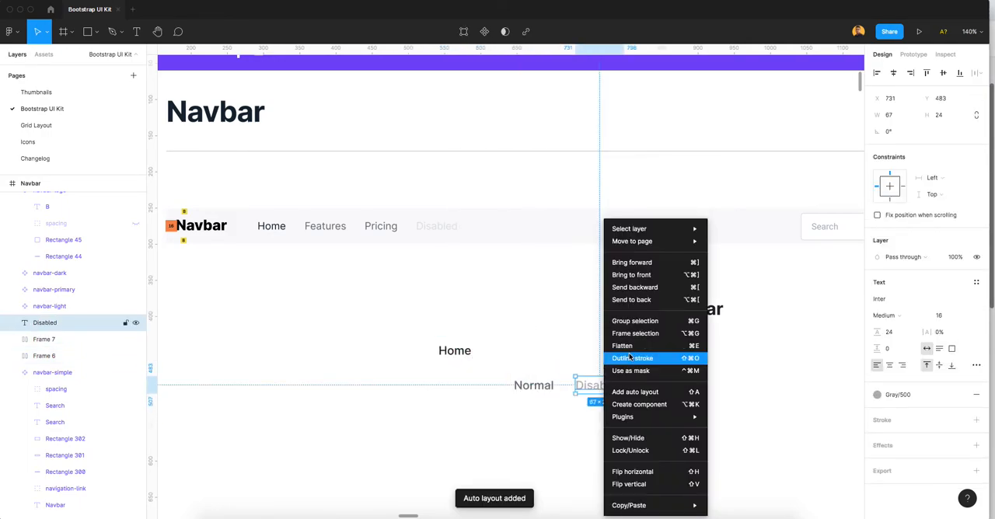
pyautogui.click(614, 393)
pyautogui.moveTo(545, 384); pyautogui.dragTo(521, 356)
pyautogui.moveTo(604, 393); pyautogui.dragTo(598, 355)
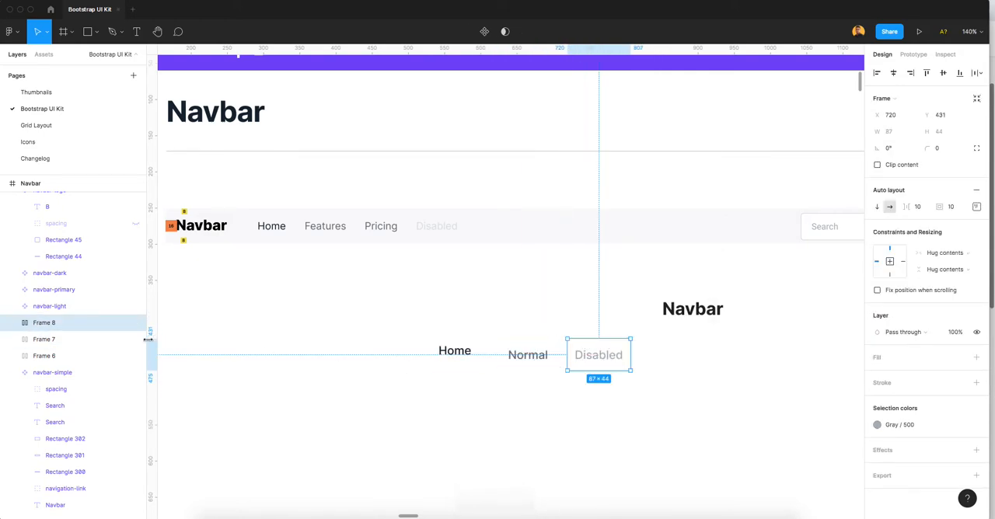
# Step: Rename the Home auto layout frame to navActive
pyautogui.doubleClick(53, 356)
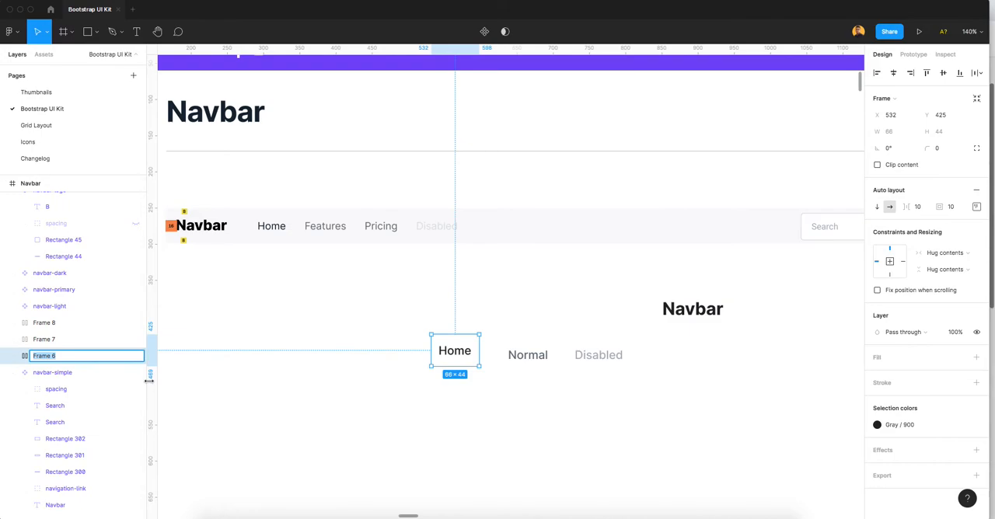
pyautogui.write('navActive')
pyautogui.press('Return')
# Step: Rename the Normal auto layout frame to navNormal
pyautogui.click(548, 359)
pyautogui.press('super+r')
pyautogui.write('Na')
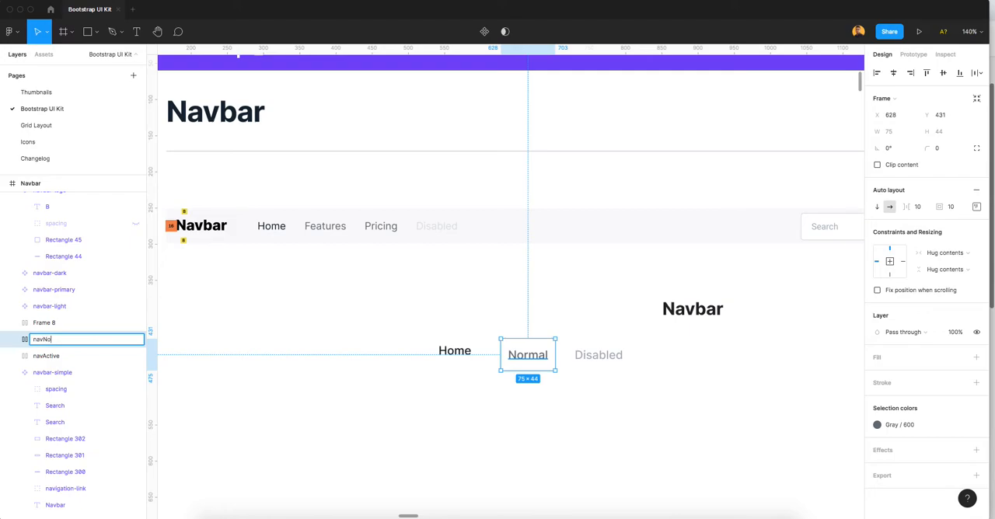
pyautogui.write('vNormal')
# Step: Rename the Disabled auto layout frame to navDisabled
pyautogui.click(615, 360)
pyautogui.press('super+r')
pyautogui.write('N')
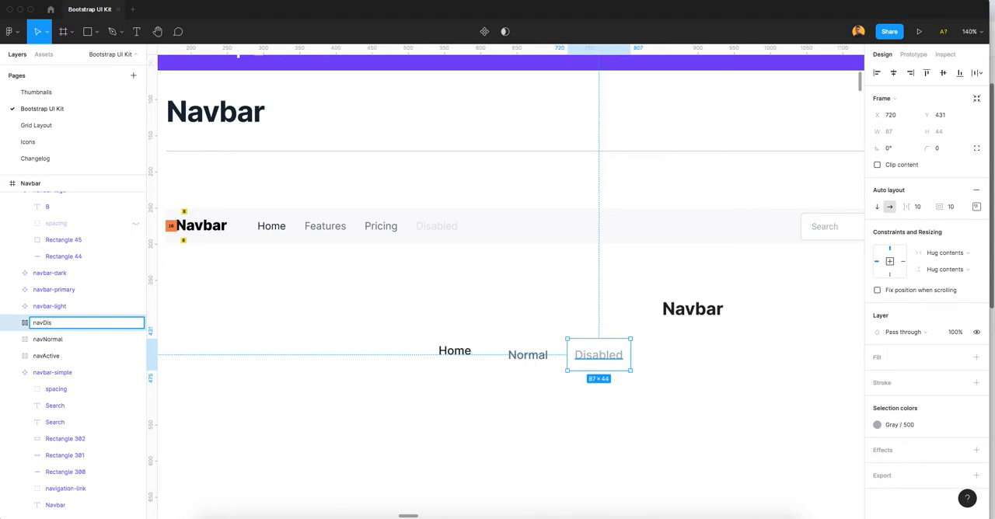
pyautogui.click(669, 406)
# Step: Move navNormal and navDisabled level with navActive, and shift the navbarText component slightly upward
pyautogui.click(456, 354)
pyautogui.click(522, 355)
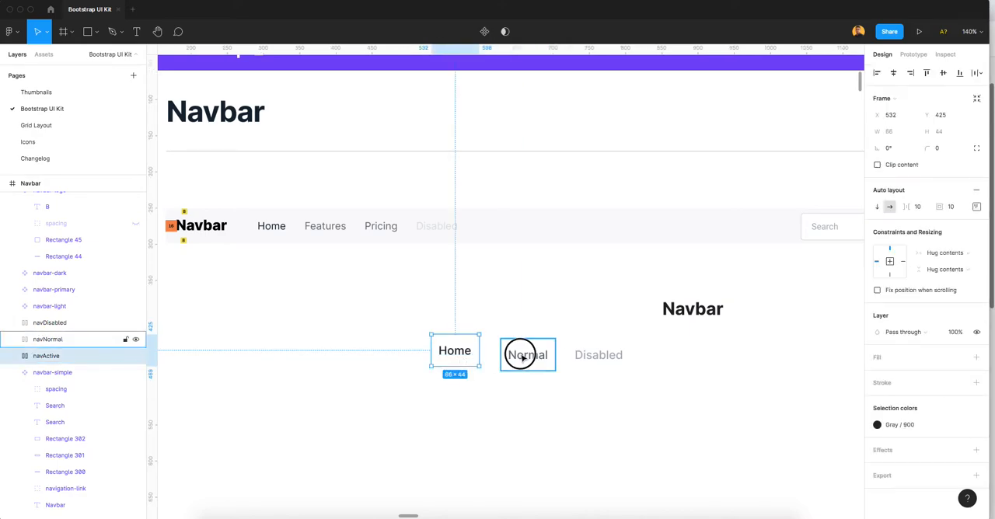
pyautogui.click(591, 359)
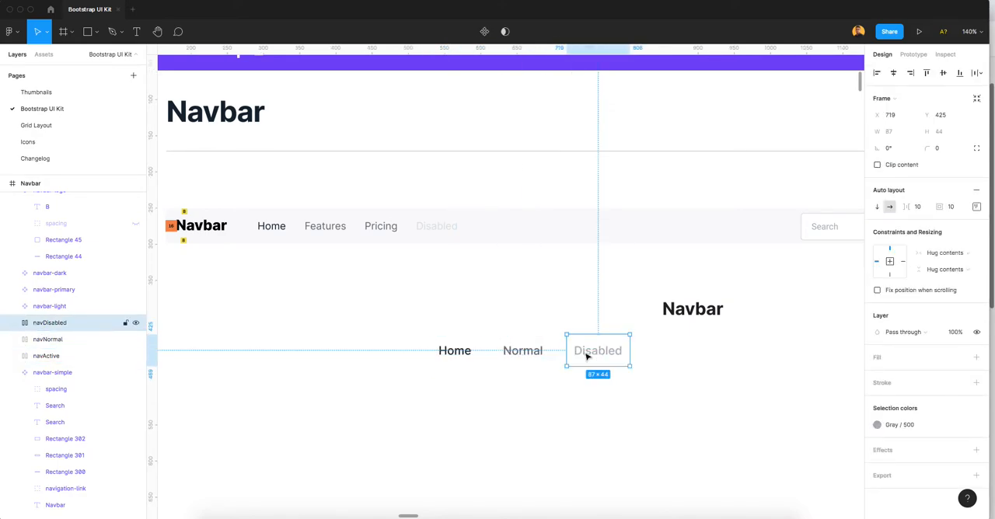
pyautogui.click(688, 305)
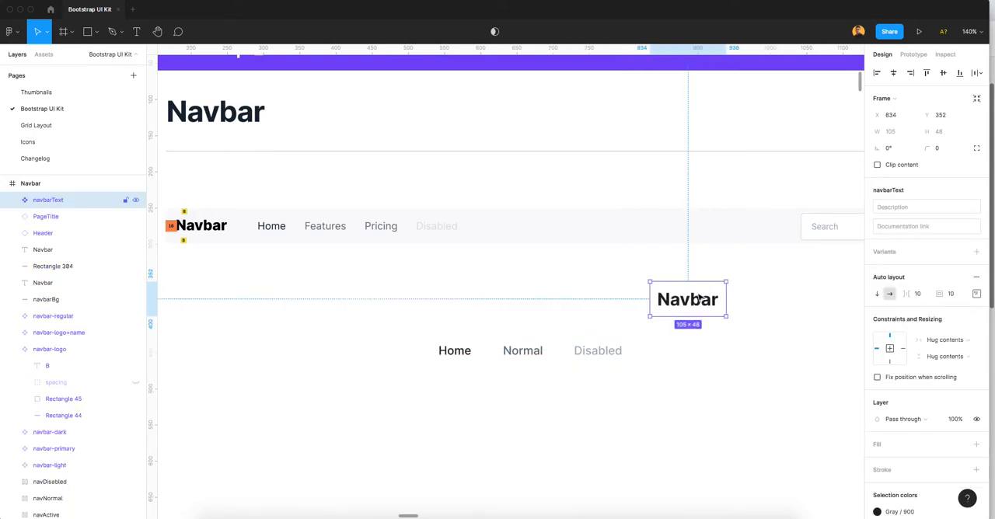
# Step: Turn the navActive, navNormal and navDisabled frames into three separate components
pyautogui.click(451, 354)
pyautogui.rightClick(449, 354)
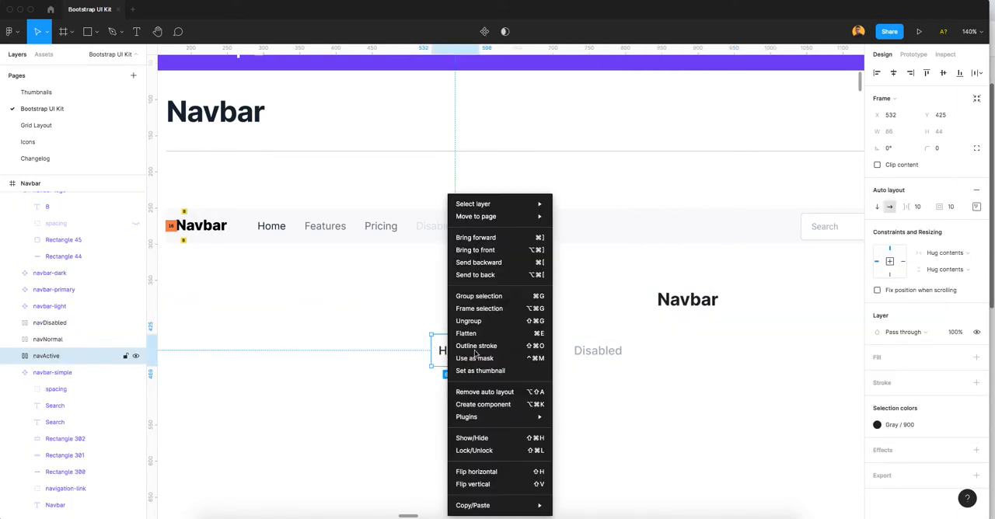
pyautogui.click(481, 405)
pyautogui.click(515, 351)
pyautogui.rightClick(514, 354)
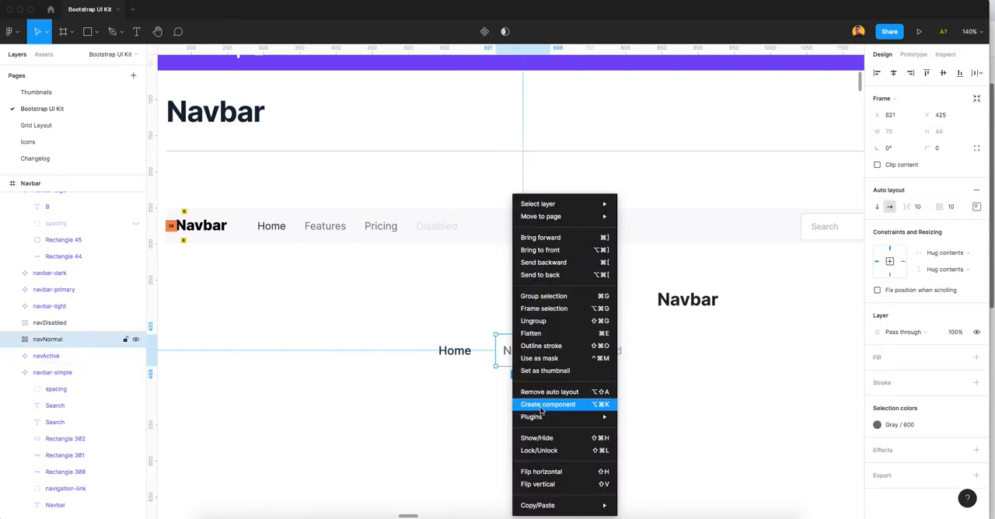
pyautogui.click(542, 406)
pyautogui.click(589, 355)
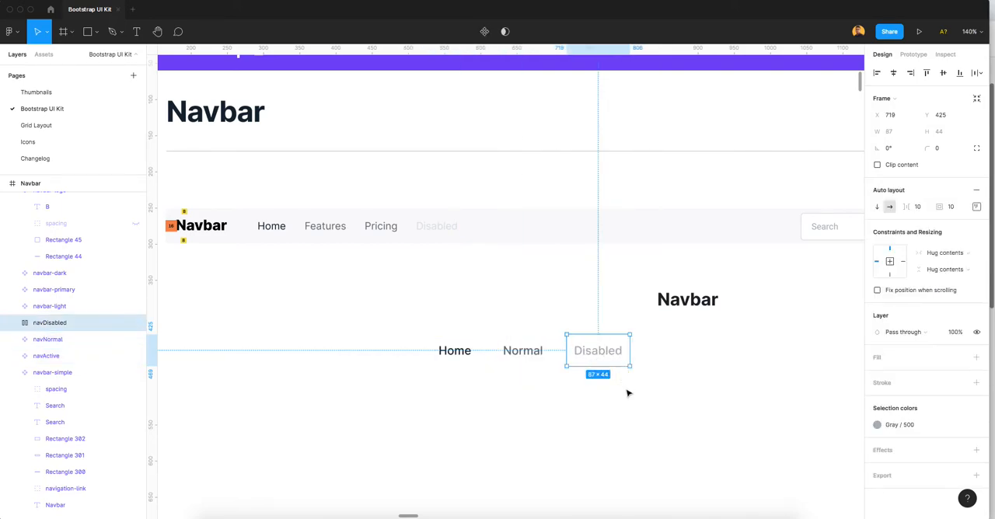
pyautogui.rightClick(615, 363)
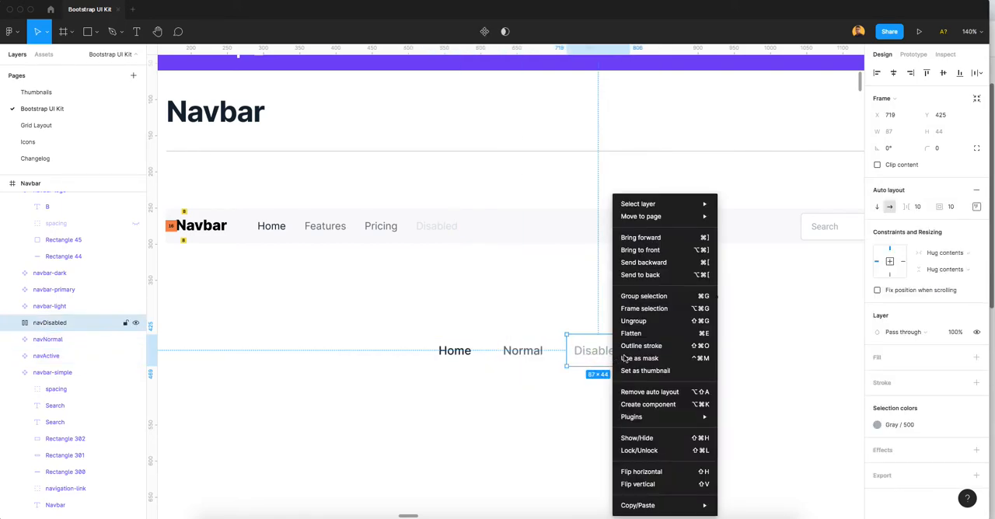
pyautogui.click(636, 405)
# Step: Move the three nav link components together to a row beneath the navbarText component
pyautogui.click(424, 351)
pyautogui.moveTo(400, 329); pyautogui.dragTo(592, 395)
pyautogui.moveTo(531, 360); pyautogui.dragTo(646, 372)
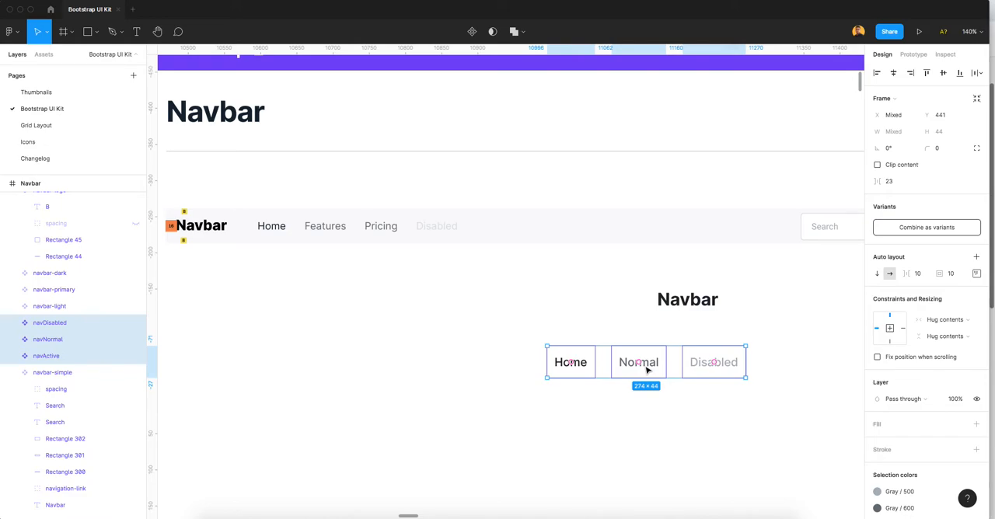
pyautogui.click(664, 402)
# Step: Place one instance each of navActive, navNormal and navDisabled in a row below the main components
pyautogui.click(578, 359)
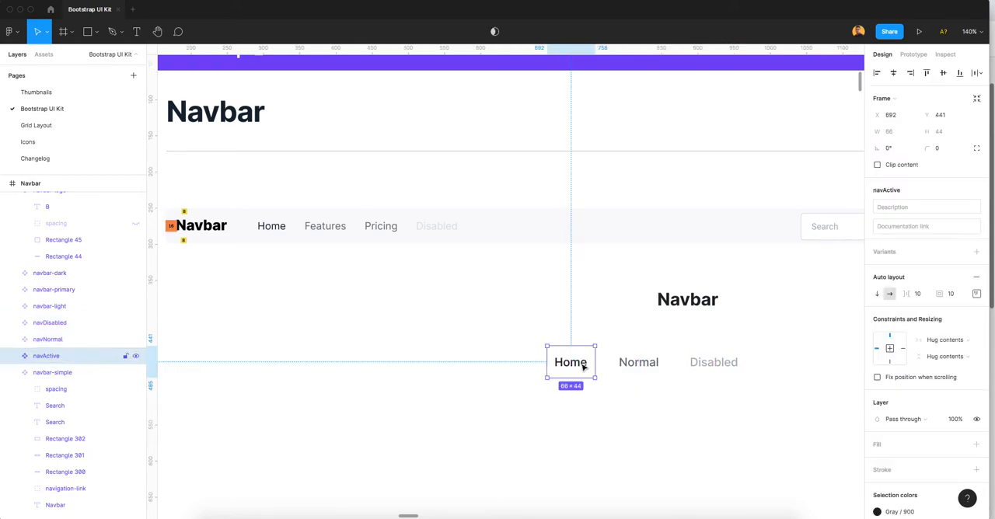
pyautogui.moveTo(579, 383); pyautogui.dragTo(512, 426)
pyautogui.click(640, 372)
pyautogui.moveTo(640, 372); pyautogui.dragTo(579, 411)
pyautogui.click(711, 362)
pyautogui.moveTo(711, 362); pyautogui.dragTo(651, 414)
# Step: Align the navActive, navNormal and navDisabled instances by their top edges and set their horizontal spacing to 8
pyautogui.moveTo(466, 448); pyautogui.dragTo(685, 397)
pyautogui.moveTo(592, 410); pyautogui.dragTo(504, 423)
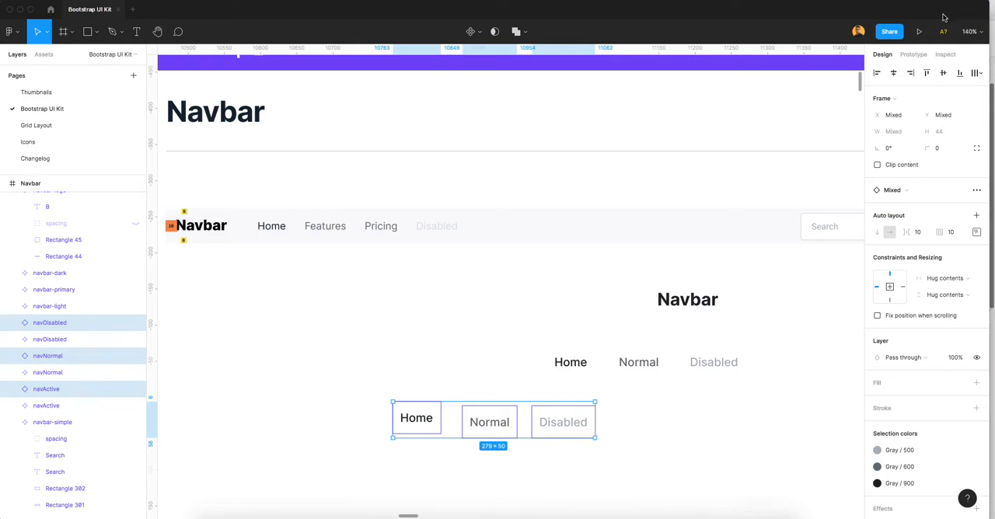
pyautogui.click(927, 73)
pyautogui.click(978, 73)
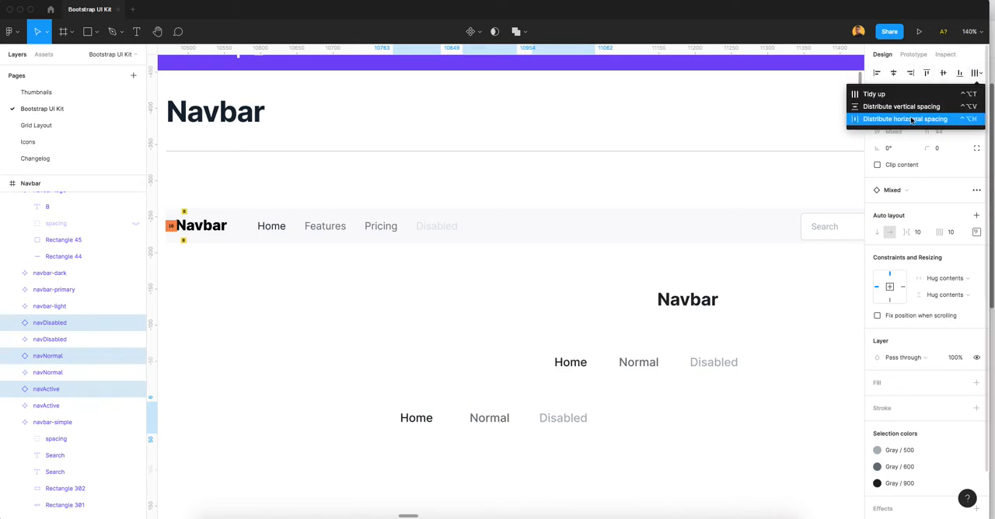
pyautogui.click(922, 106)
pyautogui.click(891, 182)
pyautogui.write('8')
pyautogui.press('Return')
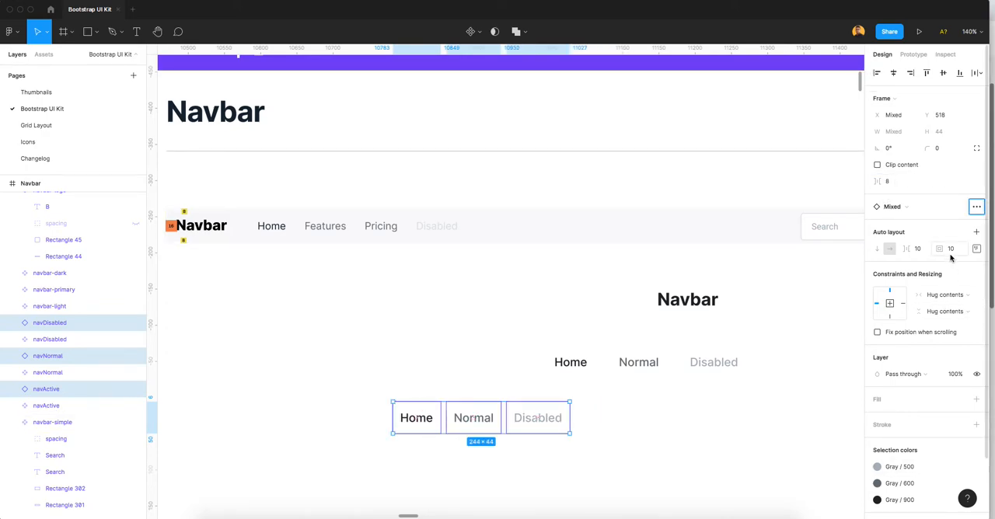
pyautogui.click(564, 460)
pyautogui.click(461, 425)
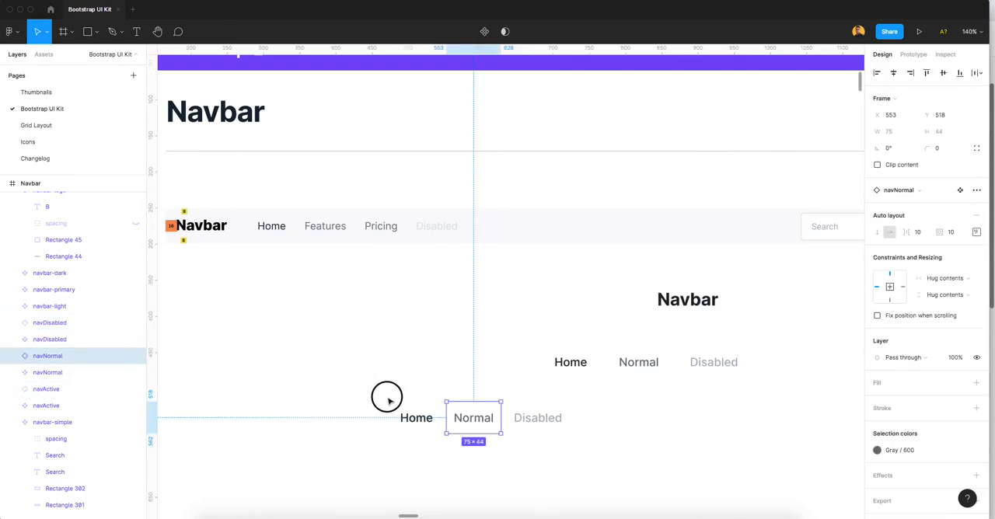
# Step: Wrap the three nav link instances in an auto layout frame and name it navs
pyautogui.moveTo(366, 389); pyautogui.dragTo(596, 461)
pyautogui.rightClick(479, 419)
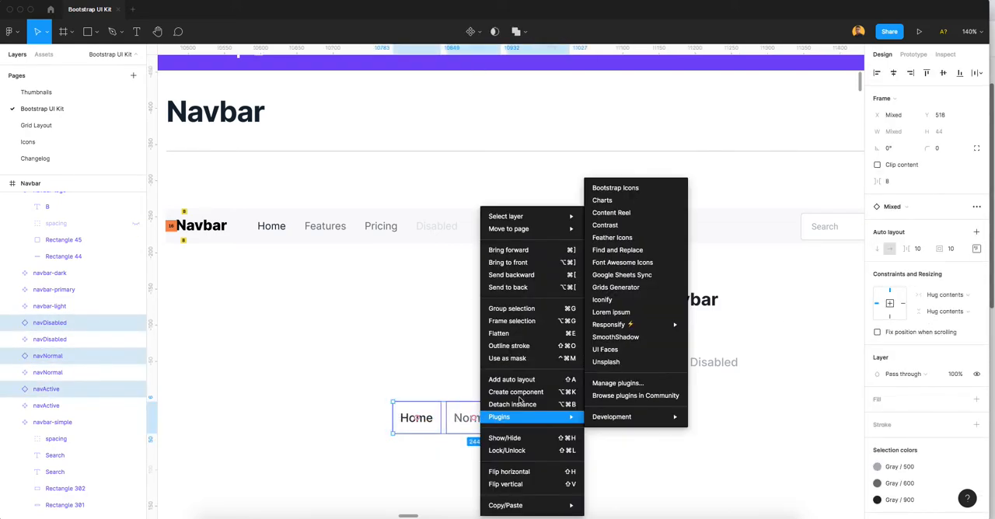
pyautogui.click(518, 380)
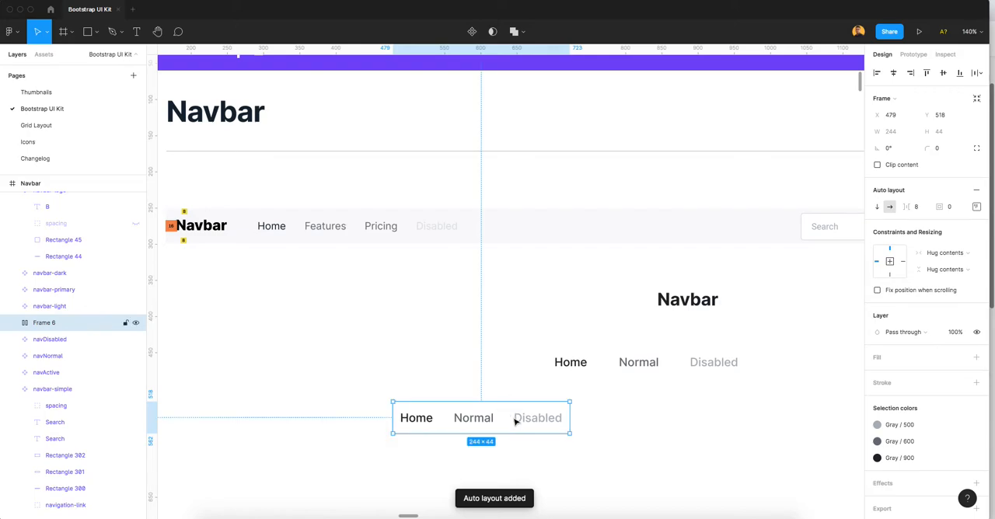
pyautogui.press('super+r')
pyautogui.write('navs')
pyautogui.press('Return')
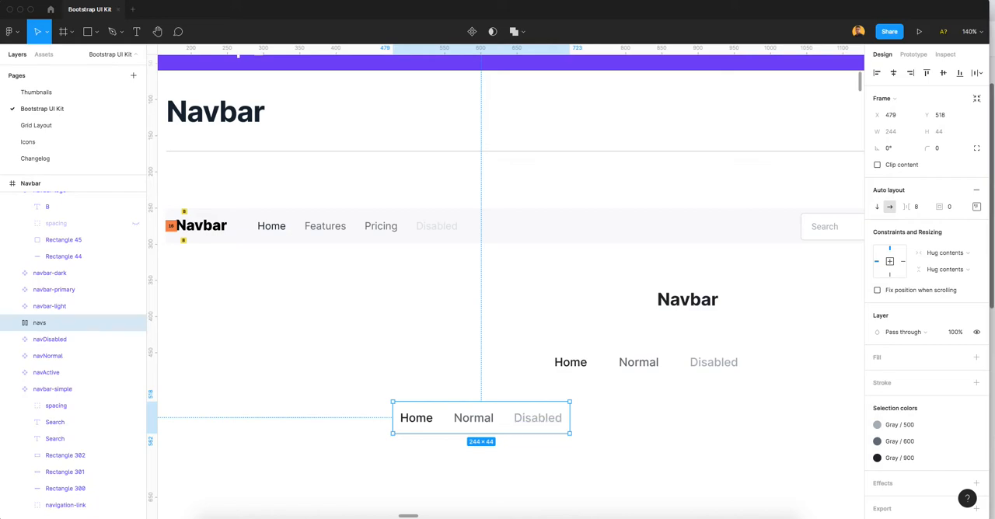
# Step: Turn the navs frame into a component and shift it slightly closer to the nav link components above
pyautogui.rightClick(531, 421)
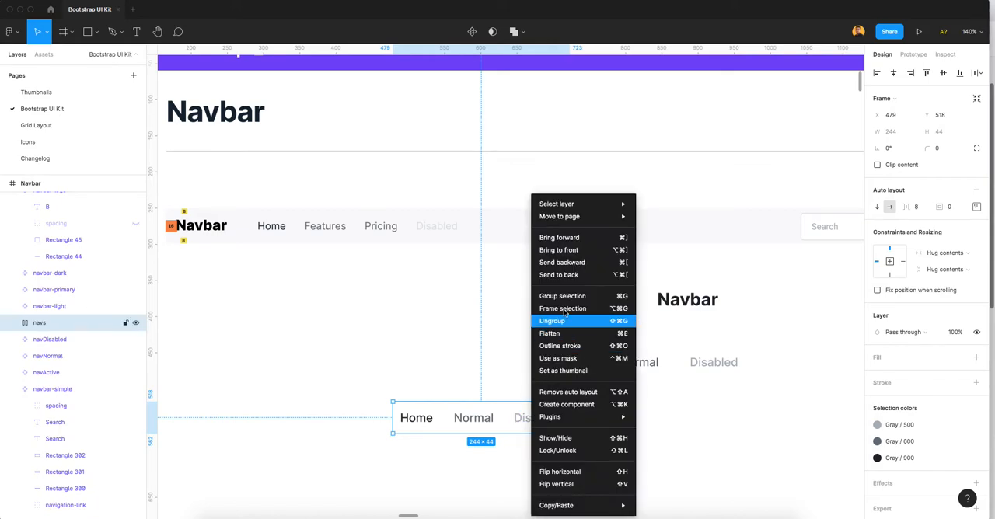
pyautogui.click(563, 405)
pyautogui.click(427, 353)
pyautogui.moveTo(479, 420); pyautogui.dragTo(512, 415)
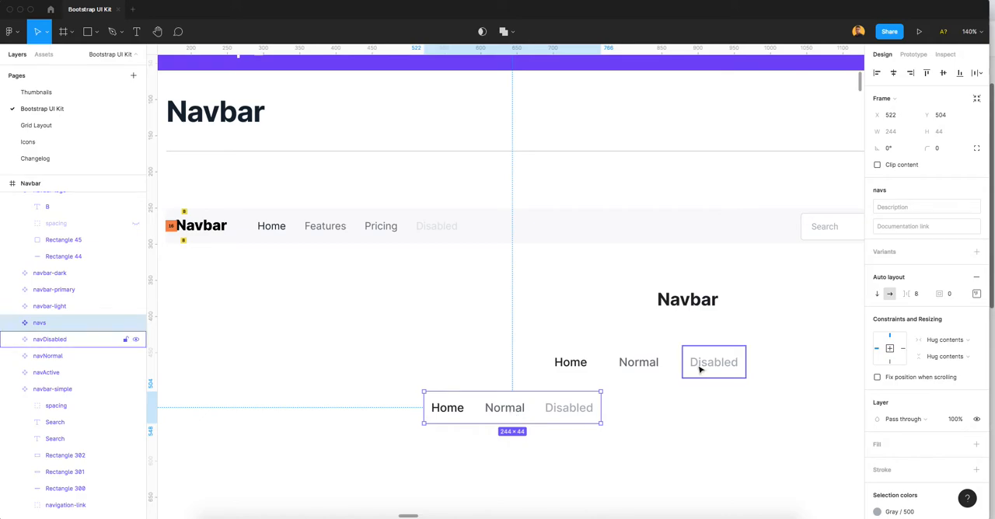
# Step: Rearrange the components so navbarText sits just above the row of three nav link components, with navs lower beneath them
pyautogui.scroll(-1, 606, 373)
pyautogui.moveTo(562, 384); pyautogui.dragTo(720, 373)
pyautogui.moveTo(669, 280); pyautogui.dragTo(630, 283)
pyautogui.moveTo(522, 322); pyautogui.dragTo(714, 355)
pyautogui.moveTo(631, 347); pyautogui.dragTo(694, 329)
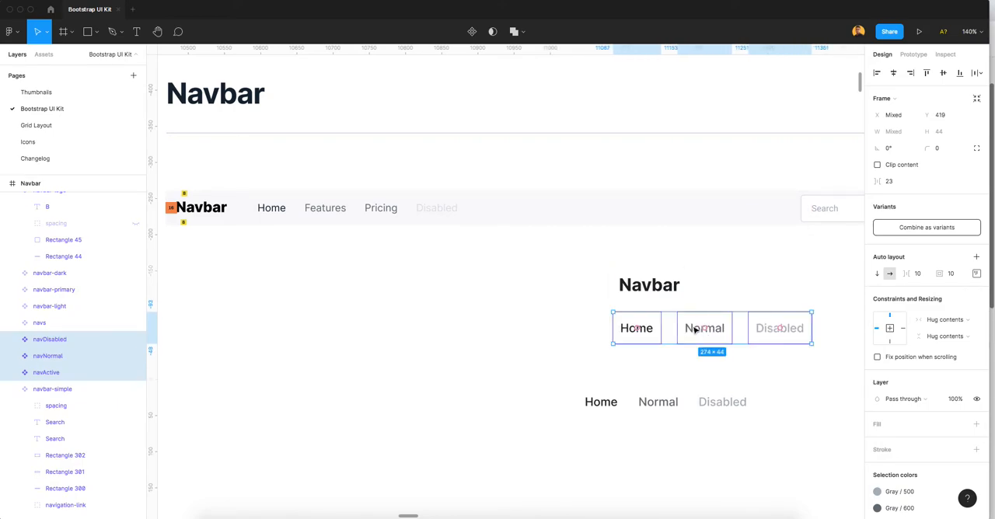
# Step: Move the navs component to the empty area beside the other components and duplicate its navNormal instance three times
pyautogui.click(662, 449)
pyautogui.click(676, 405)
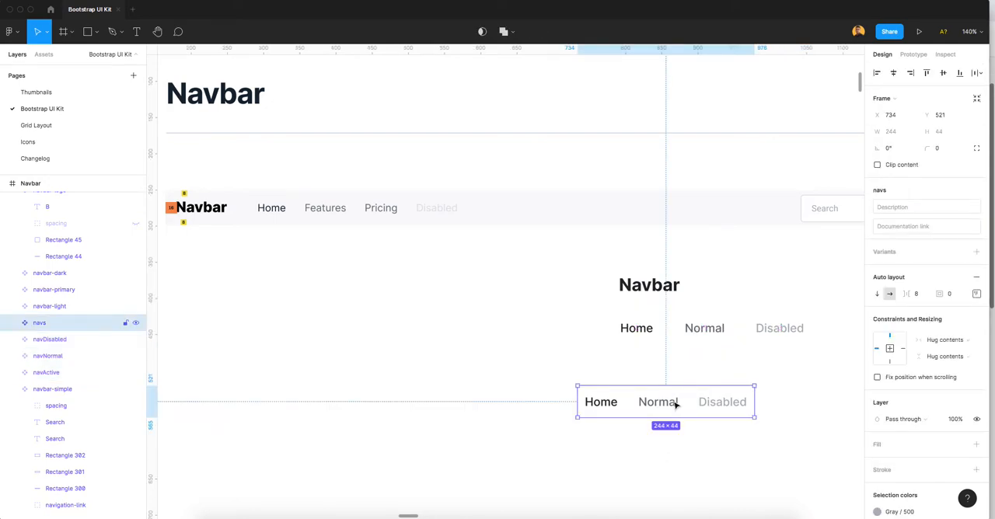
pyautogui.moveTo(676, 404); pyautogui.dragTo(471, 375)
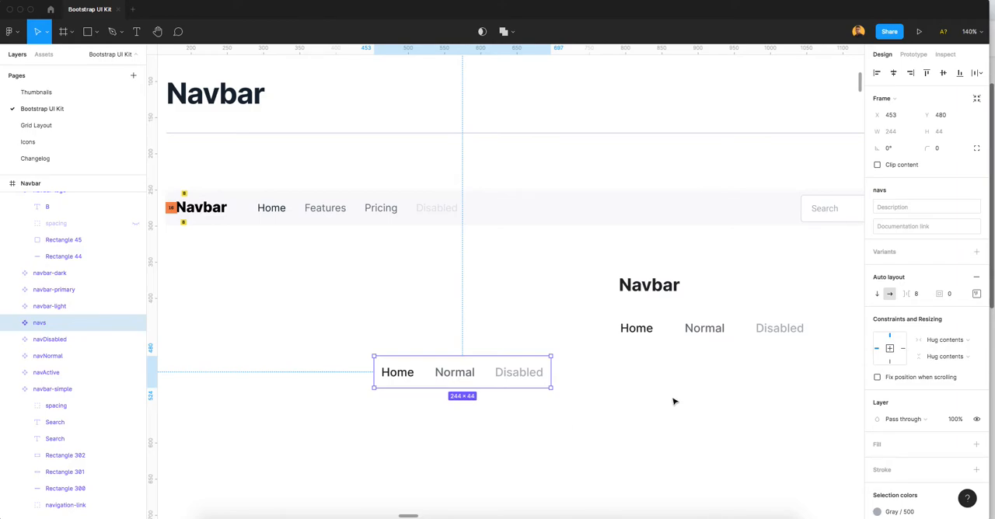
pyautogui.click(12, 322)
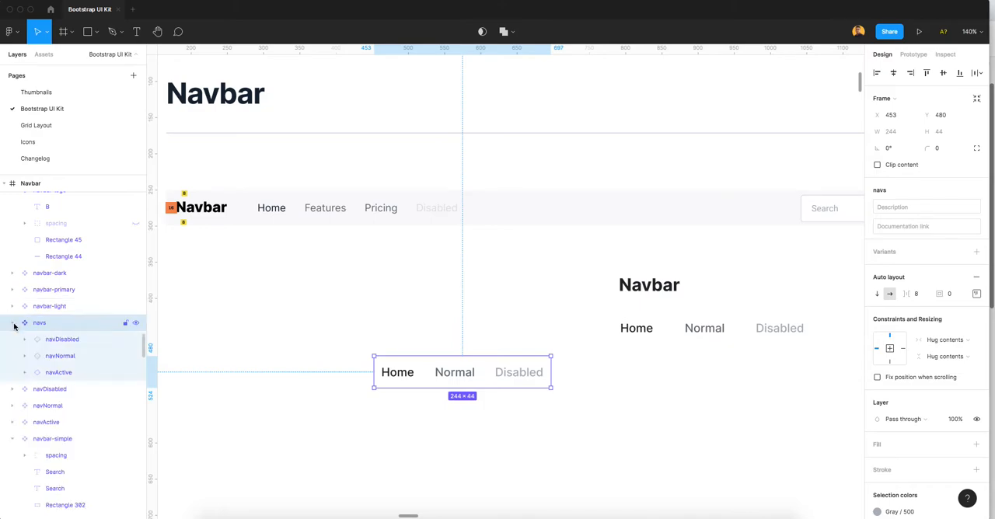
pyautogui.click(56, 357)
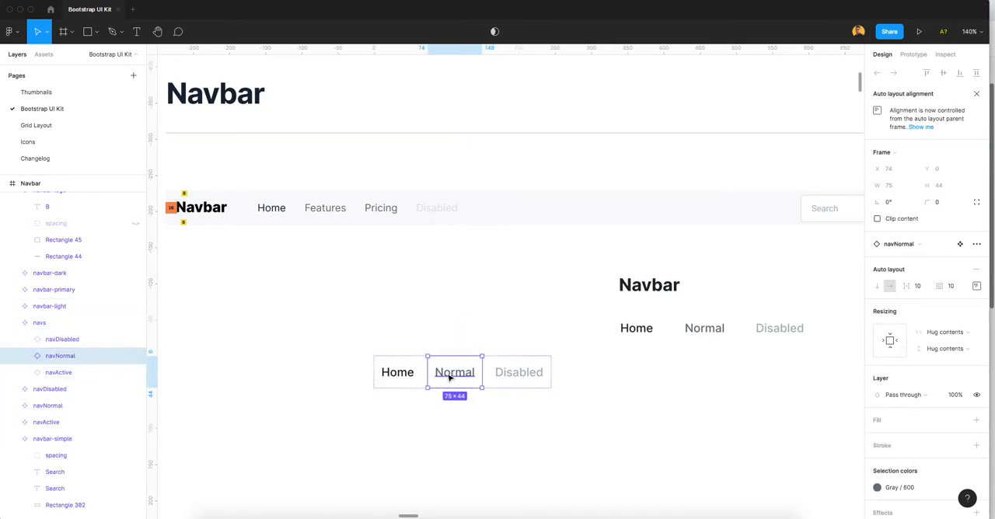
pyautogui.press('super+d')
pyautogui.press('super+d')
pyautogui.press('super+d')
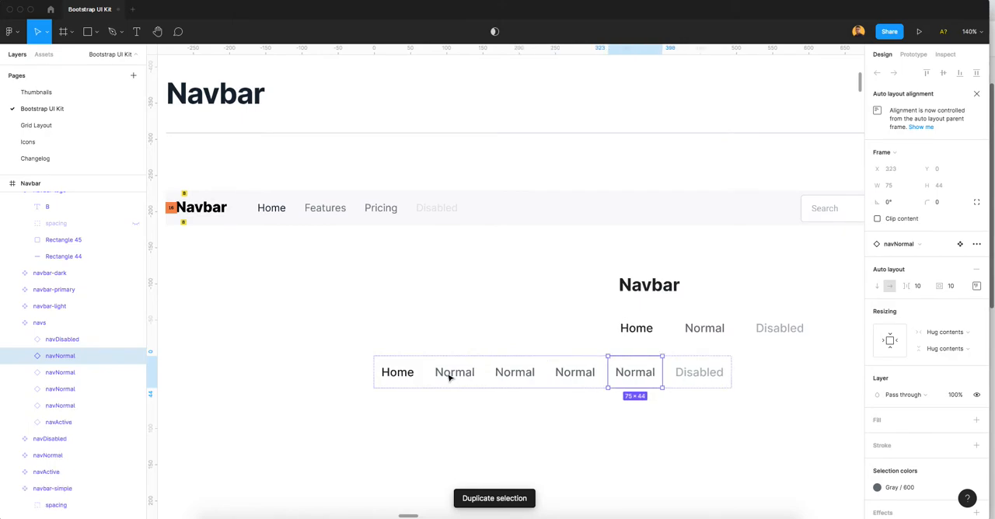
# Step: Undo the three navNormal duplicates inside the navs component
pyautogui.press('super+z')
pyautogui.press('super+z')
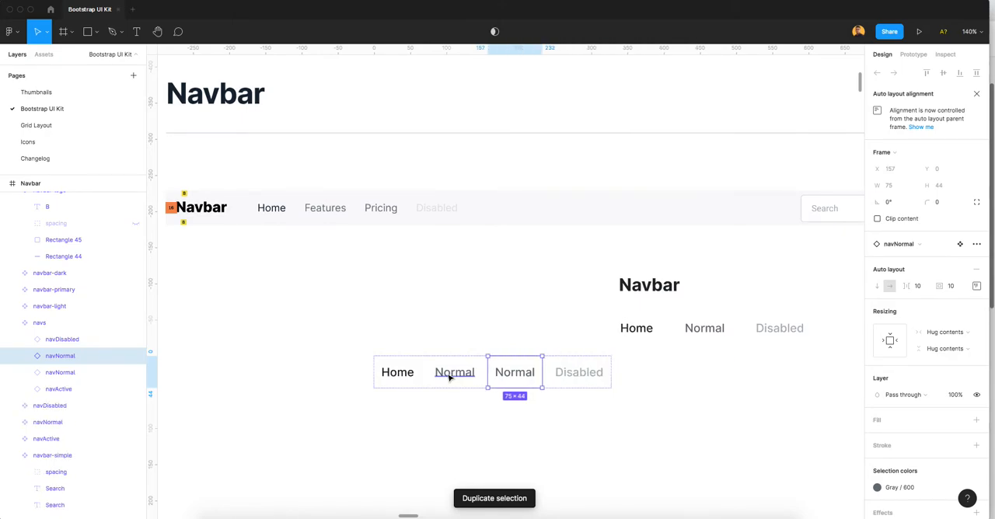
pyautogui.press('super+z')
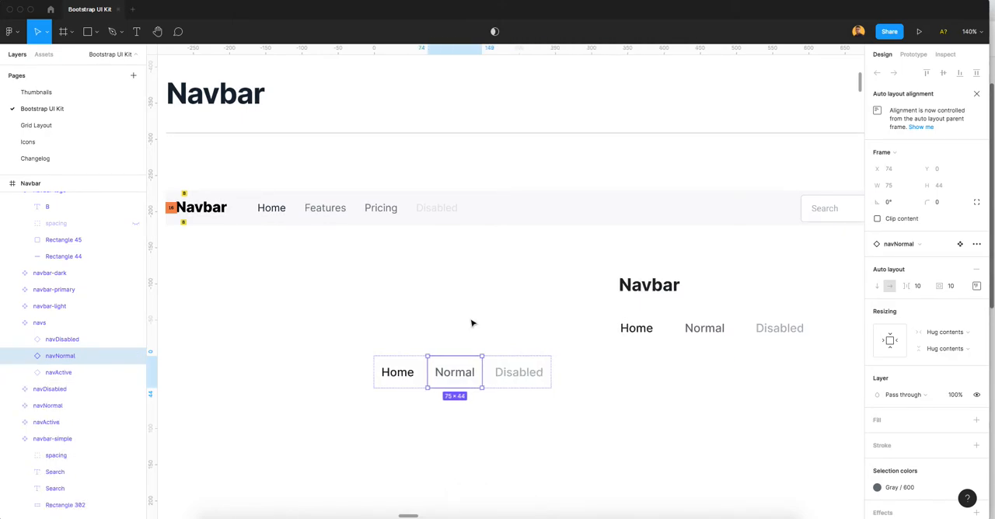
# Step: Move the navs component directly beneath the row of nav link components
pyautogui.click(471, 324)
pyautogui.moveTo(471, 373); pyautogui.dragTo(684, 370)
pyautogui.click(670, 398)
# Step: Search the assets for "input" and place an inputText instance beneath the navs component
pyautogui.scroll(-1, 672, 354)
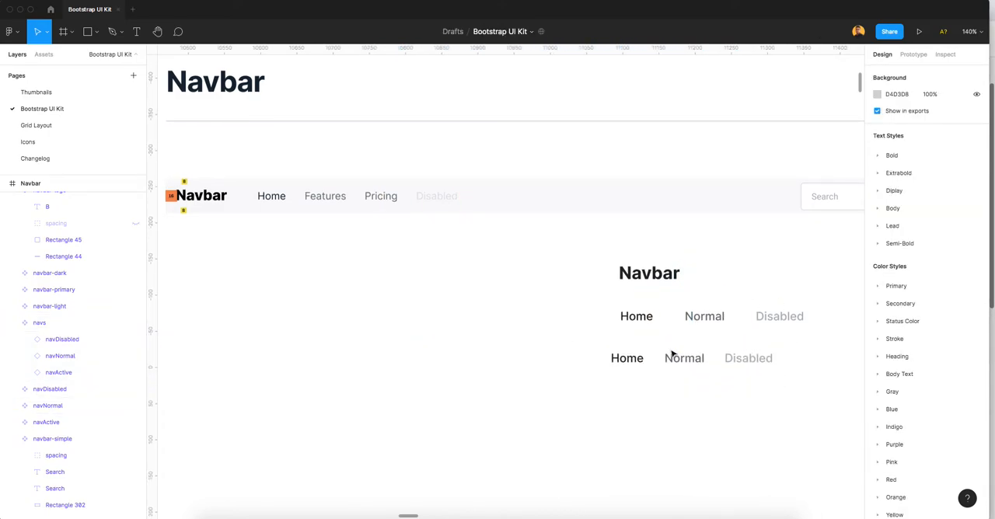
pyautogui.keyDown('ctrl'); pyautogui.scroll(-1, 654, 340); pyautogui.keyUp('ctrl')
pyautogui.hscroll(5, 648, 342)
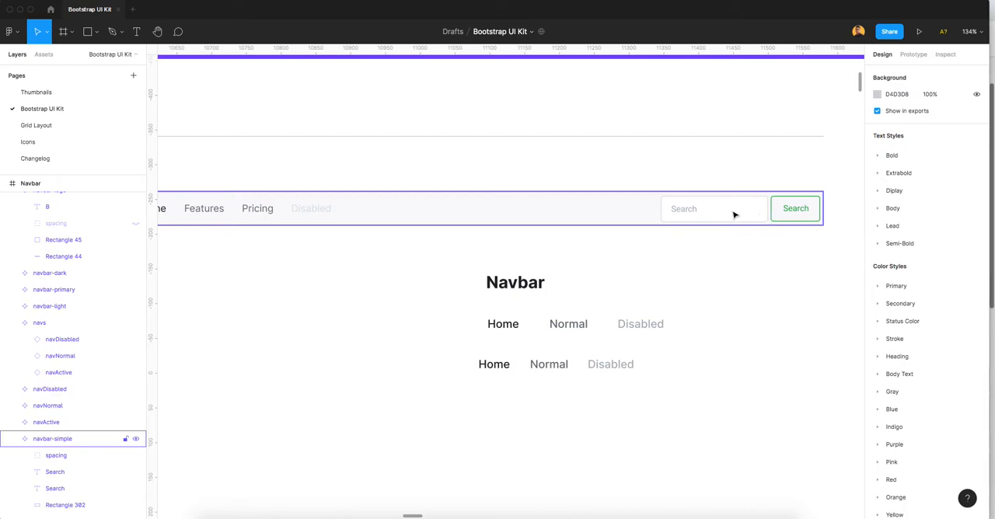
pyautogui.click(44, 54)
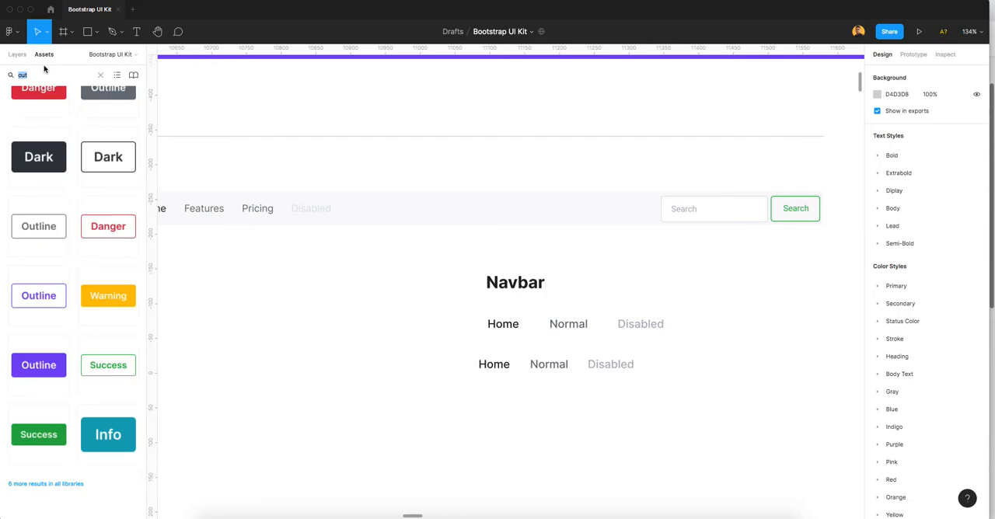
pyautogui.write('inp')
pyautogui.moveTo(65, 200); pyautogui.dragTo(474, 371)
pyautogui.press('super+z')
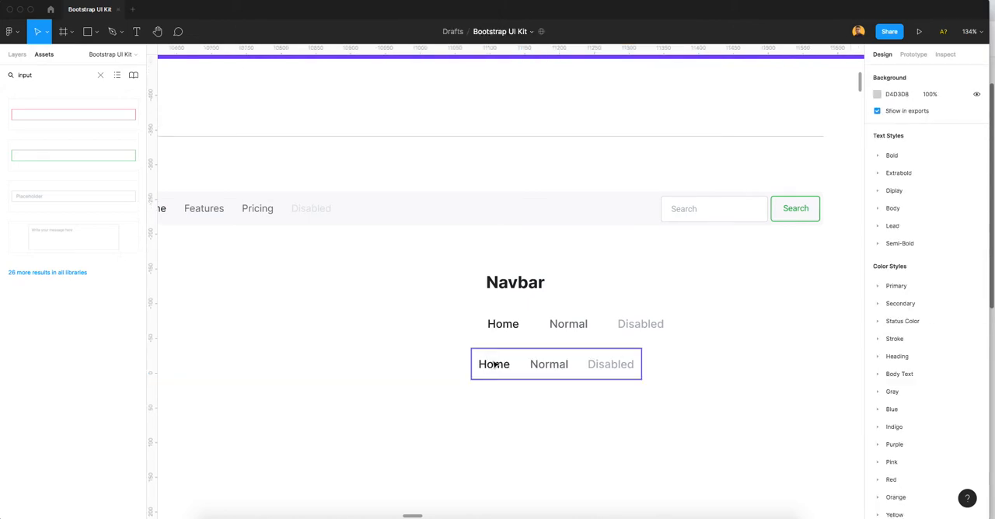
pyautogui.moveTo(62, 199); pyautogui.dragTo(517, 415)
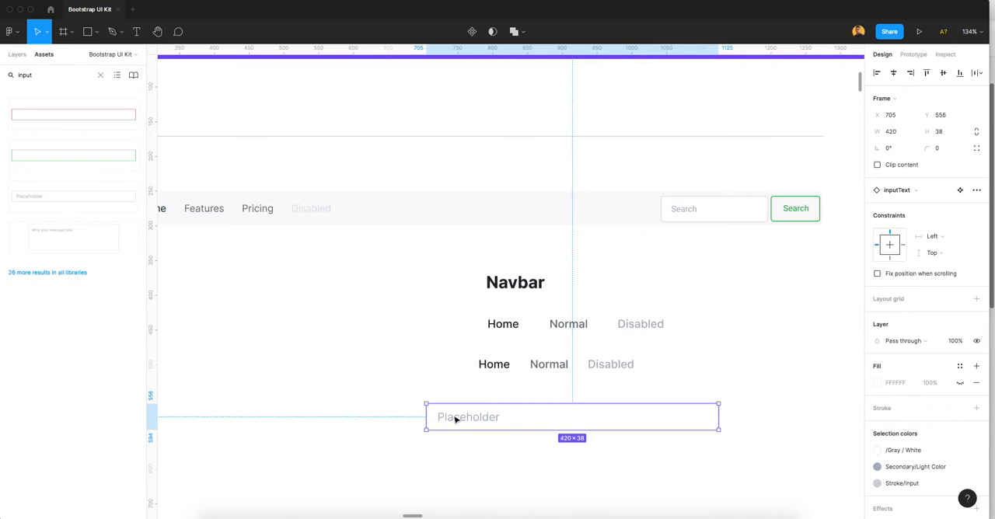
# Step: Switch to the browser and examine the search field of the example navbar in the Bootstrap v5.0 Navbar documentation
pyautogui.click(705, 516)
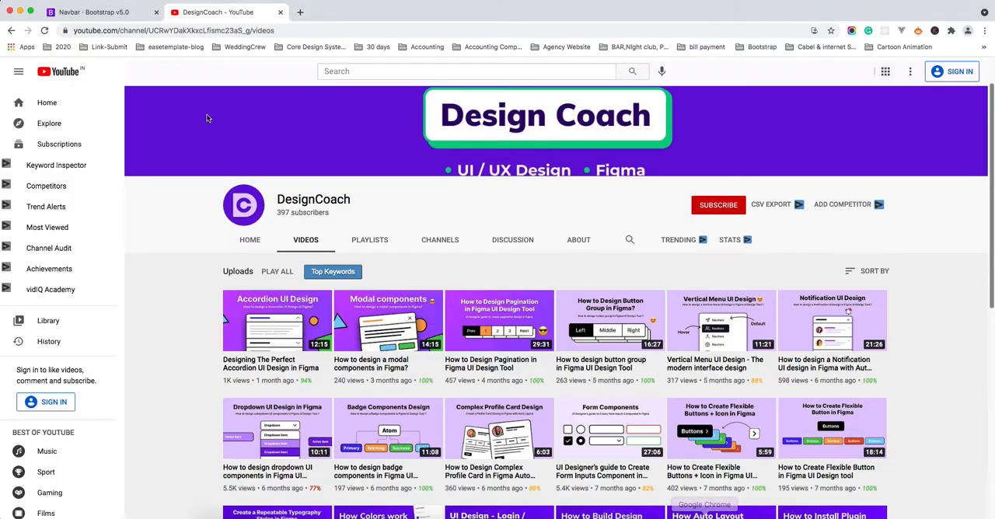
pyautogui.click(117, 12)
pyautogui.click(577, 287)
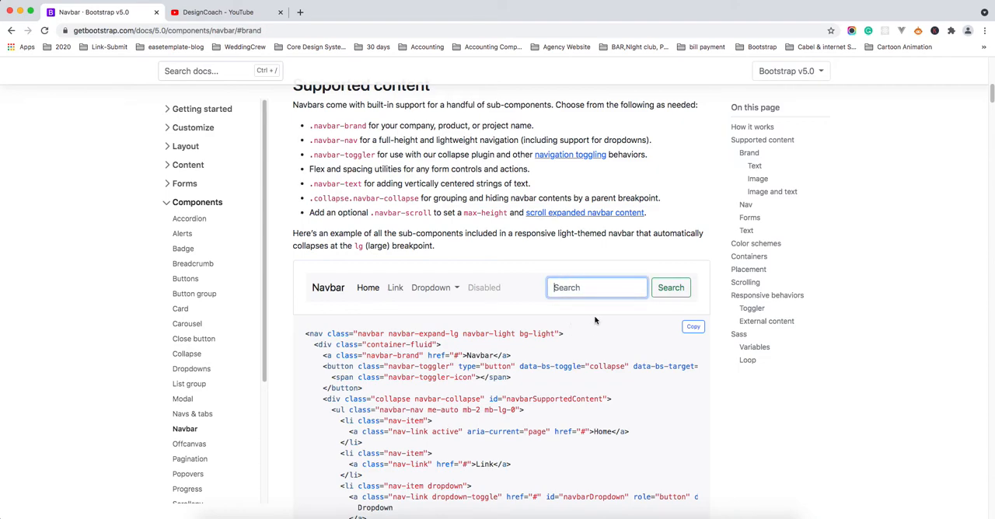
# Step: Return to Figma and replace the inputText instance's placeholder text with "Search"
pyautogui.press('super+Tab')
pyautogui.doubleClick(483, 419)
pyautogui.doubleClick(483, 418)
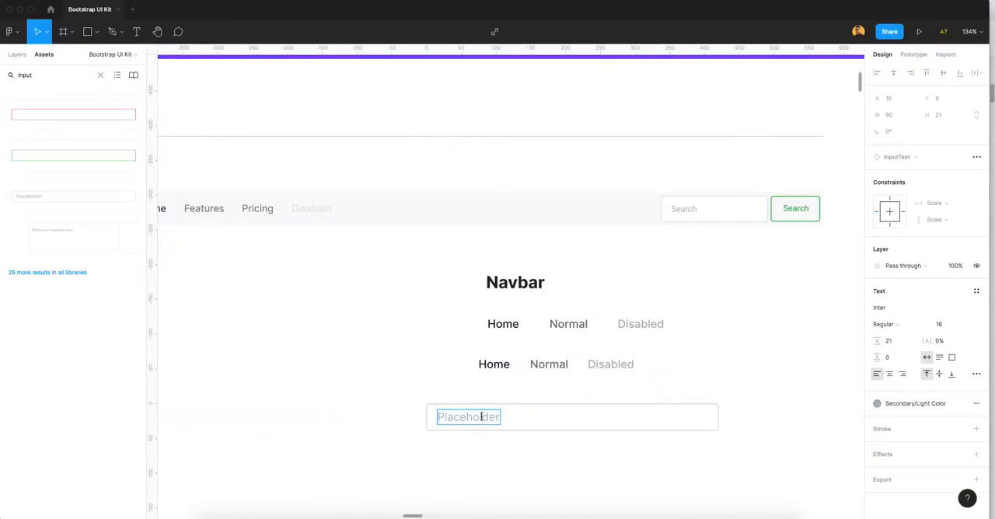
pyautogui.write('Sear')
pyautogui.press('BackSpace')
pyautogui.press('BackSpace')
pyautogui.press('BackSpace')
pyautogui.press('BackSpace')
pyautogui.write('Search')
pyautogui.click(771, 395)
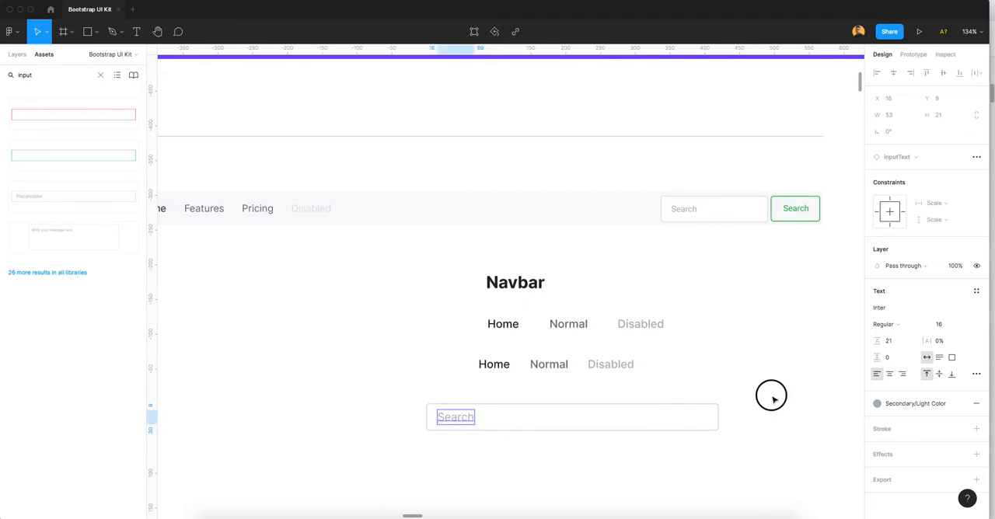
# Step: Search the assets for "outline" and place the outlined green SuccessButton beside the end of the search input
pyautogui.click(592, 416)
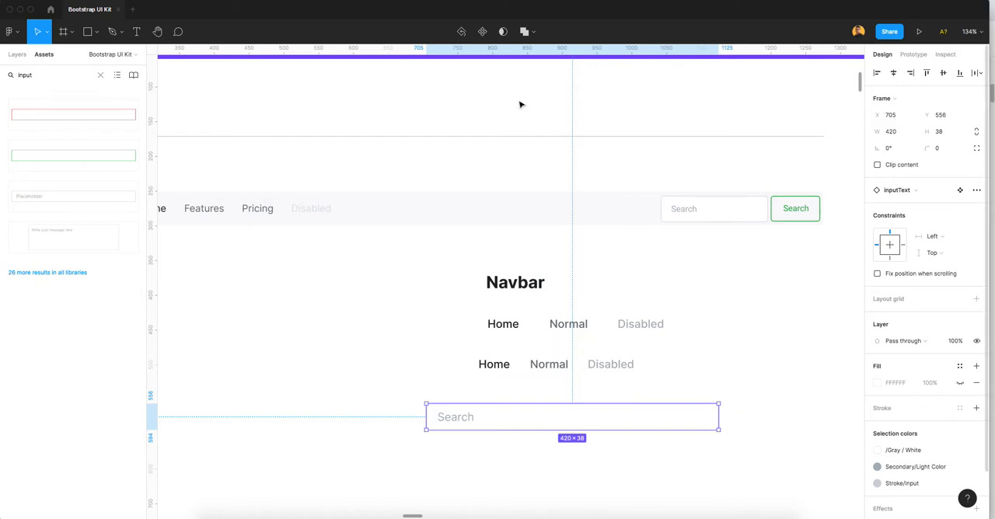
pyautogui.click(13, 74)
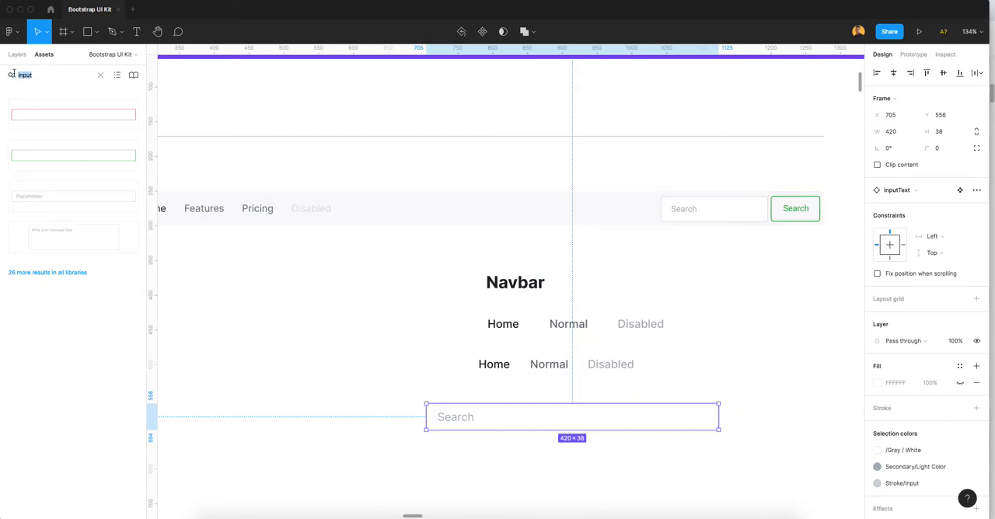
pyautogui.write('o')
pyautogui.scroll(-3, 99, 319)
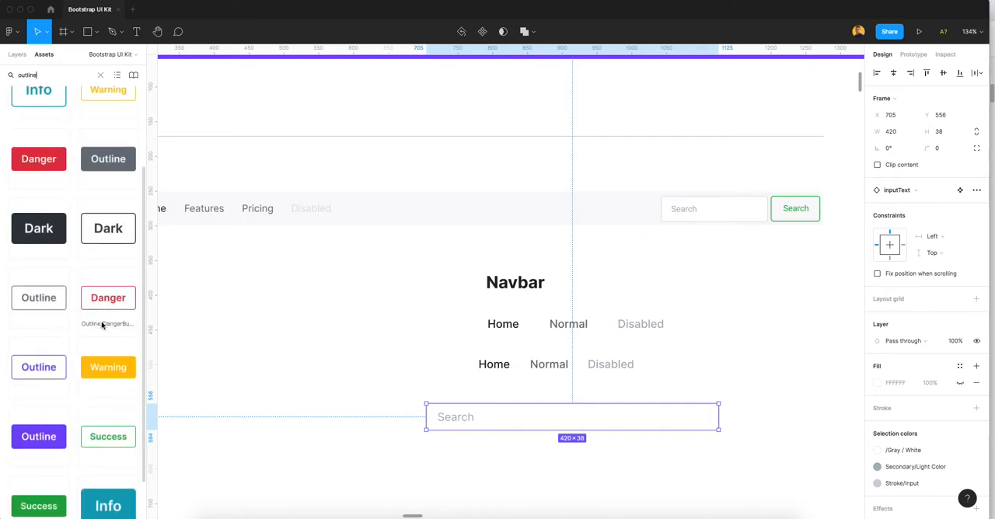
pyautogui.scroll(-1, 93, 342)
pyautogui.moveTo(98, 414); pyautogui.dragTo(753, 418)
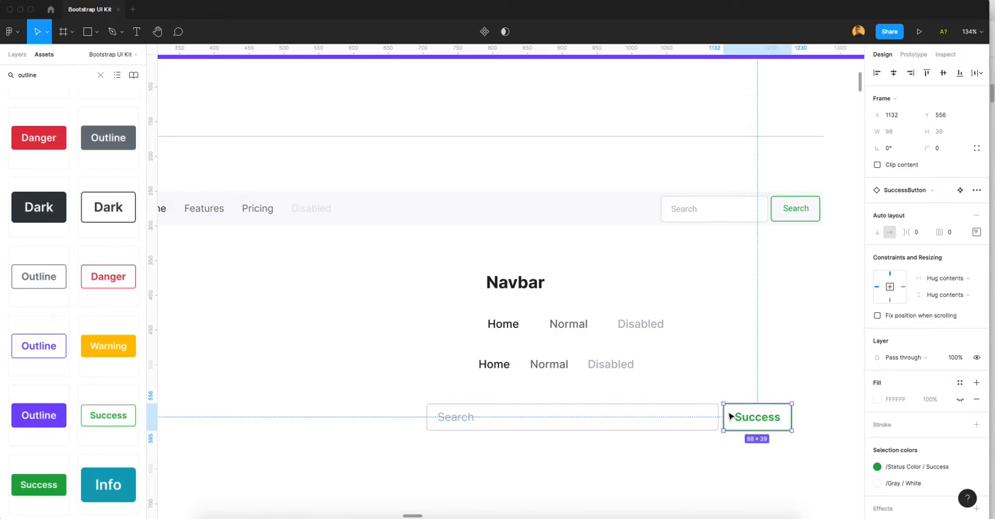
# Step: Narrow the search input to about 242 wide and move the Success button close beside it
pyautogui.scroll(-5, 575, 303)
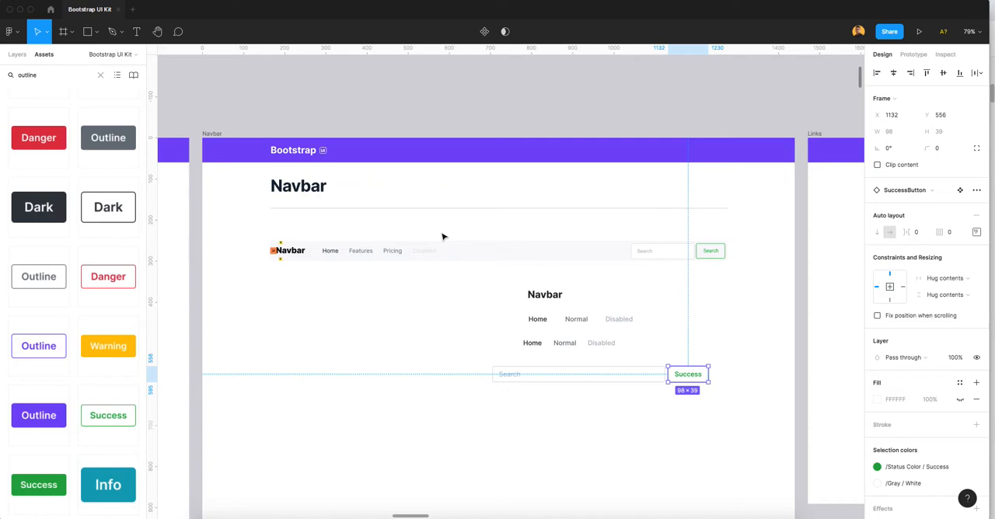
pyautogui.scroll(5, 658, 391)
pyautogui.click(657, 373)
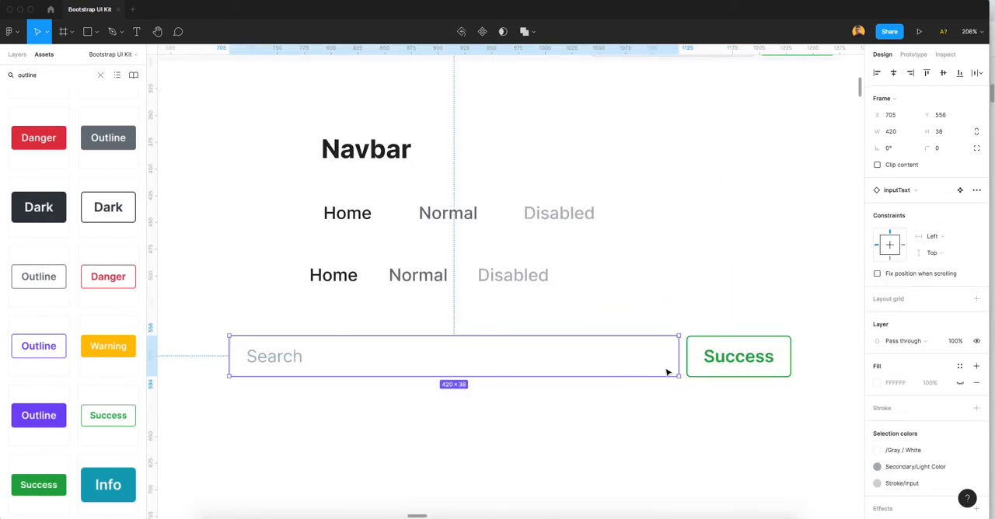
pyautogui.moveTo(680, 357); pyautogui.dragTo(488, 356)
pyautogui.moveTo(709, 364); pyautogui.dragTo(544, 356)
# Step: Set the spacing between the search input and the outlined Success button to 8
pyautogui.scroll(-1, 562, 393)
pyautogui.click(476, 367)
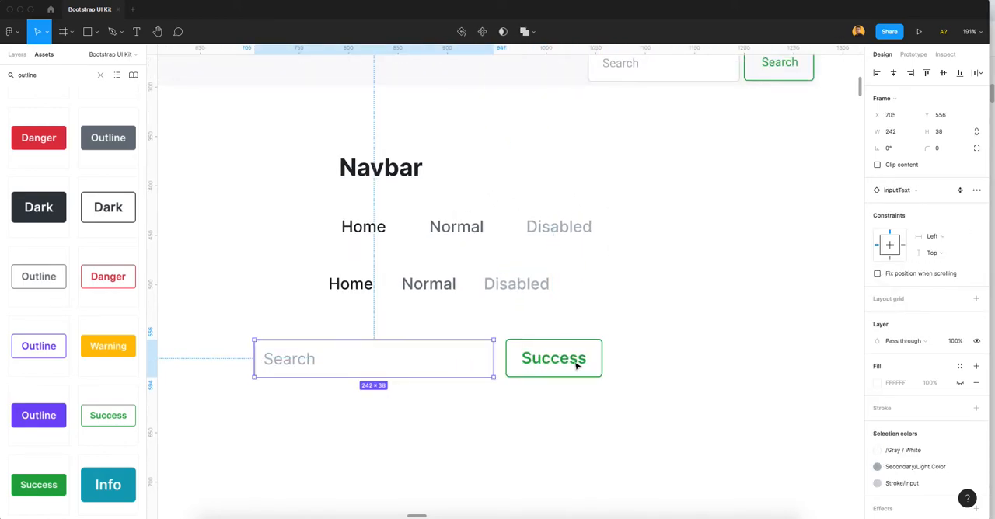
pyautogui.keyDown('shift'); pyautogui.click(579, 365); pyautogui.keyUp('shift')
pyautogui.scroll(-3, 602, 403)
pyautogui.moveTo(601, 402); pyautogui.dragTo(600, 361)
pyautogui.moveTo(749, 406); pyautogui.dragTo(615, 366)
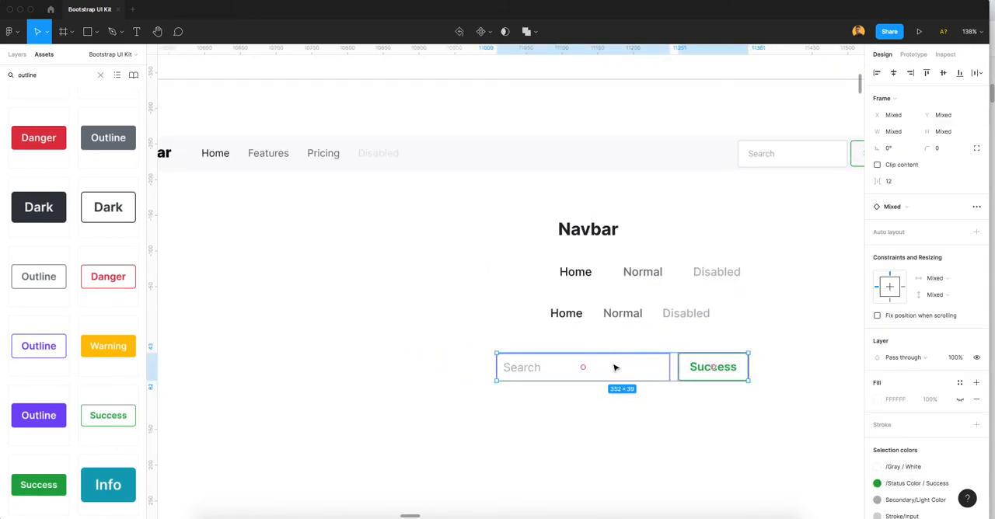
pyautogui.click(892, 183)
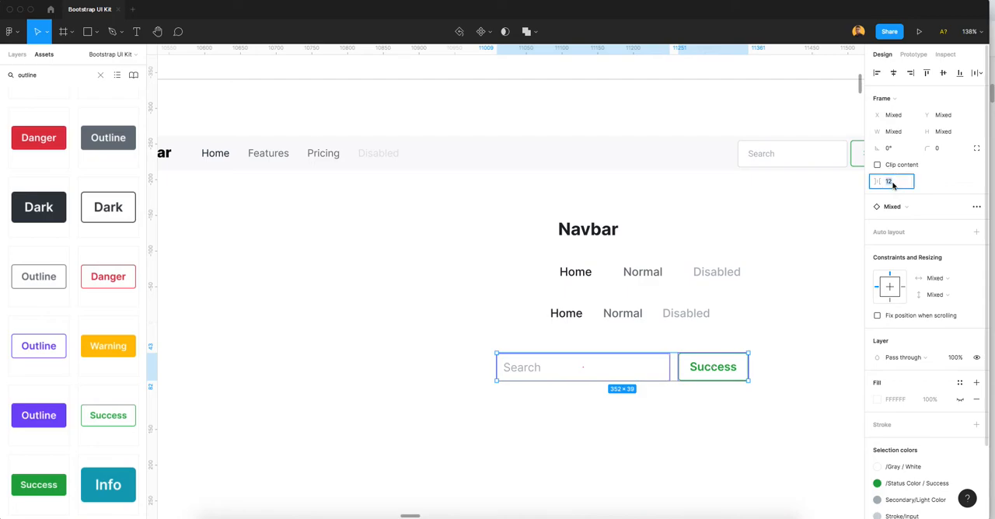
pyautogui.write('4')
pyautogui.press('Return')
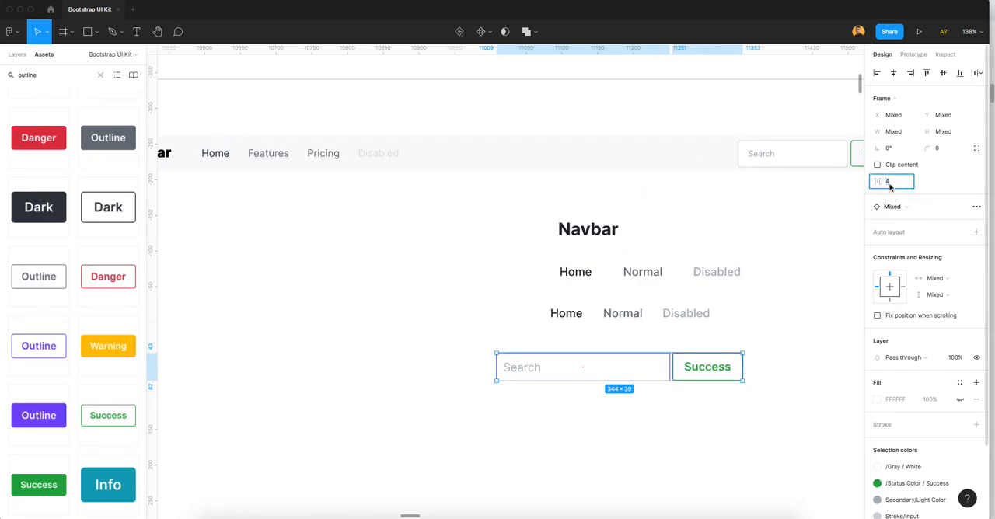
pyautogui.write('8')
pyautogui.press('Return')
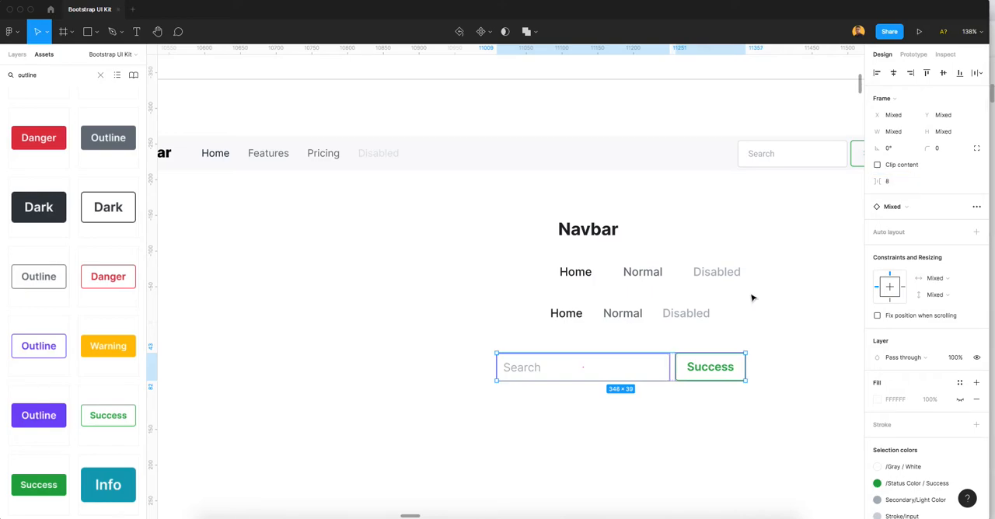
# Step: Check the layers of the search input and Success button, and wrap the two in an auto layout frame
pyautogui.click(671, 409)
pyautogui.click(17, 56)
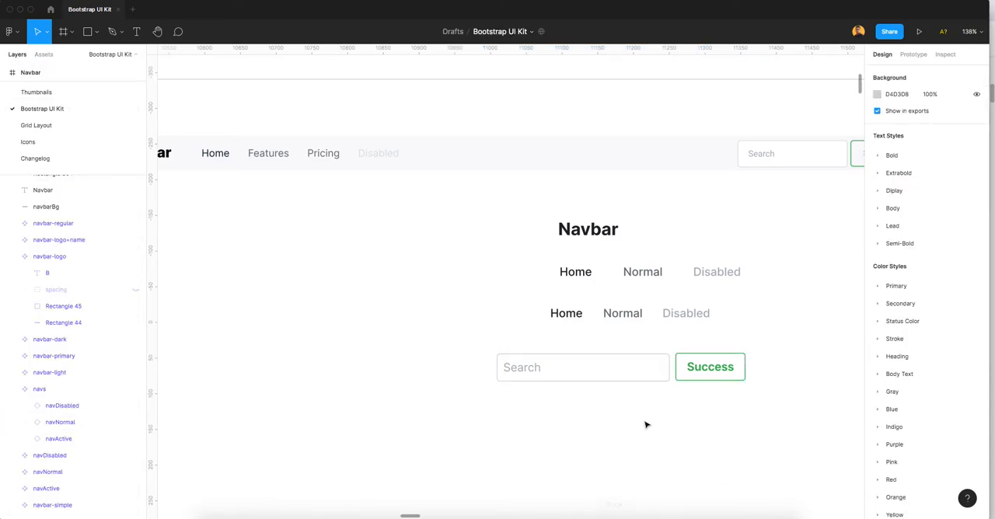
pyautogui.click(620, 373)
pyautogui.click(11, 201)
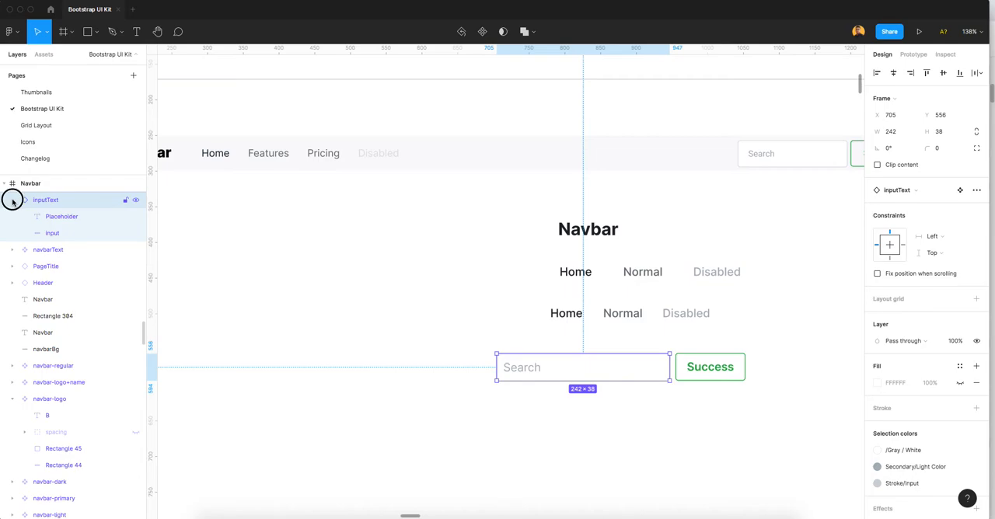
pyautogui.click(697, 368)
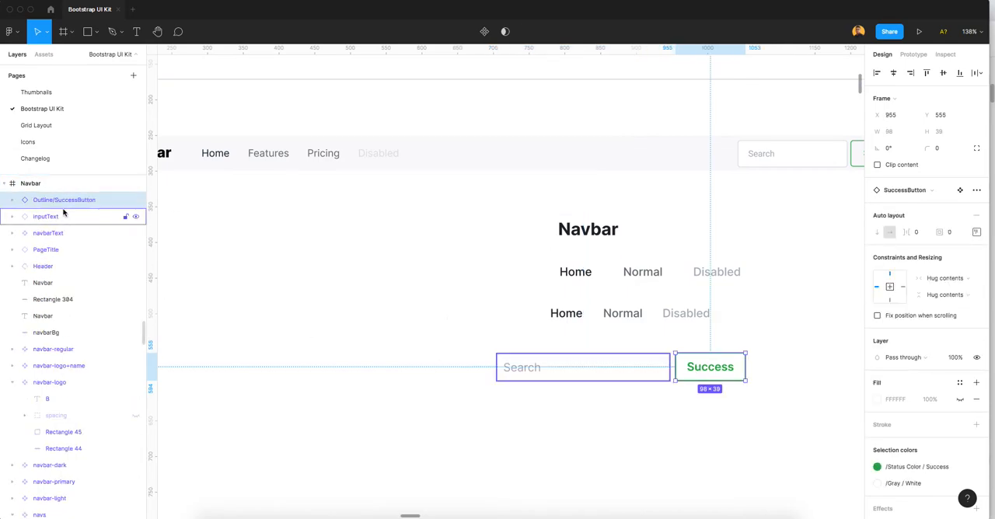
pyautogui.moveTo(712, 404); pyautogui.dragTo(583, 367)
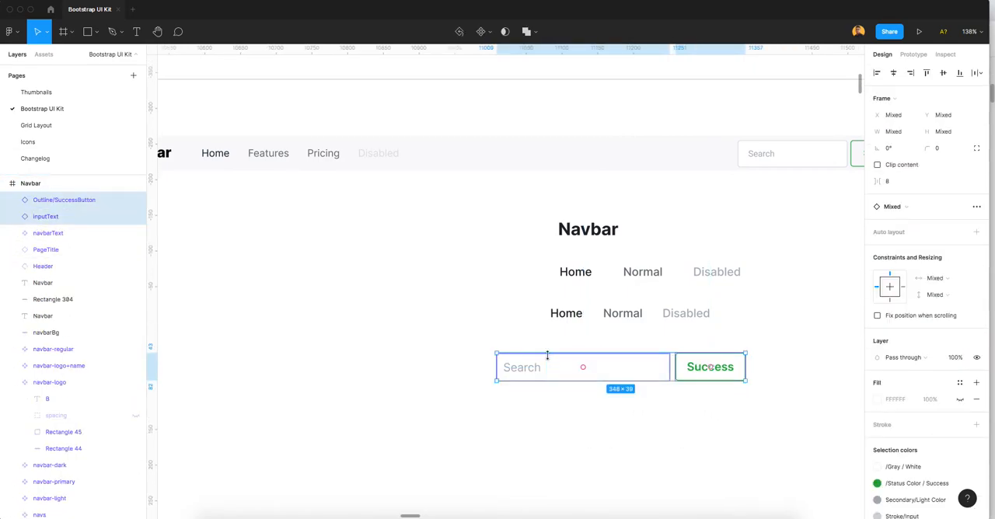
pyautogui.rightClick(642, 378)
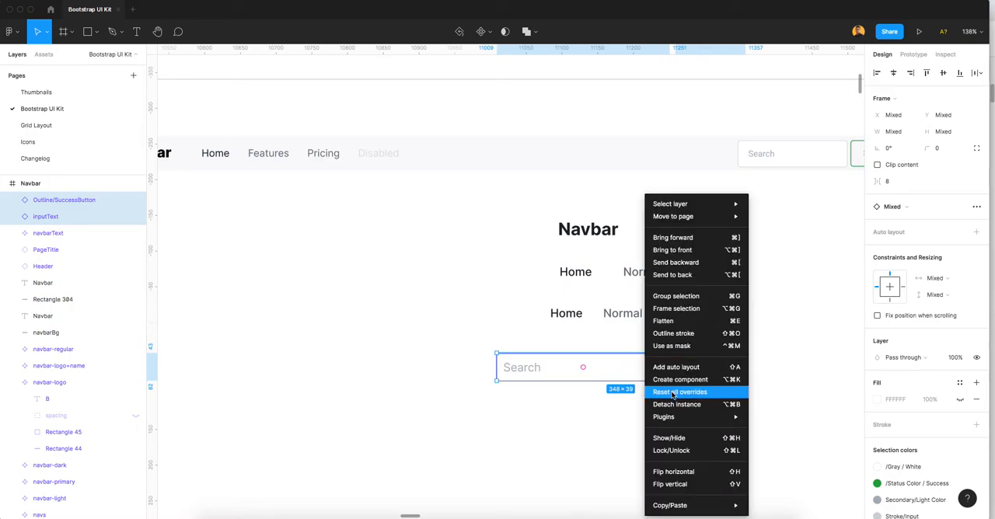
pyautogui.click(675, 367)
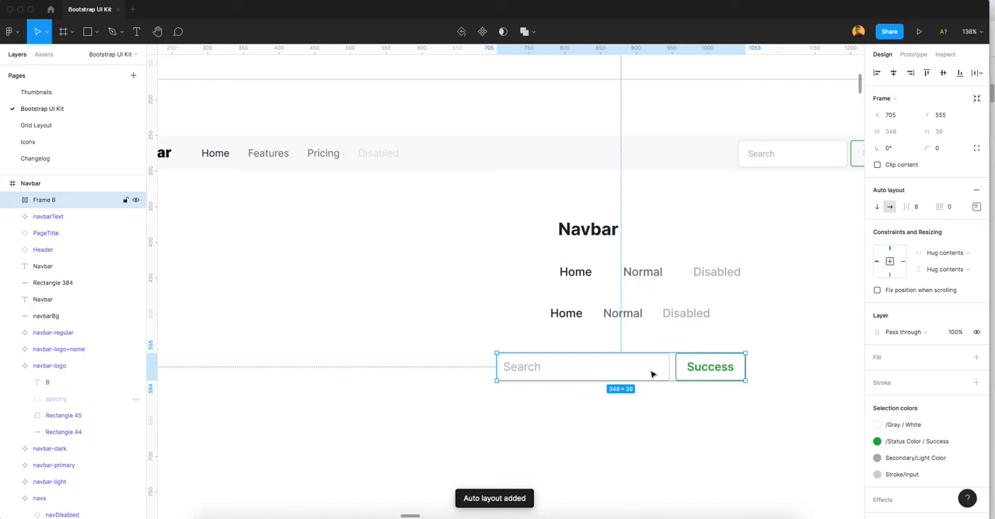
# Step: Rename the search auto layout frame as navSearch and turn it into a component
pyautogui.press('super+r')
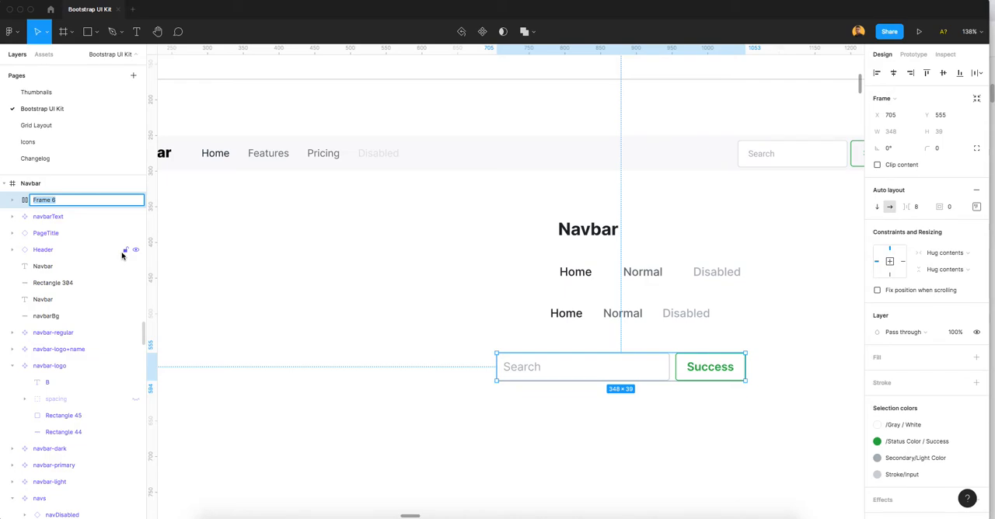
pyautogui.write('nav')
pyautogui.press('Return')
pyautogui.rightClick(644, 378)
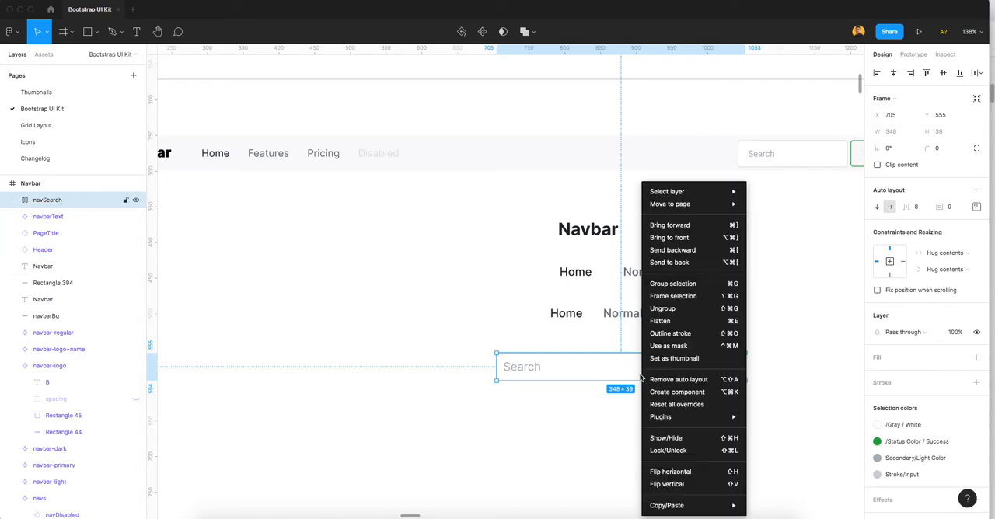
pyautogui.click(678, 392)
pyautogui.moveTo(667, 352); pyautogui.dragTo(682, 360)
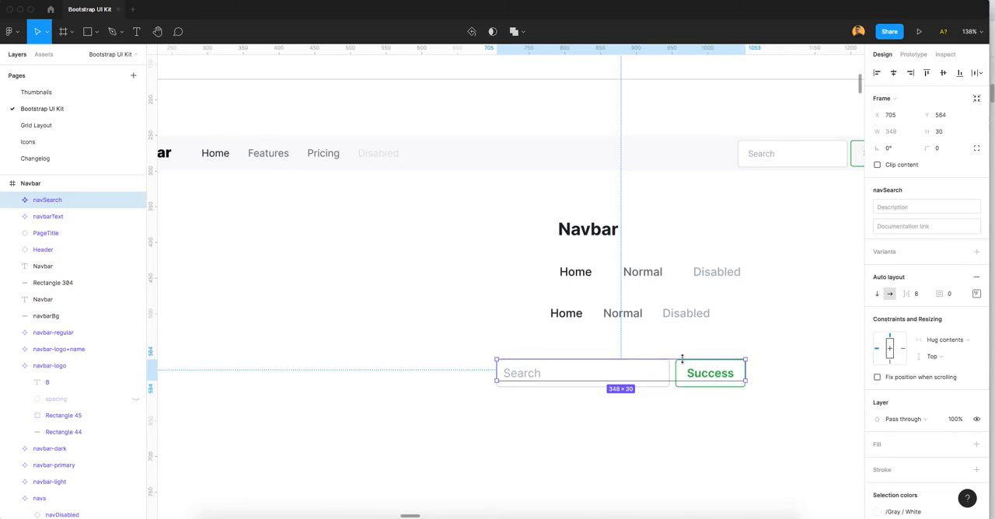
pyautogui.press('super+z')
# Step: Move the navSearch component below the nav links to X 781, Y 542, in line with the brand text
pyautogui.click(667, 412)
pyautogui.click(626, 368)
pyautogui.moveTo(627, 369); pyautogui.dragTo(676, 363)
pyautogui.scroll(-3, 658, 404)
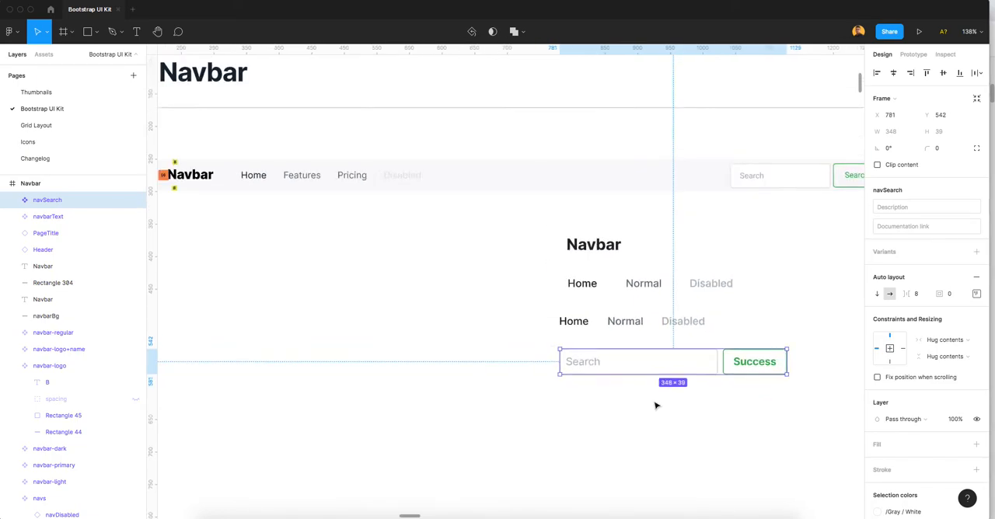
pyautogui.moveTo(685, 419); pyautogui.dragTo(629, 391)
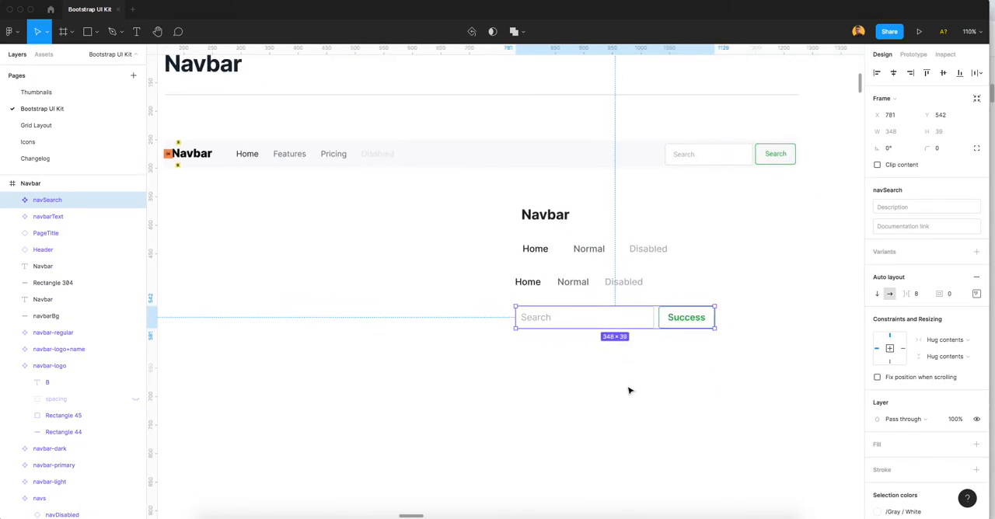
# Step: Review the navbarText, navActive, navNormal, navDisabled, navs and navSearch components against the original navbar-simple
pyautogui.click(542, 217)
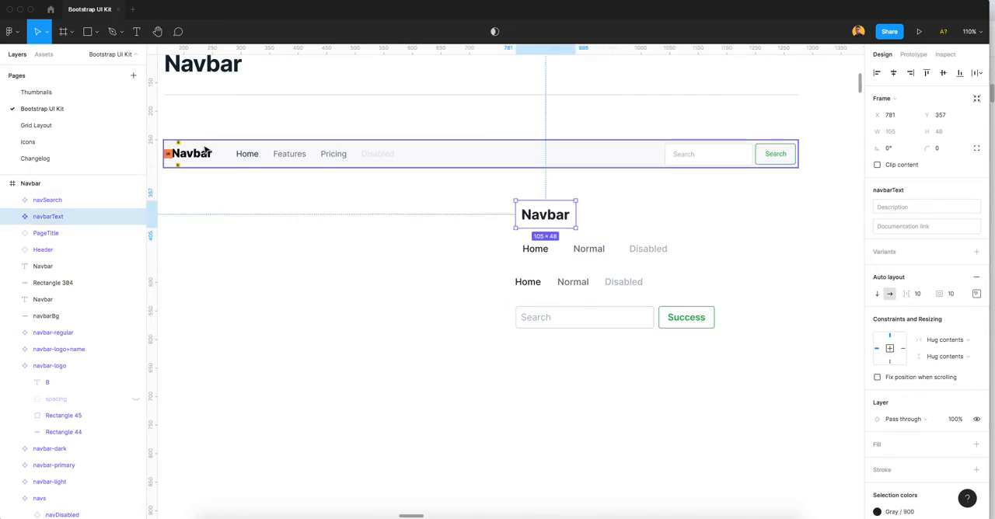
pyautogui.click(542, 254)
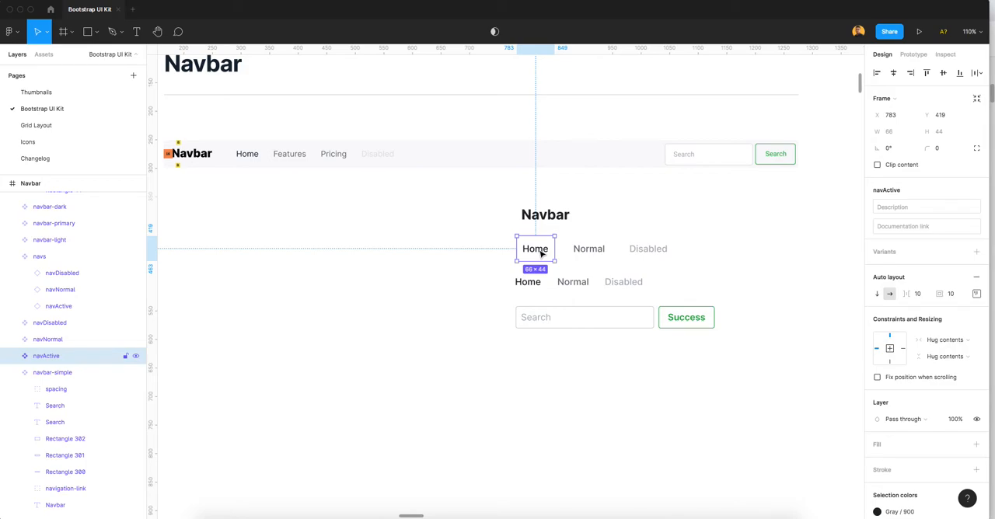
pyautogui.click(599, 253)
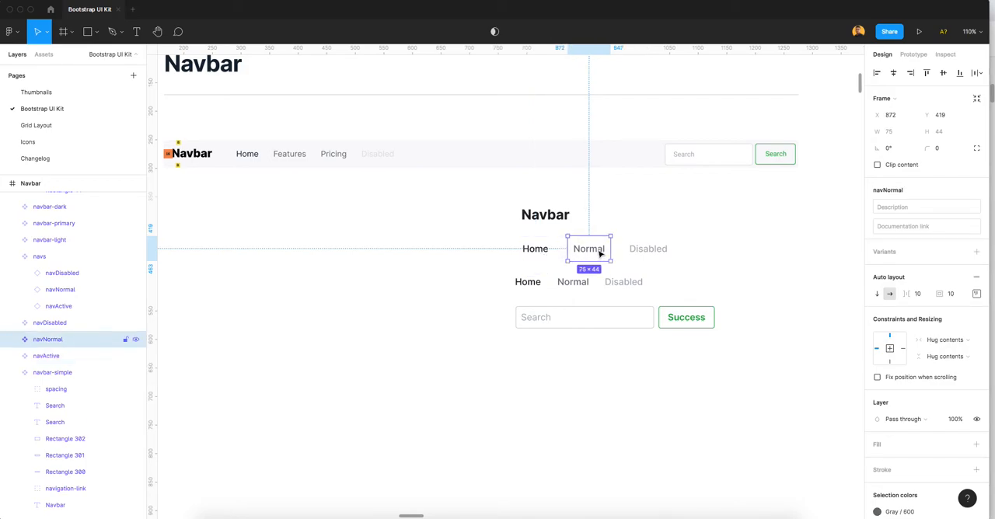
pyautogui.click(653, 253)
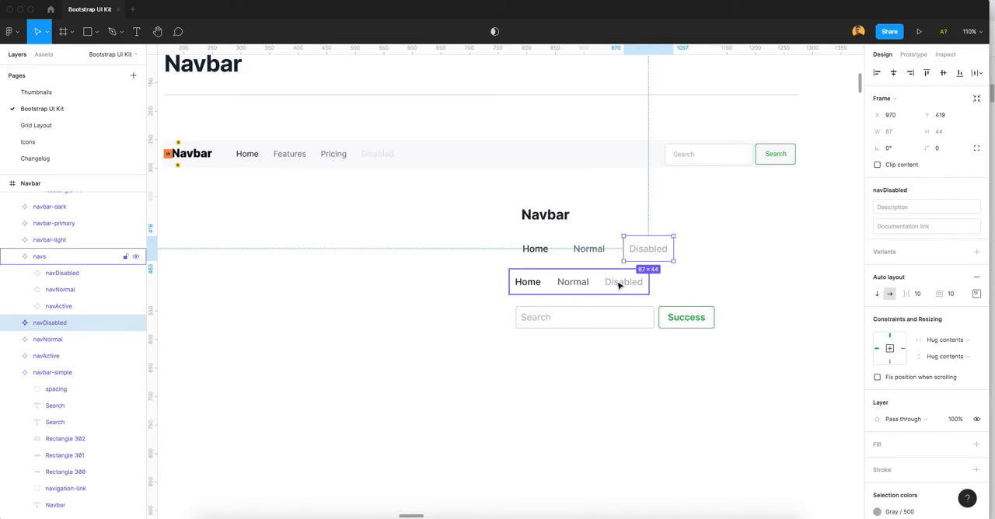
pyautogui.click(478, 242)
pyautogui.moveTo(478, 242); pyautogui.dragTo(695, 260)
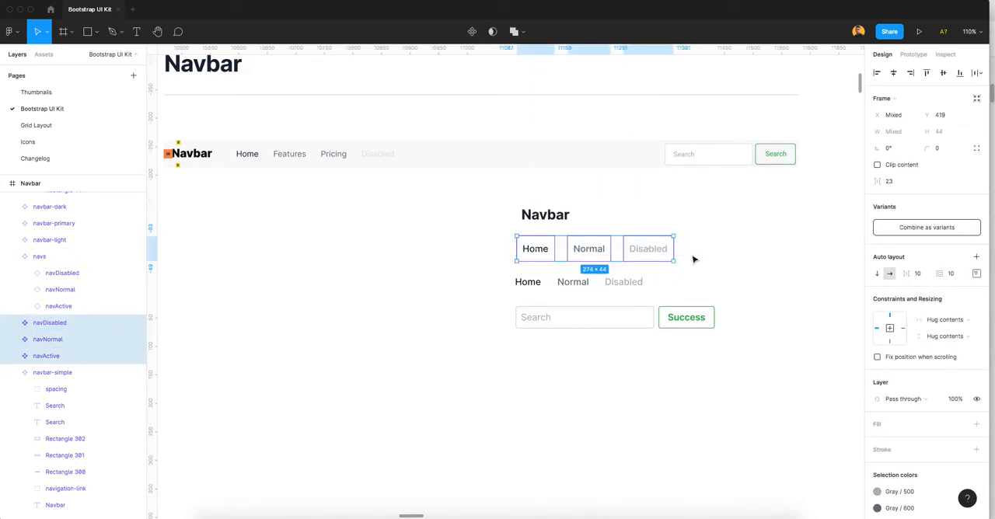
pyautogui.click(690, 260)
pyautogui.click(593, 281)
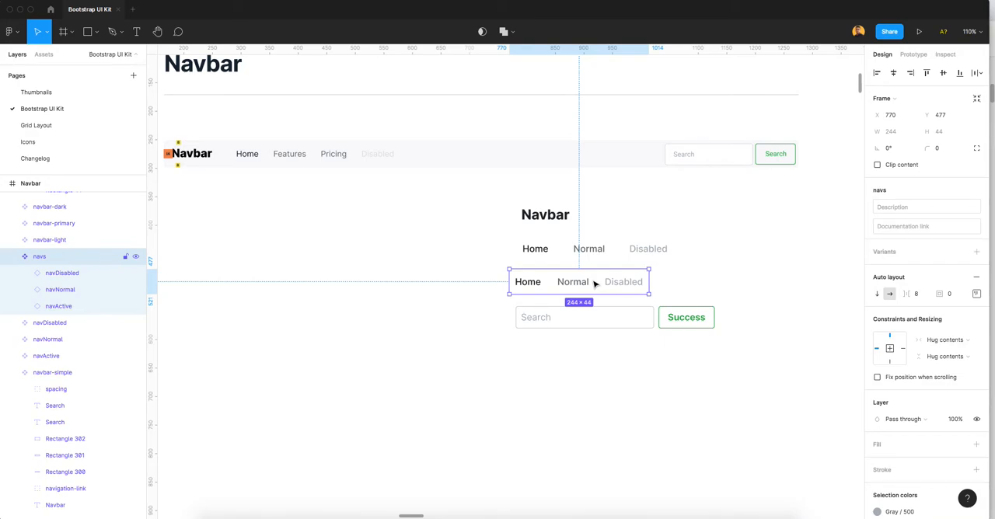
pyautogui.click(703, 163)
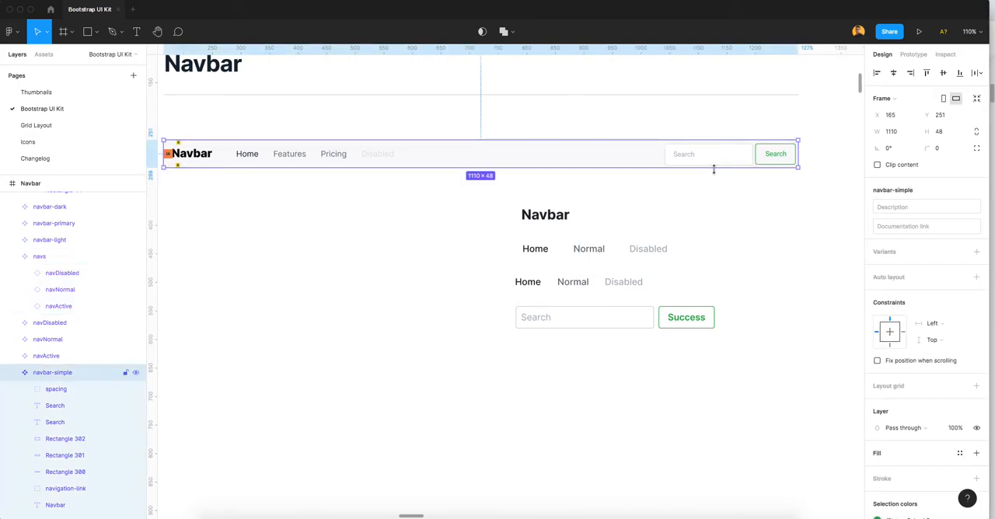
pyautogui.click(622, 324)
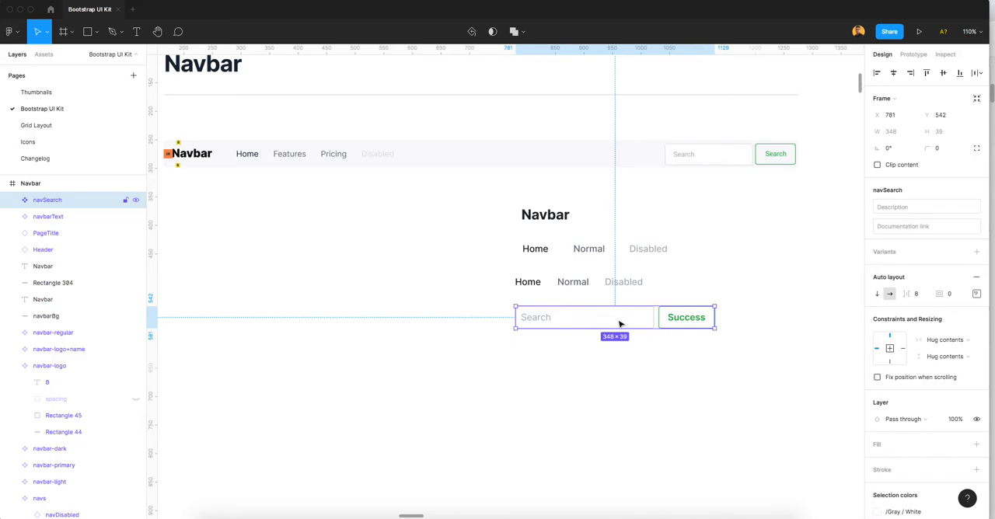
pyautogui.click(450, 246)
pyautogui.scroll(-1, 451, 246)
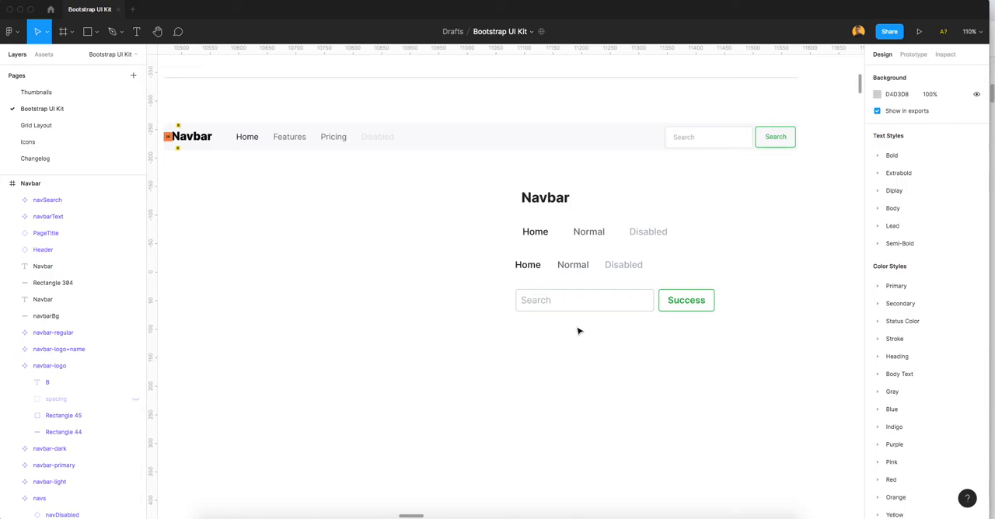
# Step: Place instances of navbarText, navs and navSearch side by side in a row below the components
pyautogui.click(542, 197)
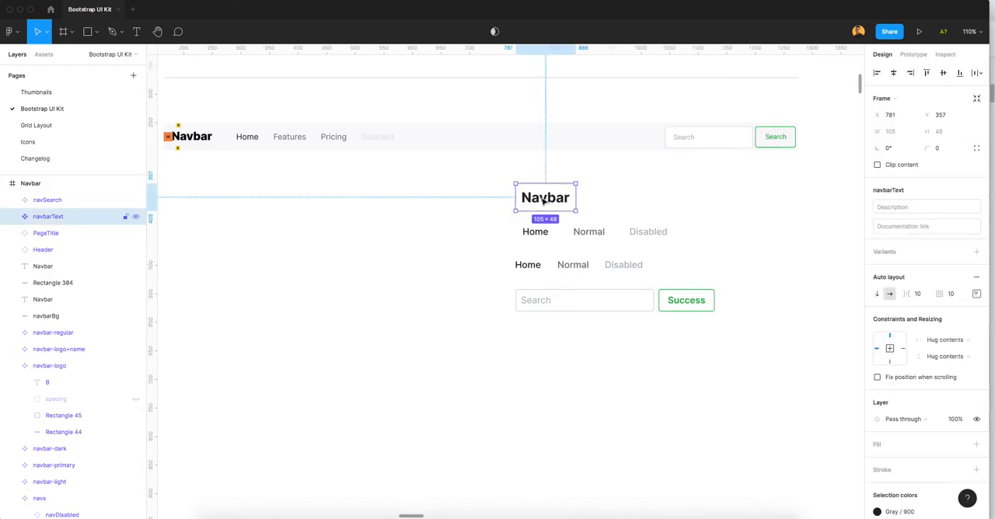
pyautogui.moveTo(543, 204); pyautogui.dragTo(293, 355)
pyautogui.click(551, 264)
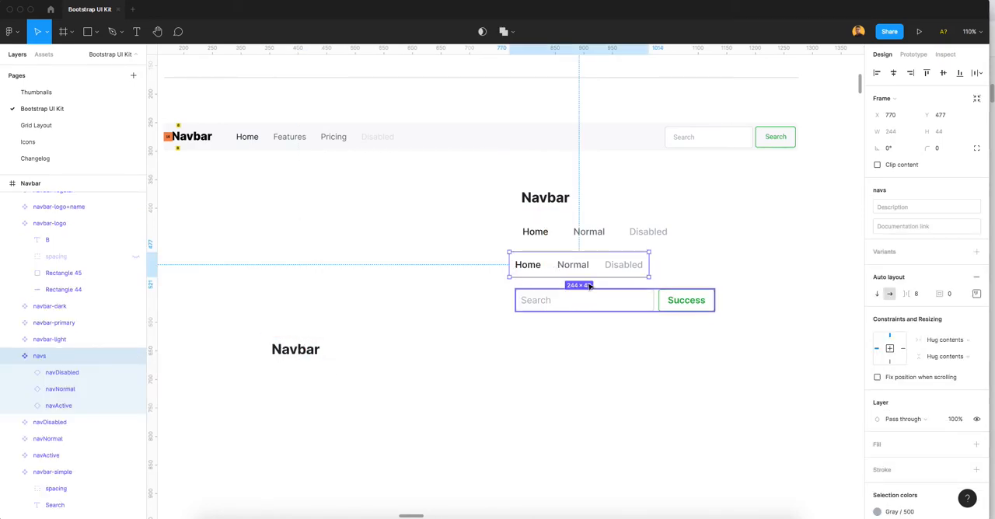
pyautogui.moveTo(573, 268); pyautogui.dragTo(396, 350)
pyautogui.moveTo(599, 306); pyautogui.dragTo(595, 352)
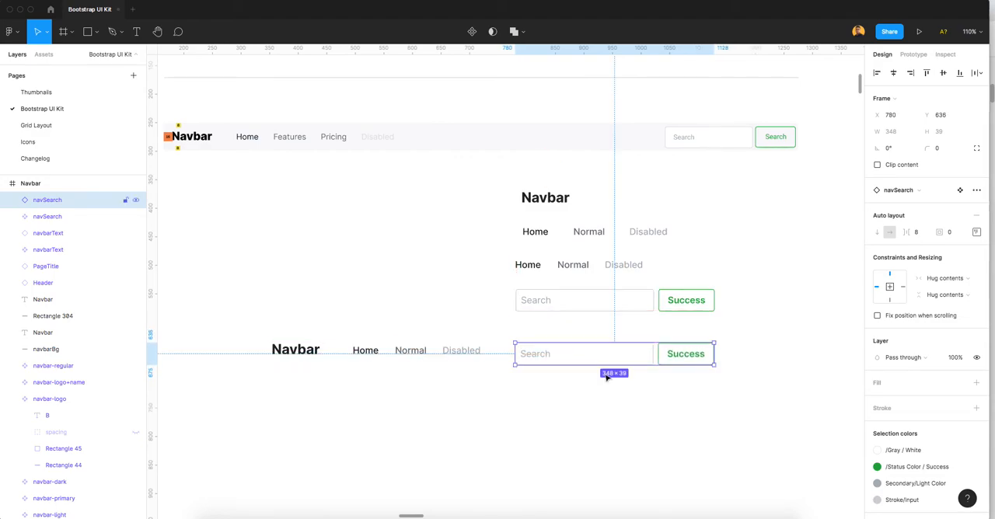
# Step: Bring the brand text, nav links and search instances closer together and align their vertical centers
pyautogui.click(619, 392)
pyautogui.scroll(-3, 620, 391)
pyautogui.moveTo(318, 356); pyautogui.dragTo(291, 353)
pyautogui.moveTo(420, 358); pyautogui.dragTo(379, 378)
pyautogui.click(925, 74)
pyautogui.click(449, 410)
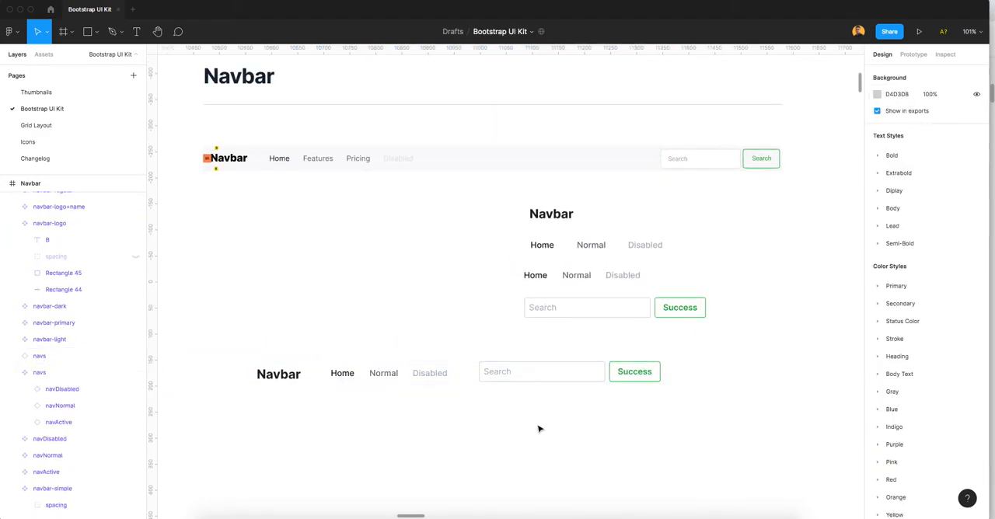
pyautogui.moveTo(636, 409); pyautogui.dragTo(233, 364)
pyautogui.click(943, 74)
pyautogui.click(488, 399)
# Step: Wrap the brand text, nav links and search instances in one horizontal auto layout frame
pyautogui.moveTo(576, 397); pyautogui.dragTo(267, 367)
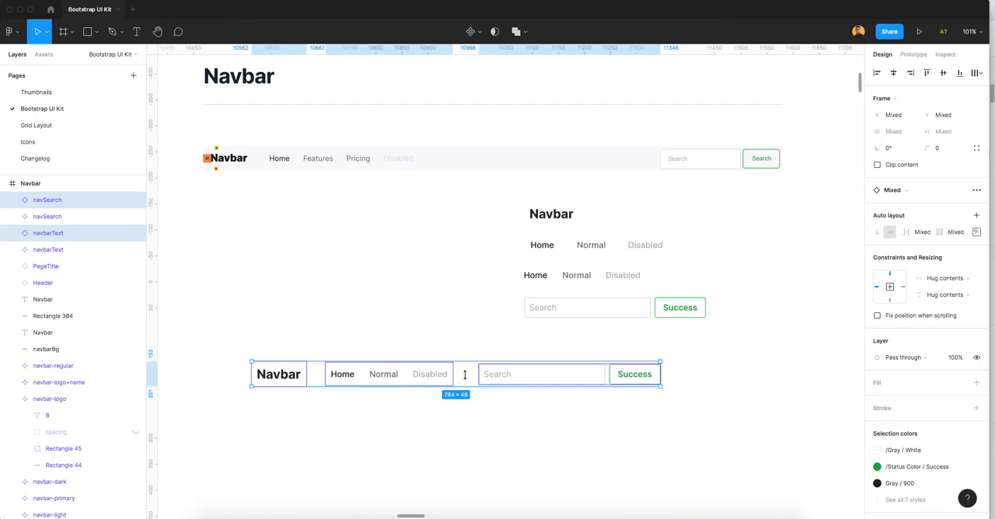
pyautogui.rightClick(407, 373)
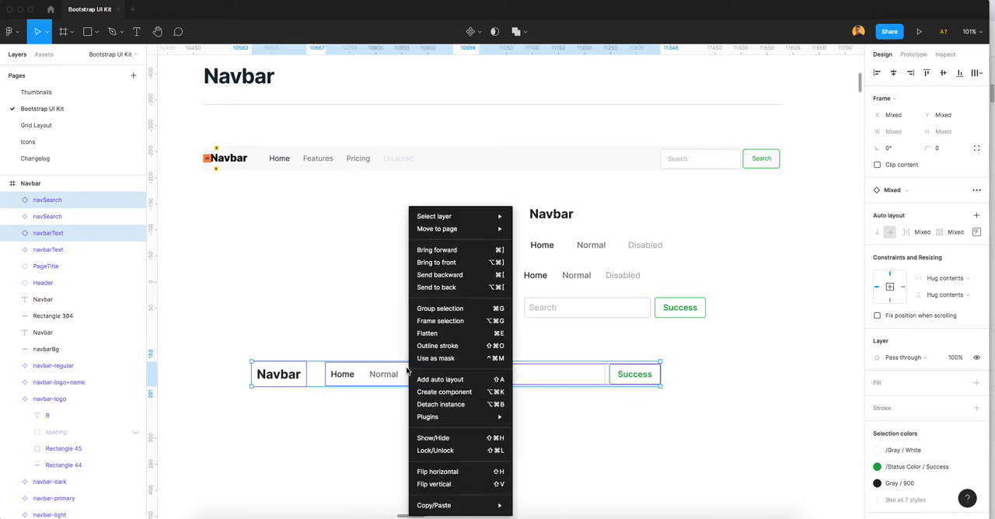
pyautogui.click(455, 378)
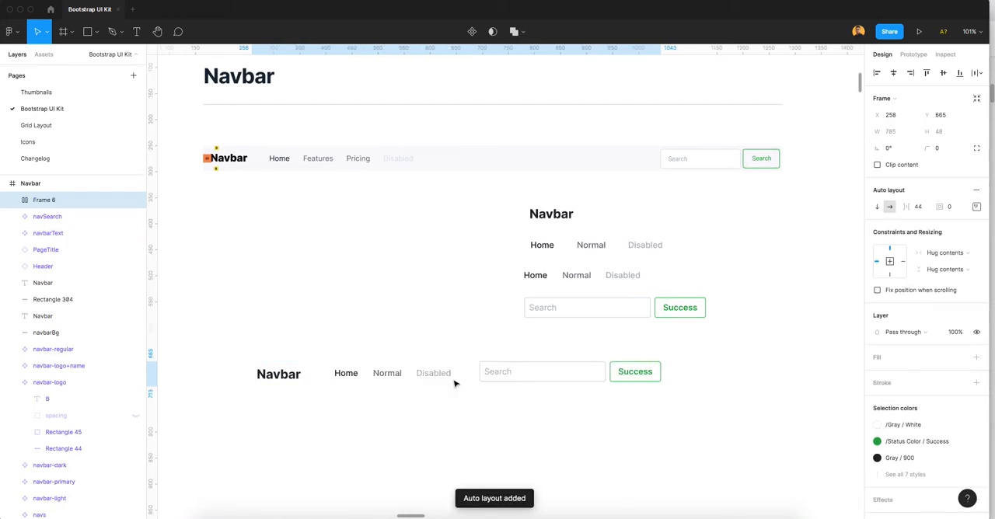
# Step: Rename the combined auto layout frame as navbar and select it on the canvas
pyautogui.click(55, 203)
pyautogui.doubleClick(55, 202)
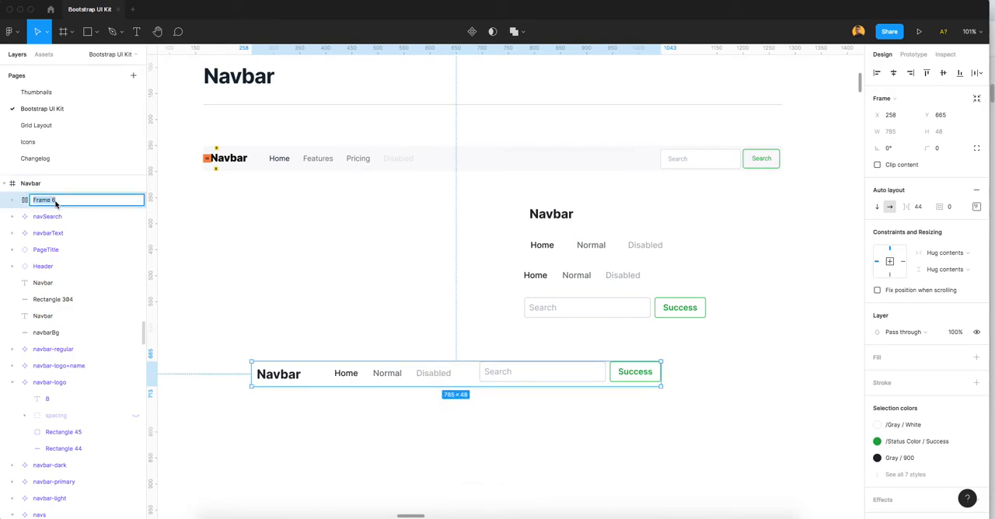
pyautogui.write('navbar')
pyautogui.press('Return')
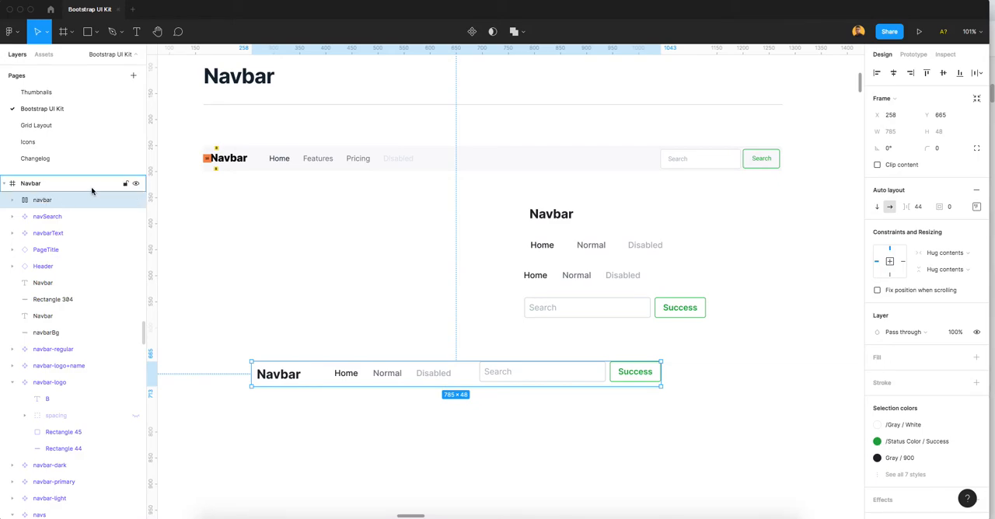
pyautogui.click(644, 426)
pyautogui.click(578, 378)
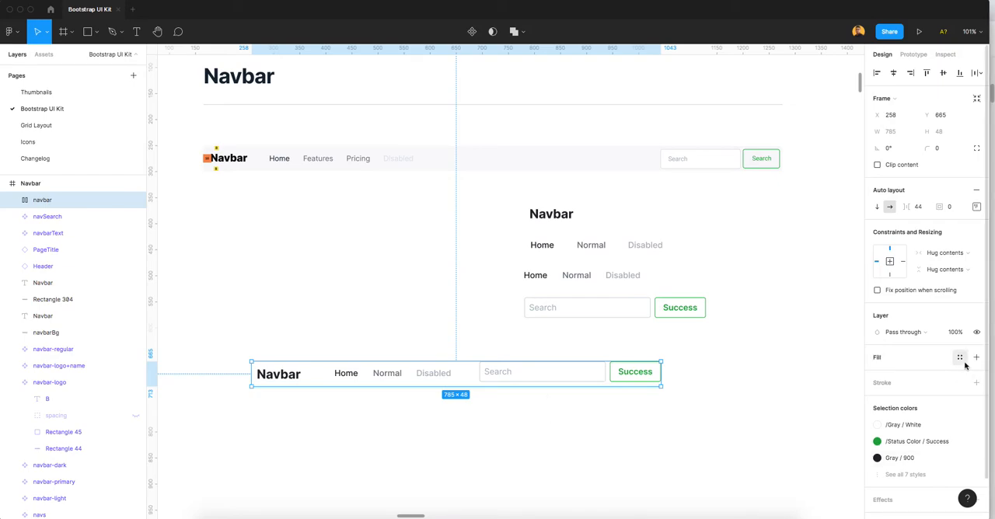
# Step: Fill the navbar frame with the Gray/200 color style
pyautogui.click(962, 358)
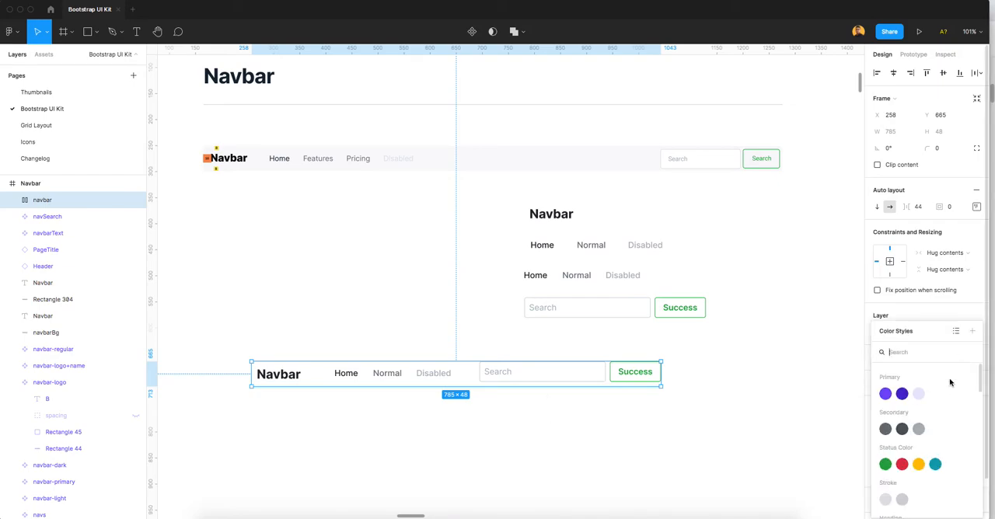
pyautogui.write('gray')
pyautogui.click(922, 426)
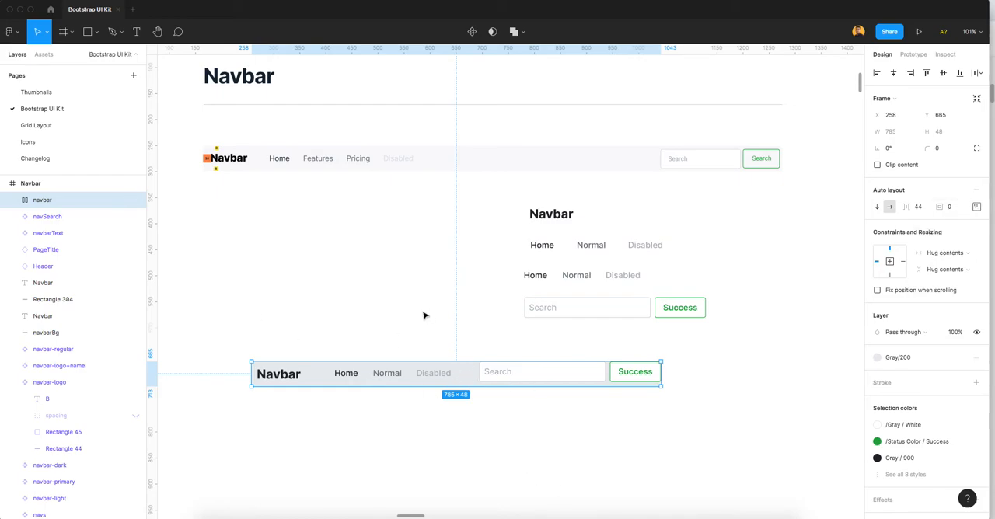
# Step: Set the navbar frame's top and bottom auto layout padding to 8
pyautogui.scroll(5, 217, 156)
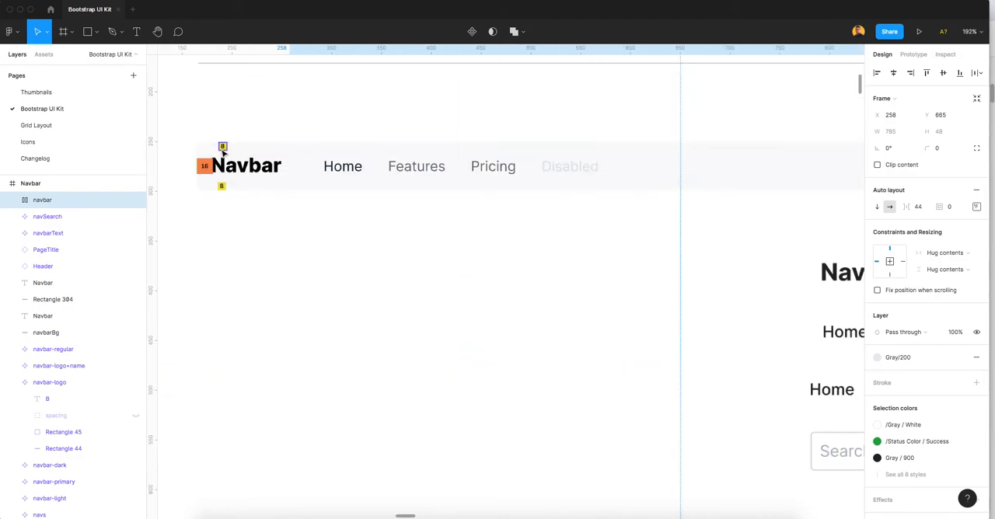
pyautogui.scroll(-5, 521, 255)
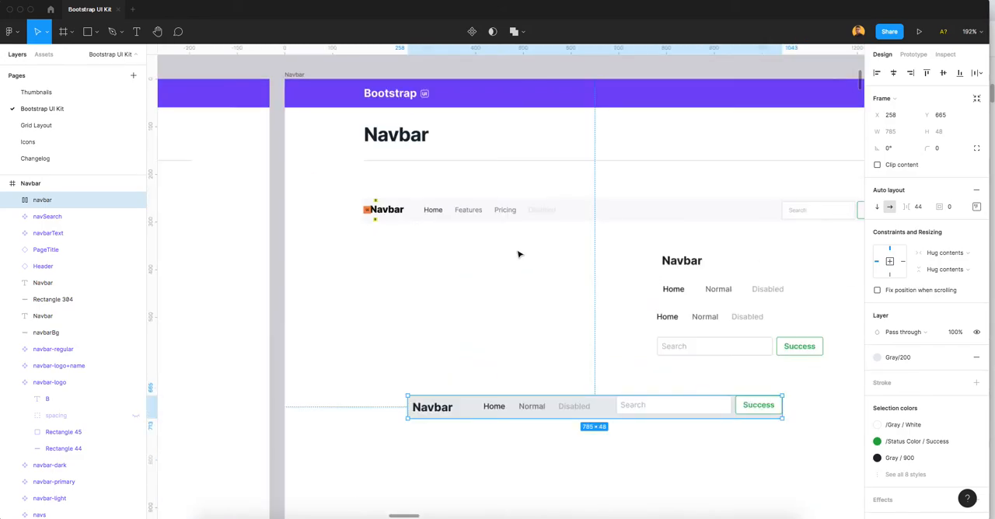
pyautogui.moveTo(702, 455); pyautogui.dragTo(624, 394)
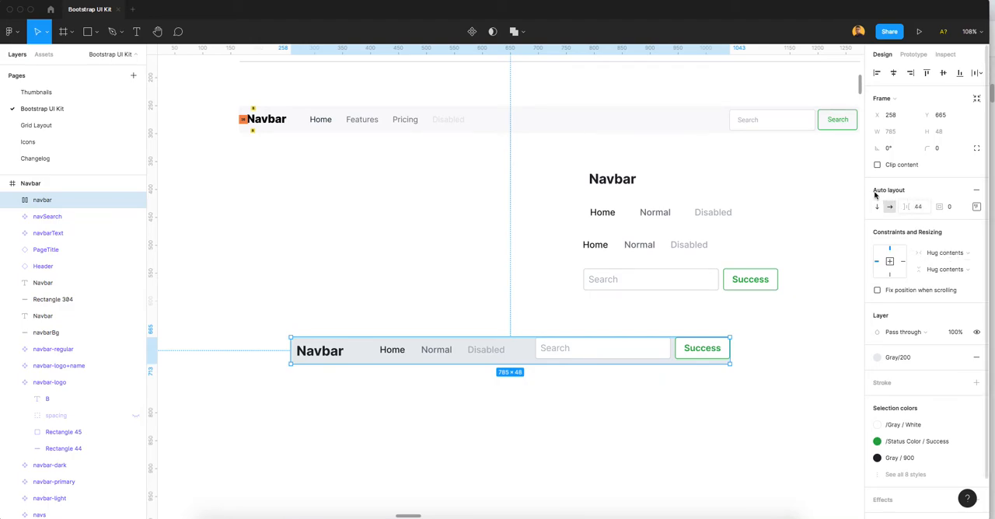
pyautogui.click(977, 208)
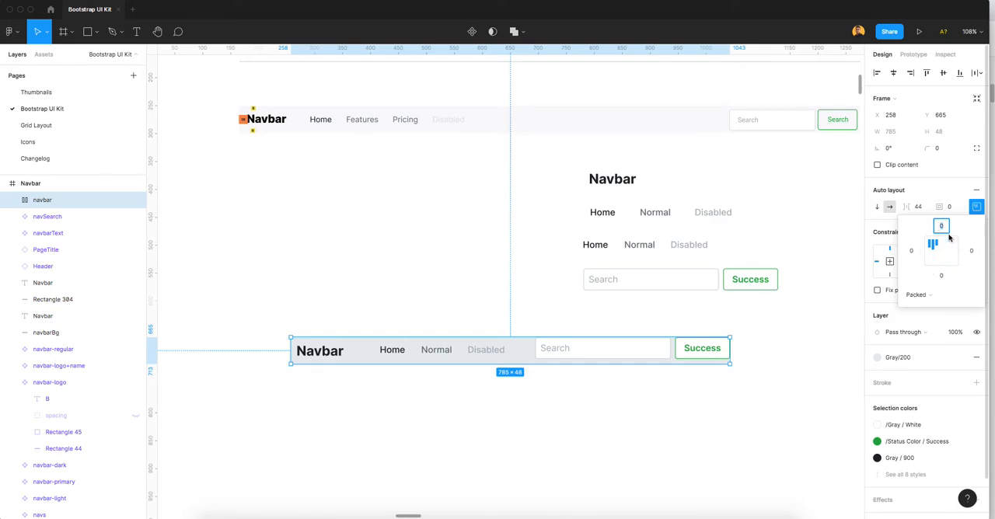
pyautogui.write('8')
pyautogui.press('Tab')
pyautogui.click(944, 276)
pyautogui.write('8')
pyautogui.press('Tab')
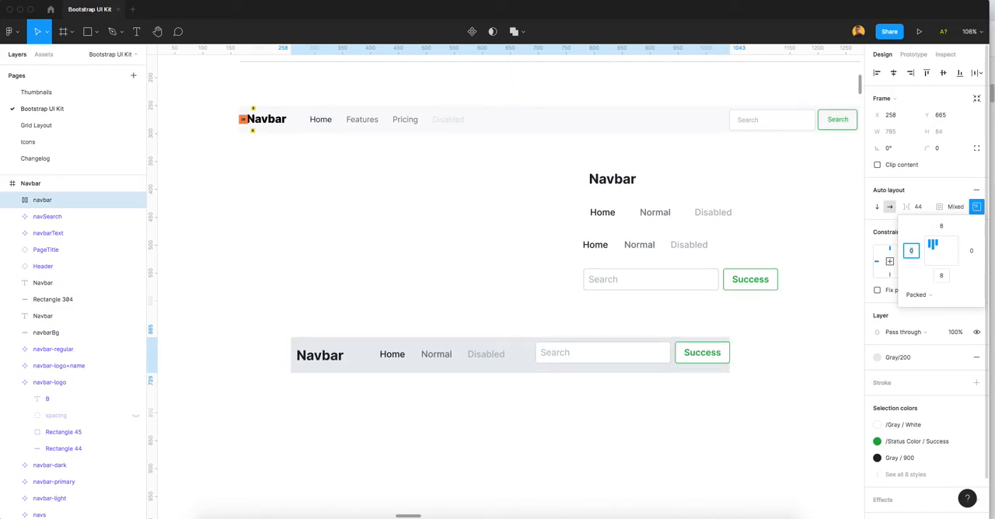
# Step: Set the navbar frame's left and right auto layout padding to 16
pyautogui.click(972, 252)
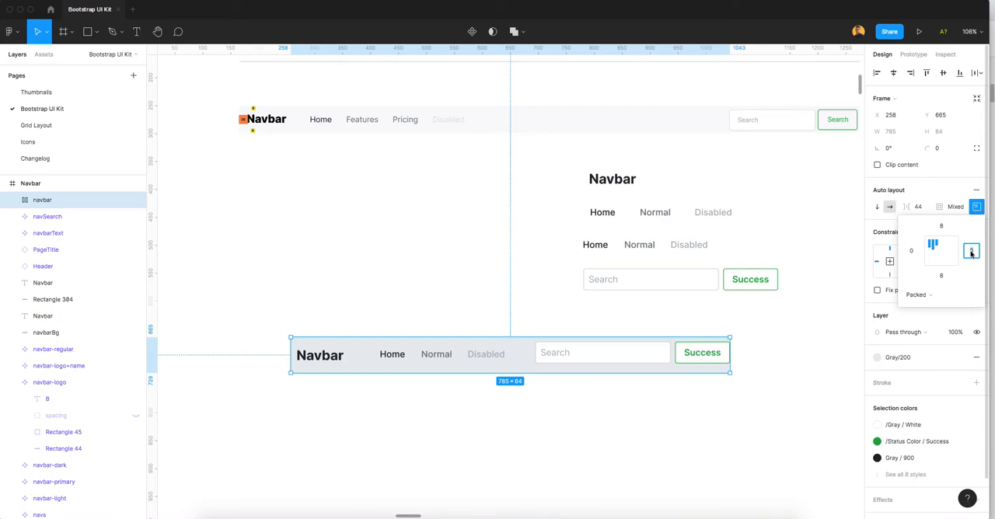
pyautogui.write('16')
pyautogui.click(913, 251)
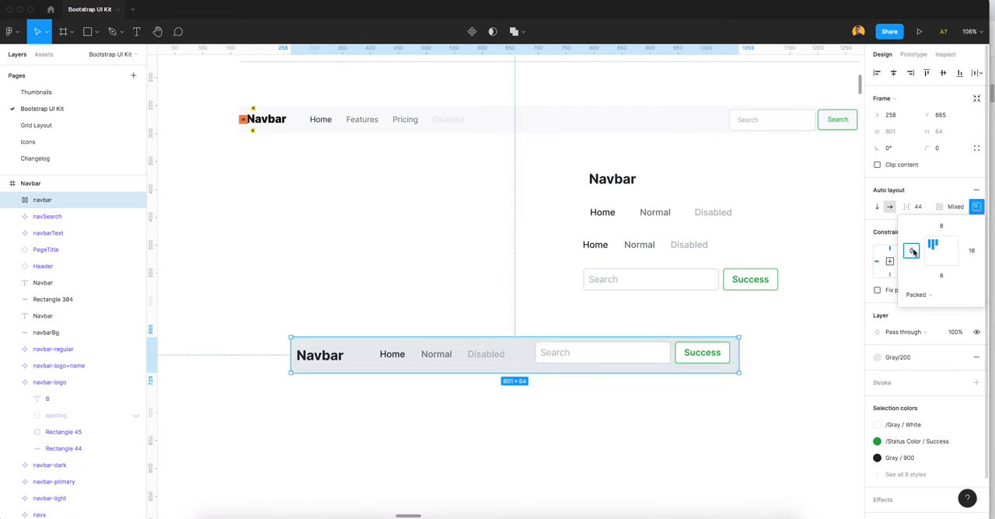
pyautogui.press('Tab')
# Step: Move the navbar frame leftward on the page to about X 187, Y 660
pyautogui.click(489, 313)
pyautogui.click(523, 358)
pyautogui.moveTo(522, 359); pyautogui.dragTo(483, 356)
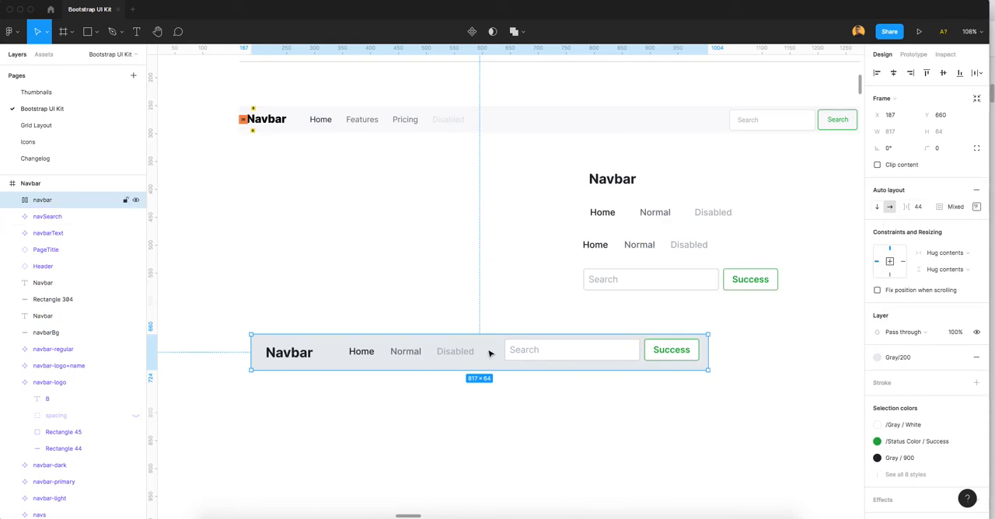
# Step: Round the navbar frame's corners with a radius of 4 and inspect the rounded edge
pyautogui.click(335, 310)
pyautogui.click(348, 352)
pyautogui.click(940, 149)
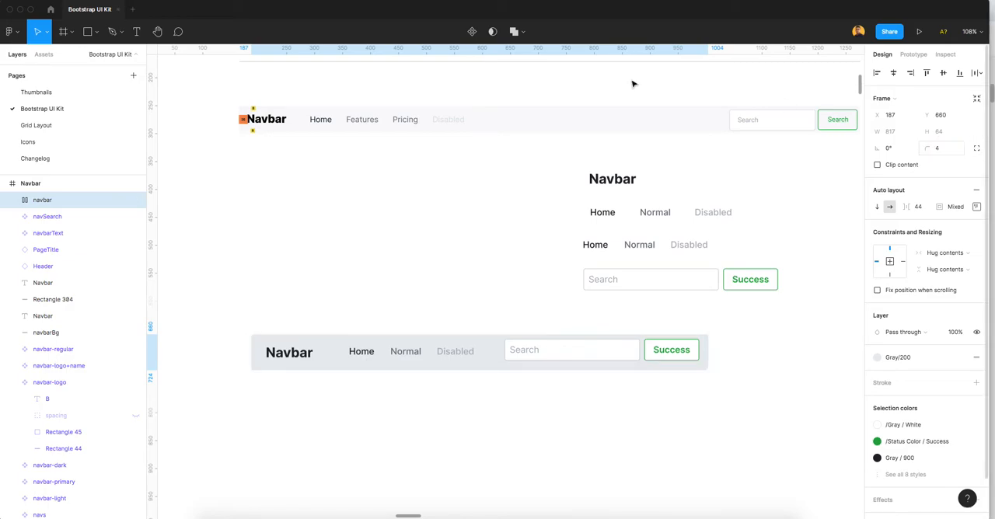
pyautogui.click(275, 388)
pyautogui.scroll(10, 254, 345)
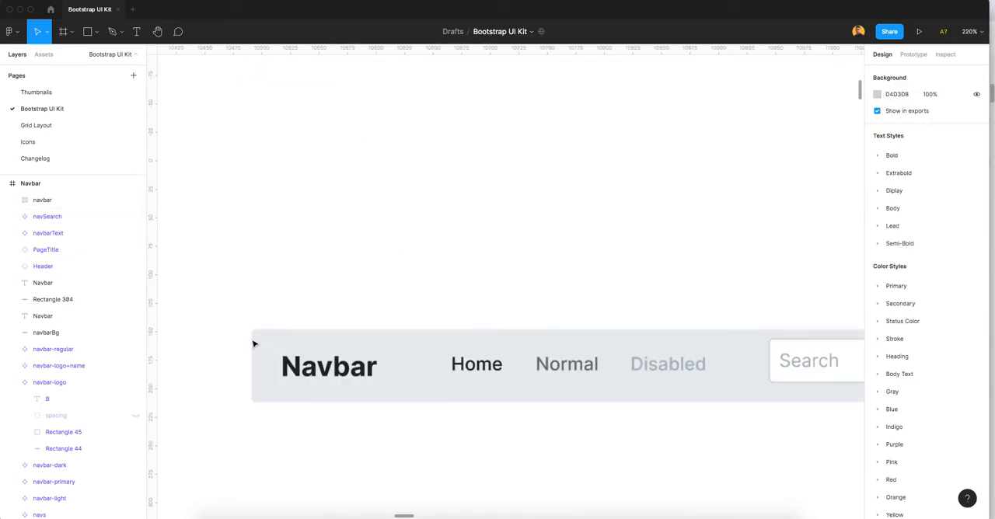
pyautogui.scroll(-10, 338, 308)
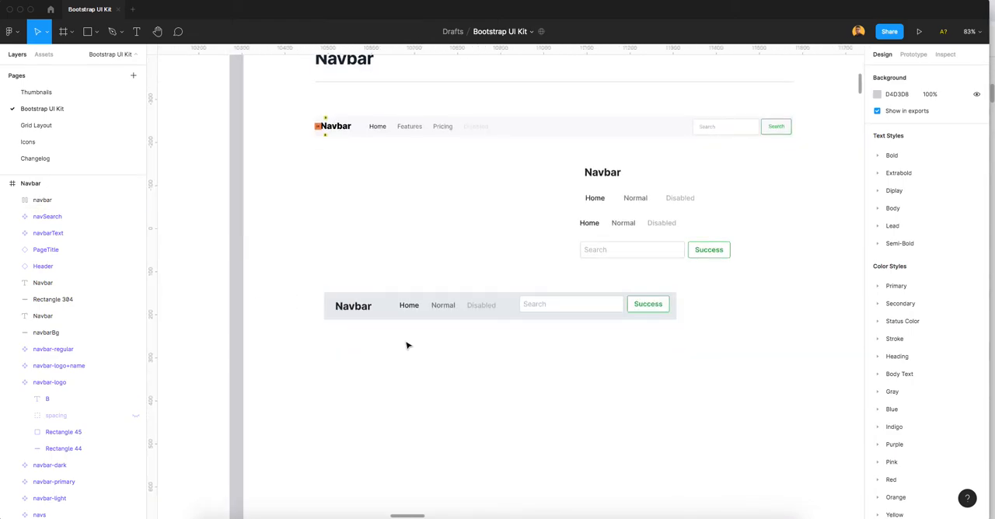
# Step: Examine the brand text, nav links and search instances nested inside the navbar frame and their alignment
pyautogui.click(470, 318)
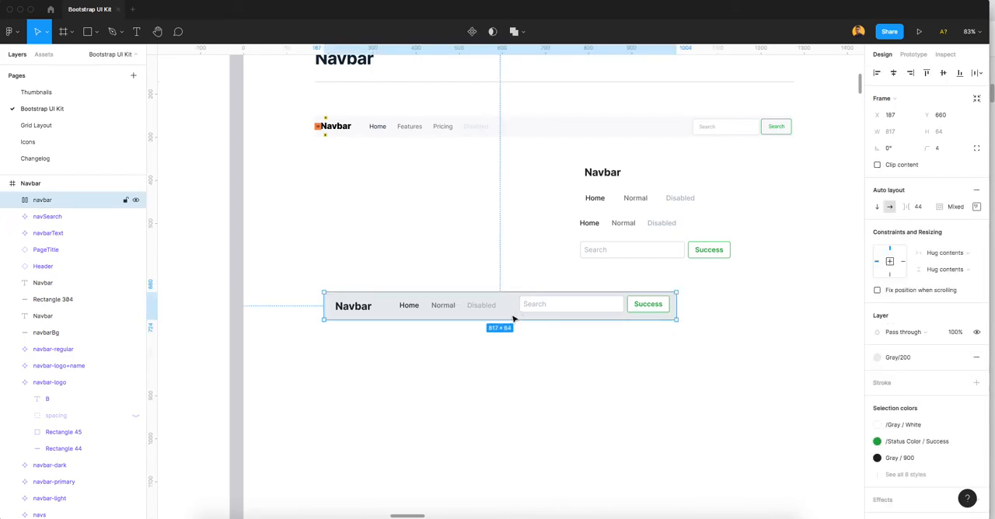
pyautogui.doubleClick(360, 308)
pyautogui.doubleClick(408, 306)
pyautogui.press('Escape')
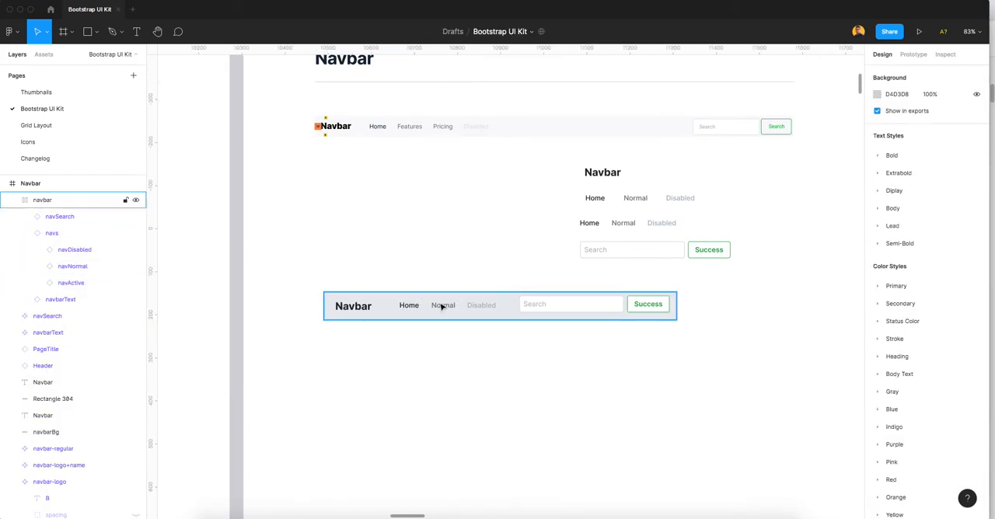
pyautogui.click(441, 307)
pyautogui.click(439, 306)
pyautogui.click(568, 308)
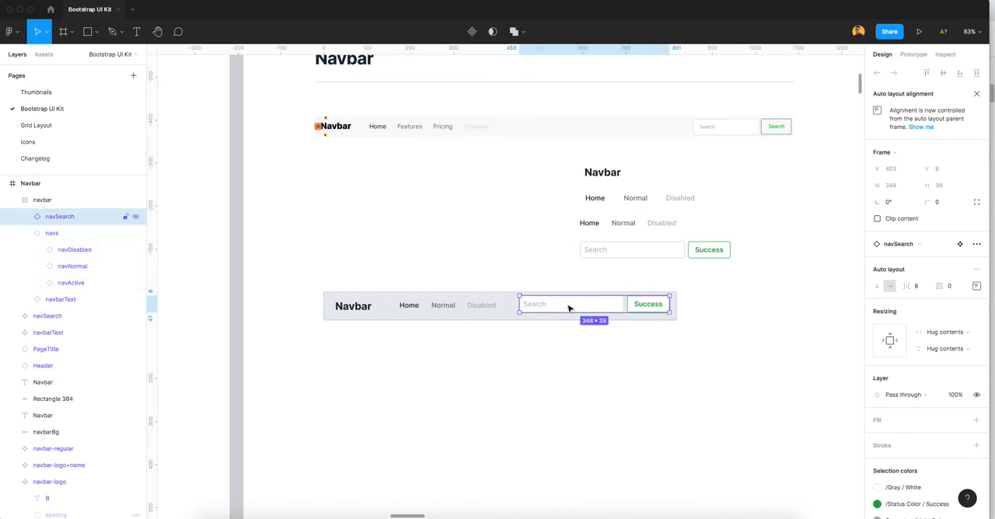
pyautogui.scroll(5, 556, 340)
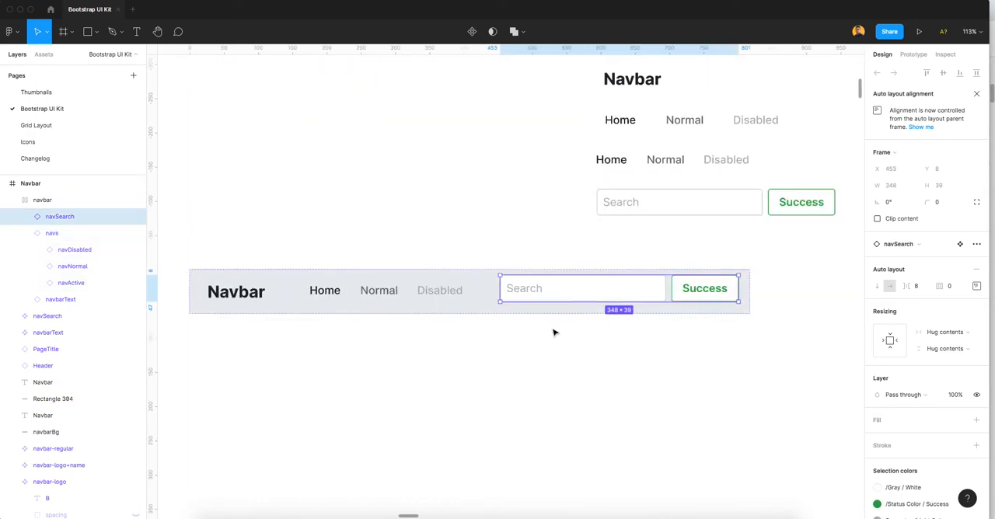
pyautogui.click(423, 320)
pyautogui.keyDown('shift'); pyautogui.click(276, 320); pyautogui.keyUp('shift')
pyautogui.keyDown('shift'); pyautogui.click(522, 323); pyautogui.keyUp('shift')
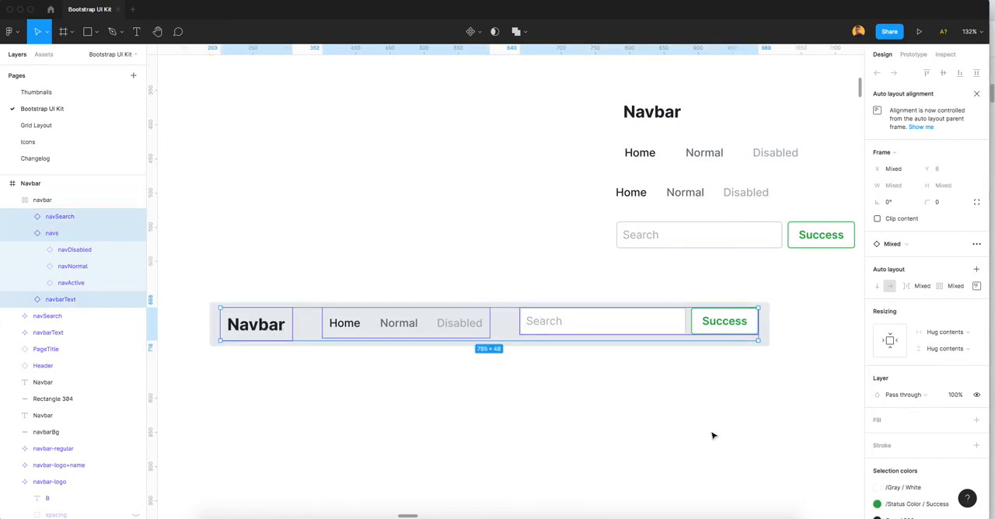
pyautogui.click(650, 445)
pyautogui.click(433, 332)
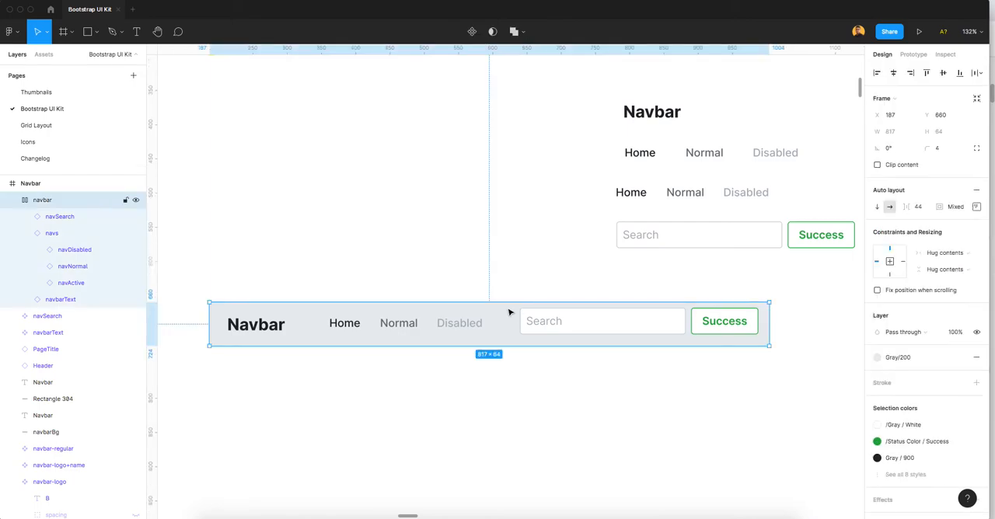
# Step: Set the auto layout distribution of the navSearch instance inside the navbar to Space between
pyautogui.click(573, 329)
pyautogui.click(977, 286)
pyautogui.click(933, 381)
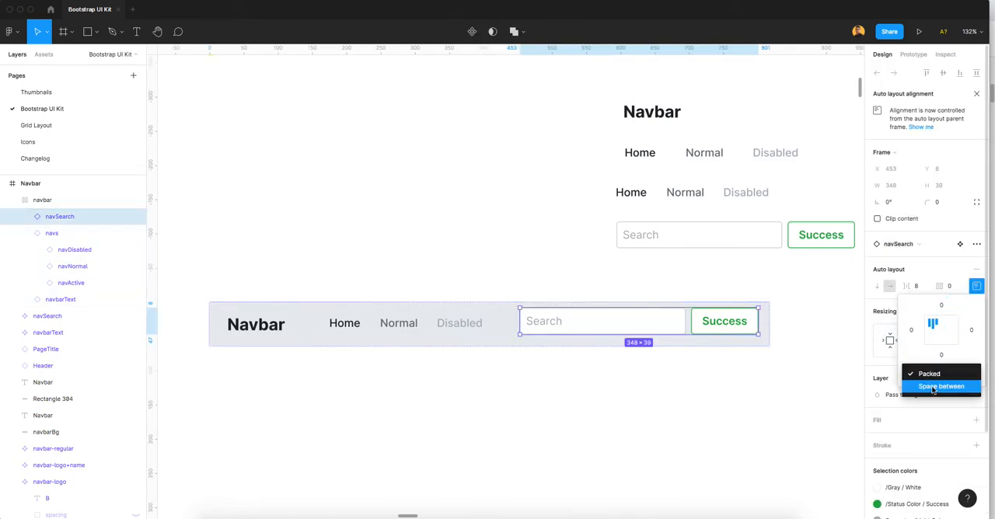
pyautogui.click(932, 387)
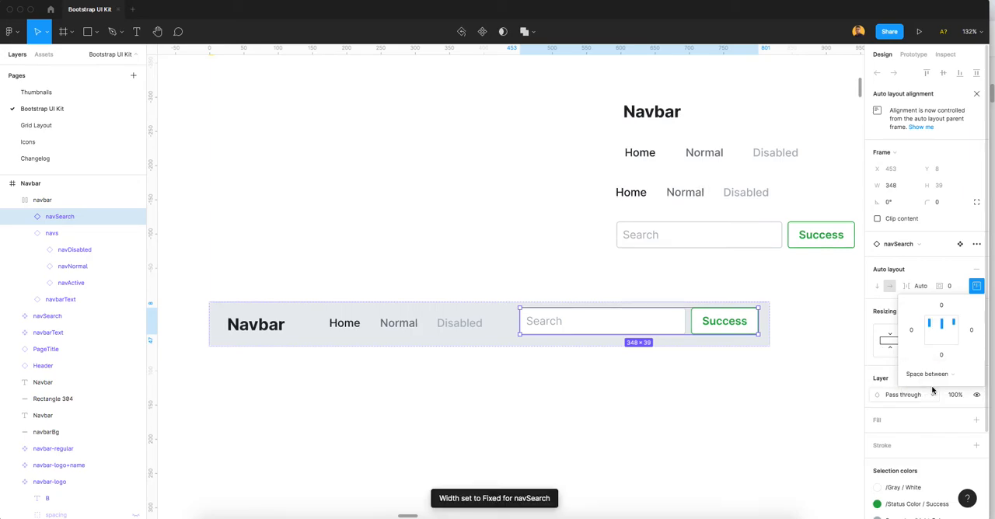
pyautogui.click(682, 387)
# Step: Set the navbar frame's auto layout distribution to Space between
pyautogui.click(760, 333)
pyautogui.click(962, 251)
pyautogui.click(962, 253)
pyautogui.click(962, 270)
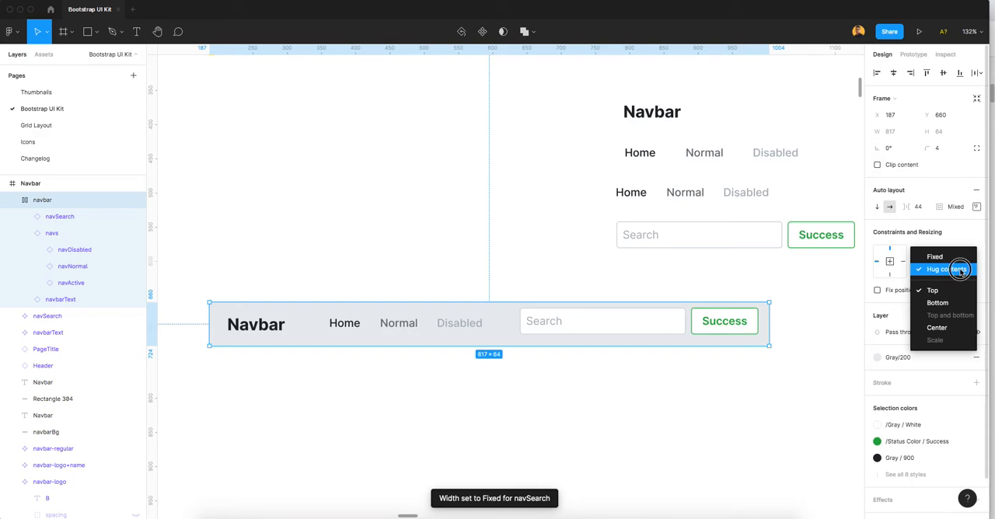
pyautogui.click(962, 270)
pyautogui.click(976, 207)
pyautogui.click(926, 295)
pyautogui.click(922, 305)
pyautogui.click(624, 402)
pyautogui.click(618, 336)
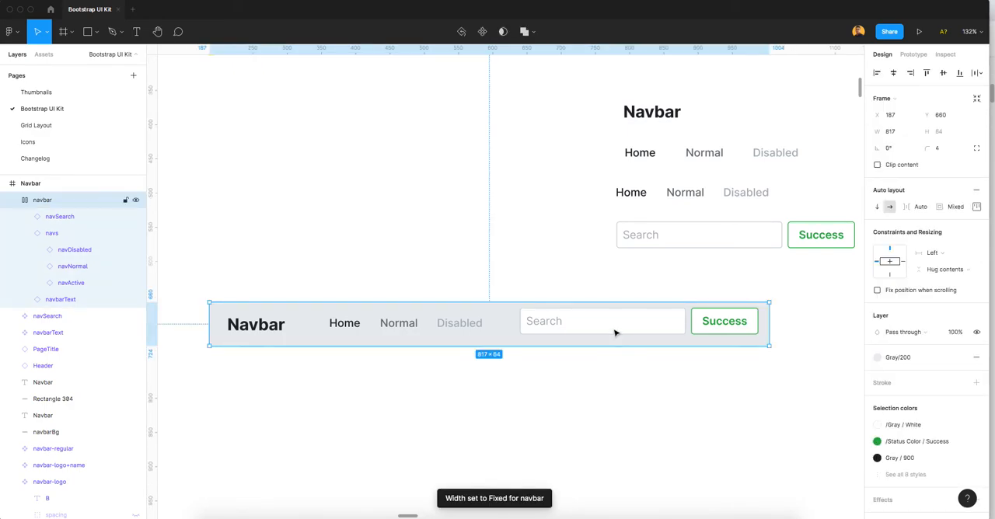
# Step: Check the navbar frame's distribution setting and widen the frame to about 891 px
pyautogui.scroll(-2, 549, 323)
pyautogui.moveTo(742, 321)
pyautogui.mouseDown()
pyautogui.moveTo(822, 321)
pyautogui.moveTo(742, 322)
pyautogui.mouseUp()
pyautogui.click(977, 206)
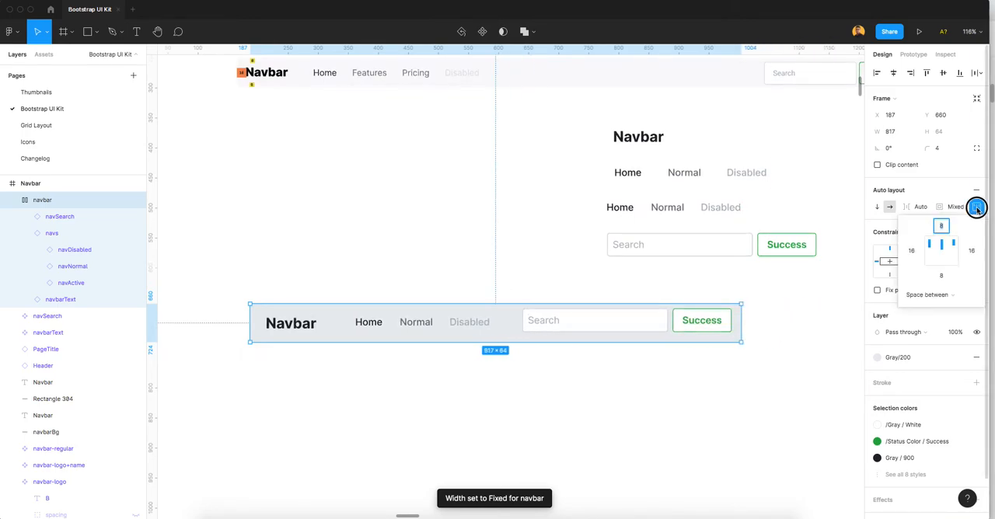
pyautogui.click(935, 297)
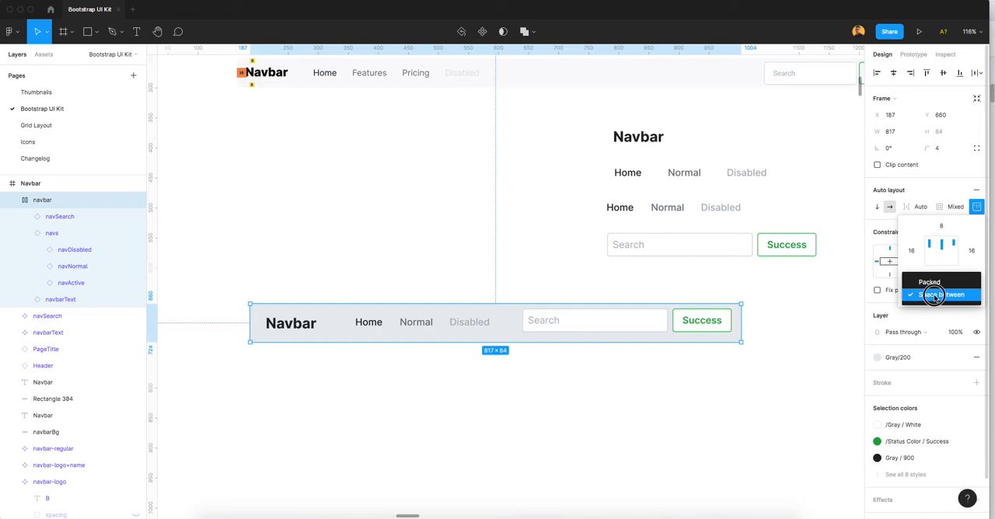
pyautogui.click(936, 297)
pyautogui.press('Escape')
pyautogui.moveTo(742, 322); pyautogui.dragTo(787, 331)
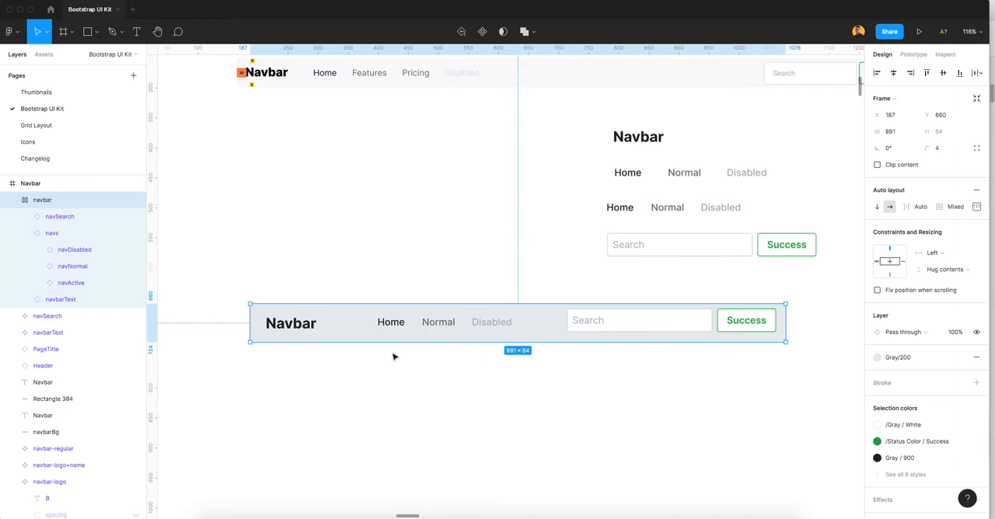
# Step: Check the navbar's auto layout distribution and compare the heights of its brand text, nav links and search instances
pyautogui.click(258, 249)
pyautogui.click(488, 326)
pyautogui.click(921, 208)
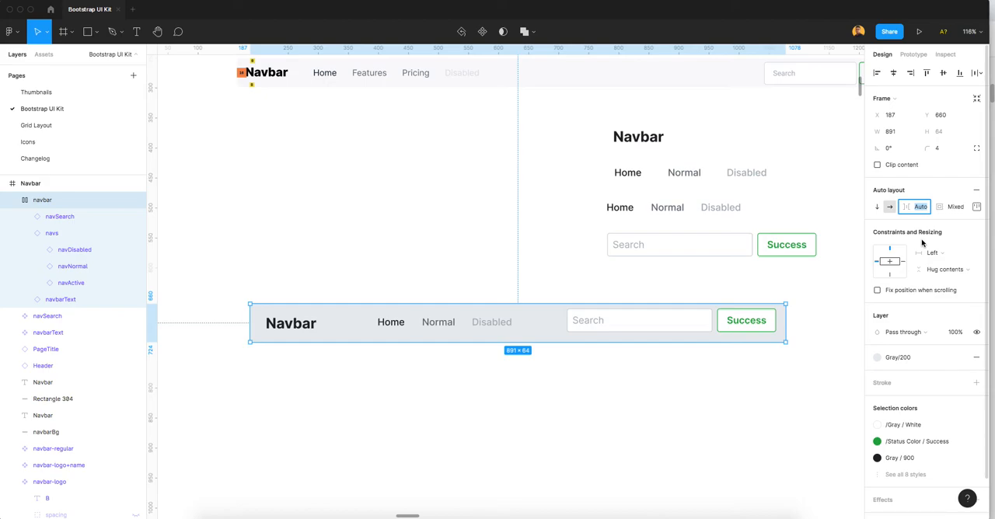
pyautogui.click(976, 206)
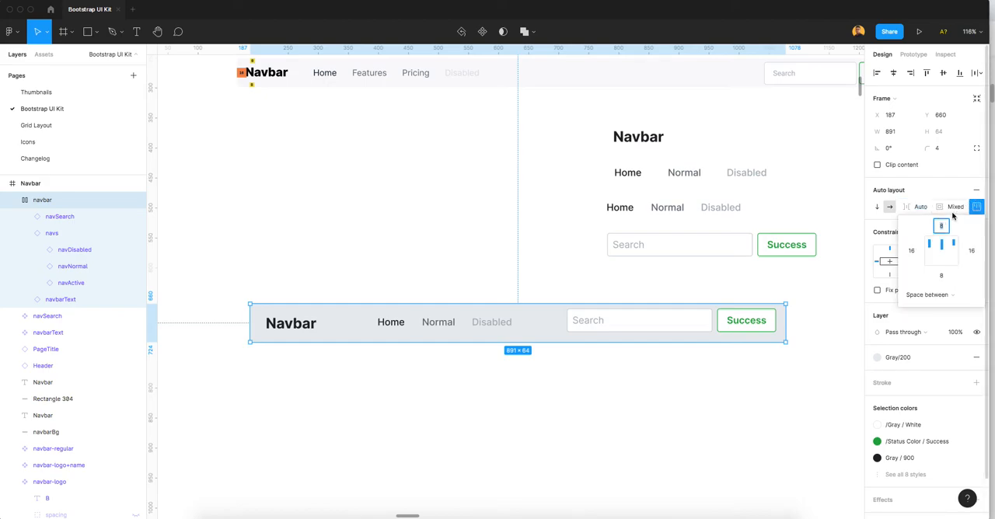
pyautogui.click(940, 295)
pyautogui.click(939, 295)
pyautogui.click(660, 391)
pyautogui.click(442, 326)
pyautogui.click(451, 324)
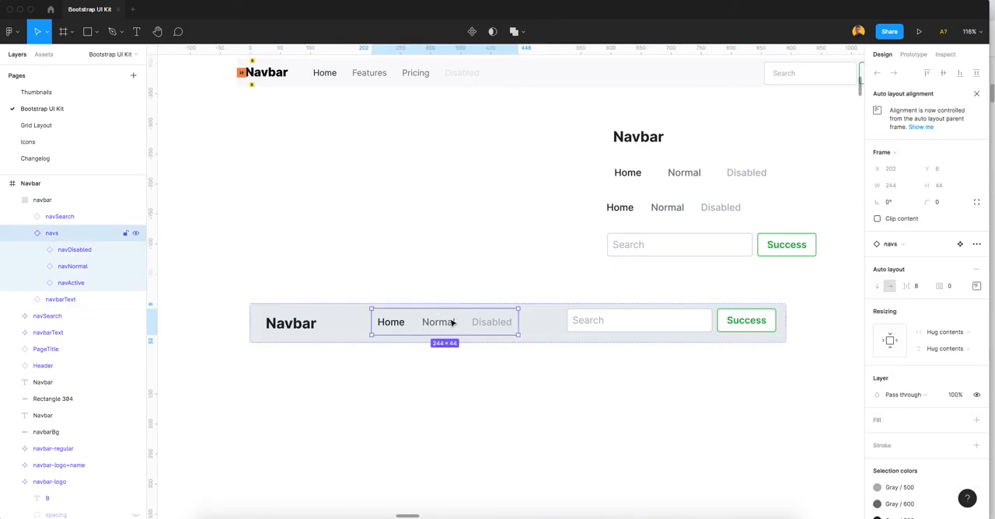
pyautogui.click(292, 325)
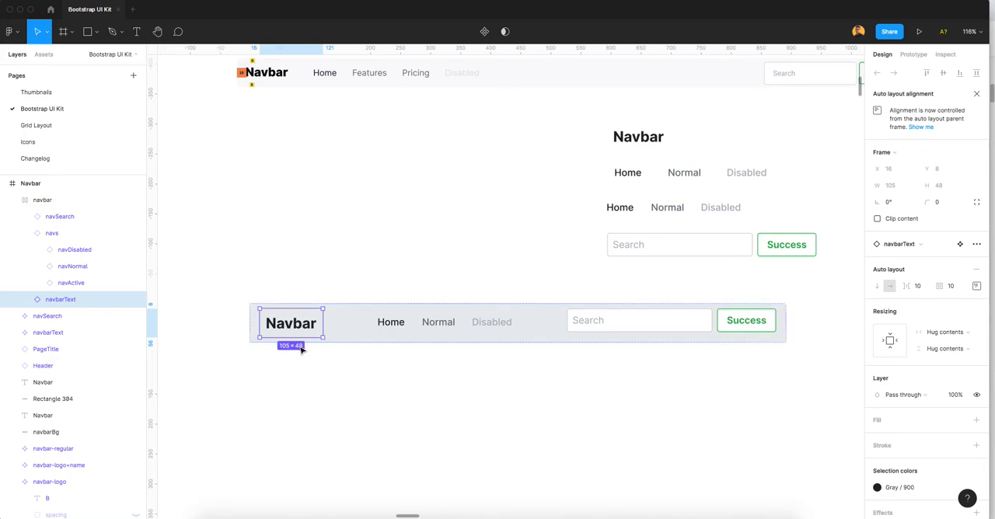
pyautogui.click(416, 329)
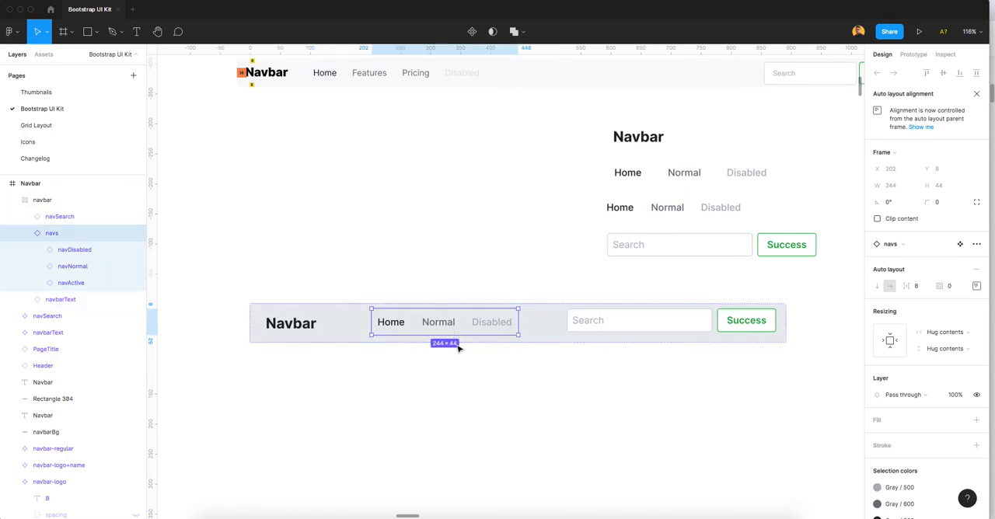
pyautogui.click(609, 322)
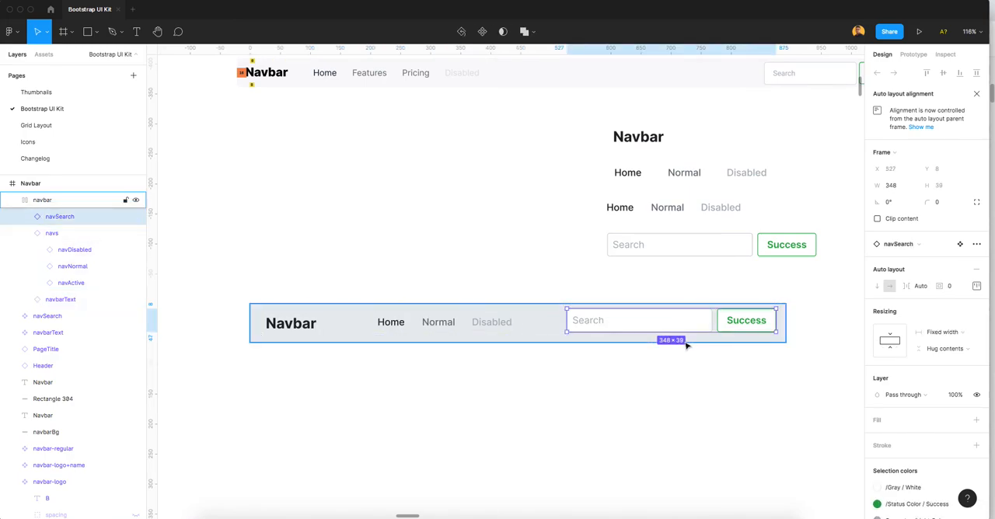
# Step: Set the top and bottom padding of the navbarText instance inside the navbar to 8
pyautogui.click(296, 331)
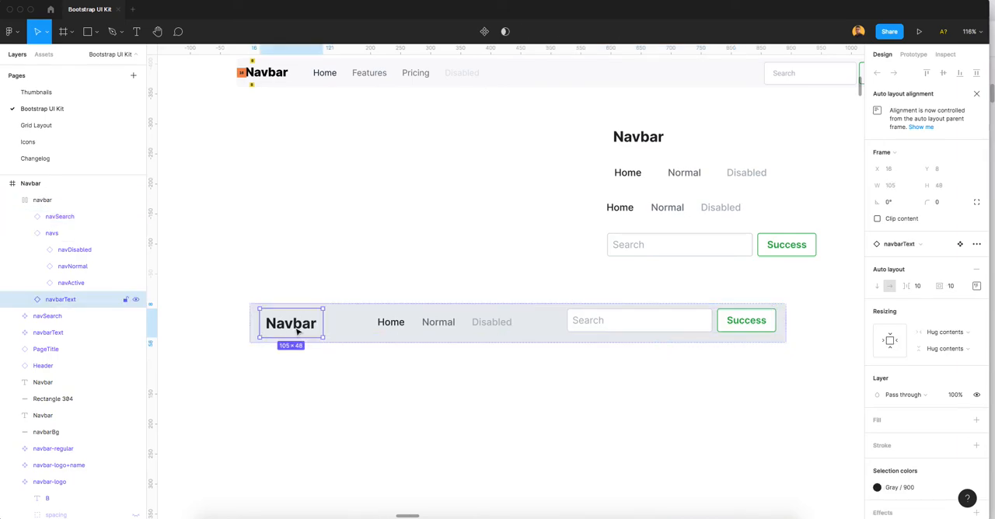
pyautogui.click(976, 287)
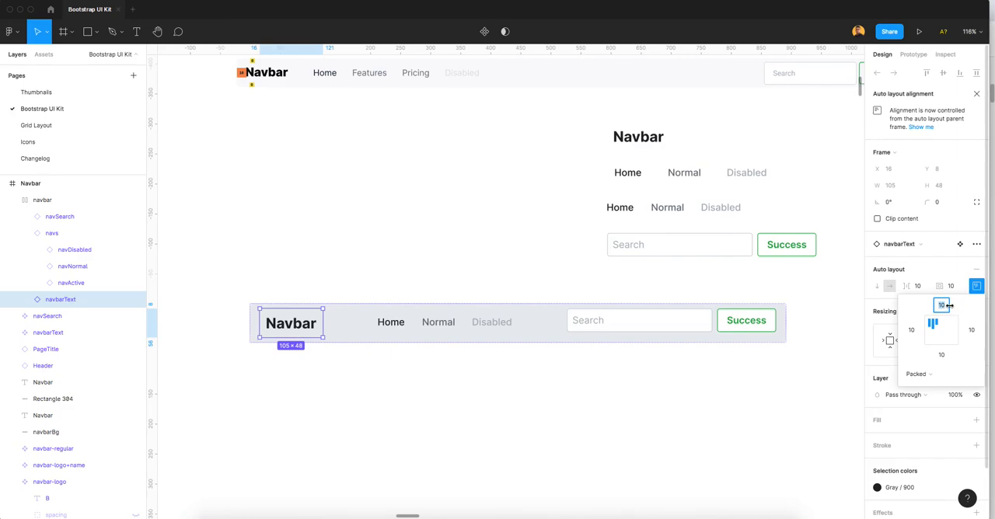
pyautogui.write('8')
pyautogui.press('Tab')
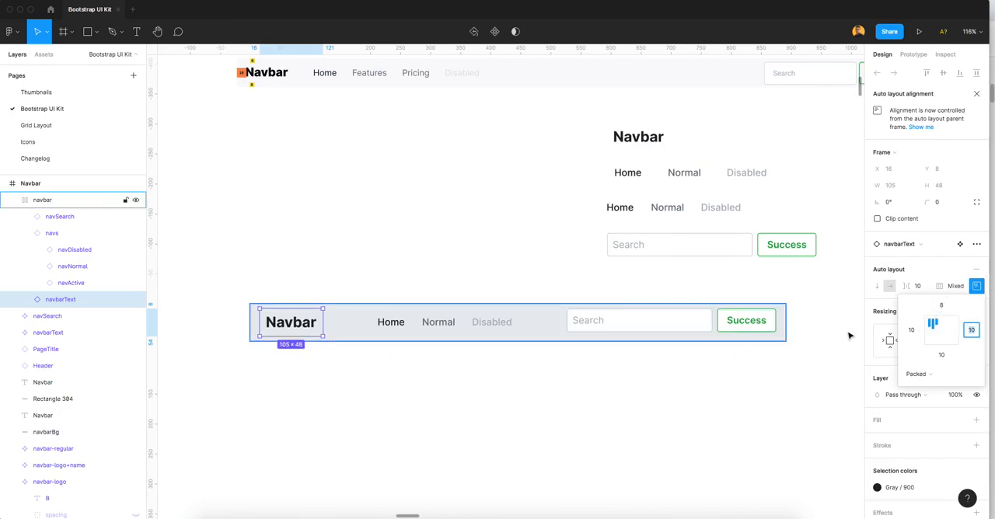
pyautogui.click(942, 355)
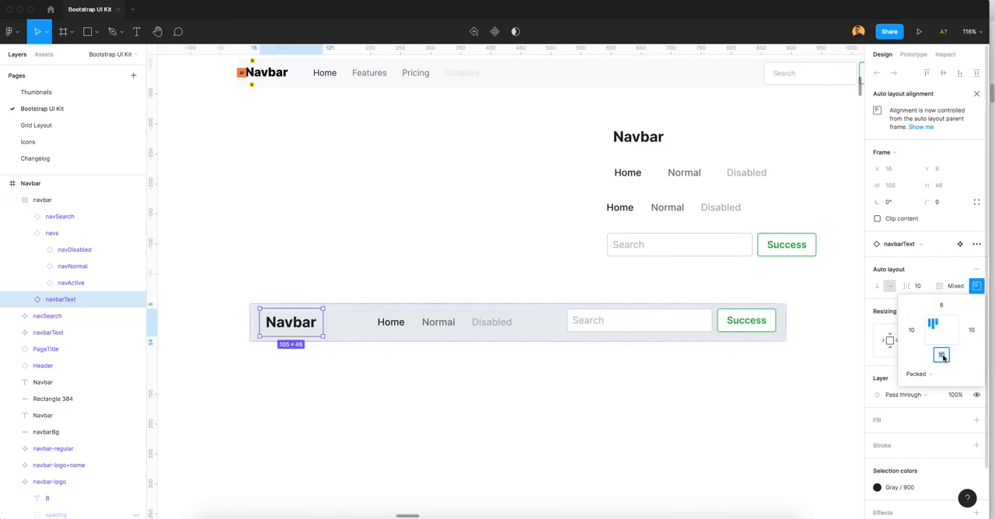
pyautogui.write('8')
pyautogui.press('Tab')
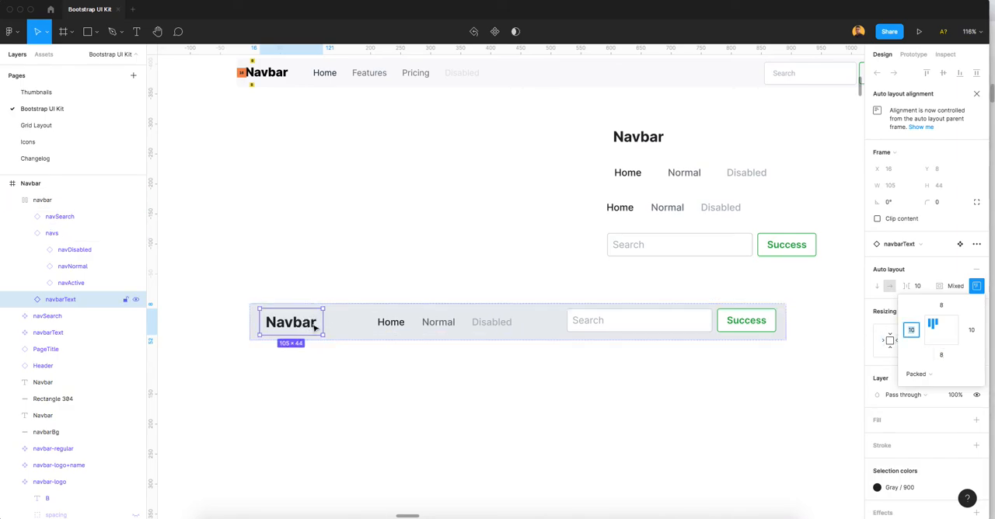
# Step: Set the vertical resizing of the navSearch instance inside the navbar to Fill container
pyautogui.click(452, 334)
pyautogui.click(651, 323)
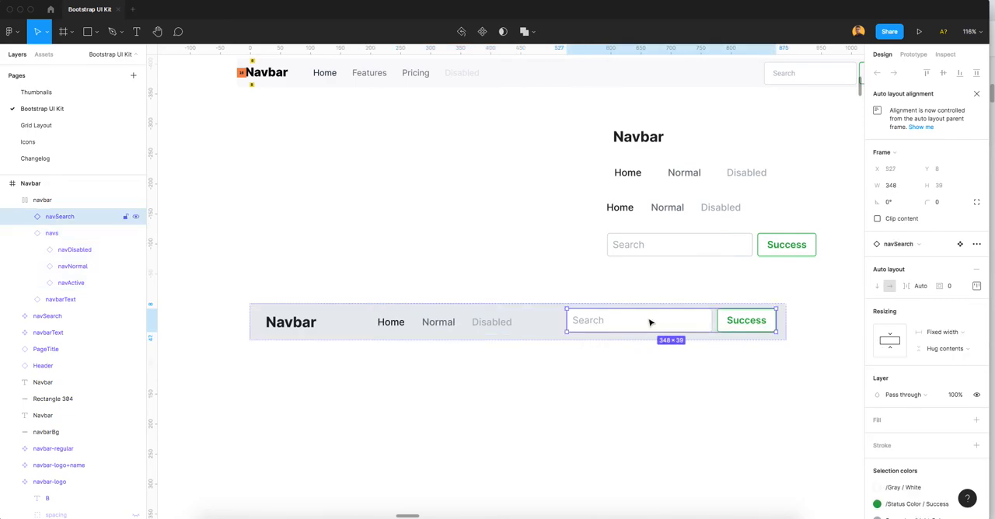
pyautogui.scroll(10, 764, 330)
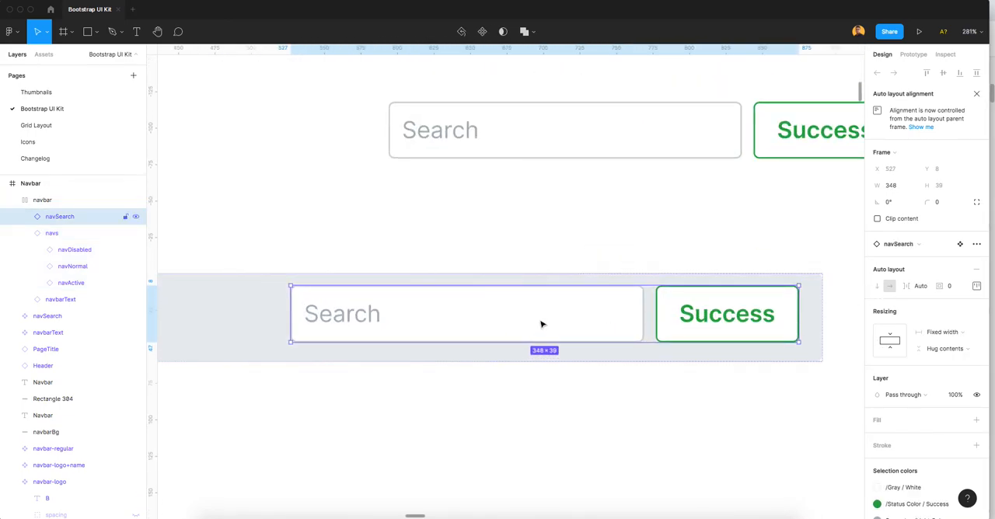
pyautogui.click(952, 336)
pyautogui.click(953, 334)
pyautogui.click(953, 349)
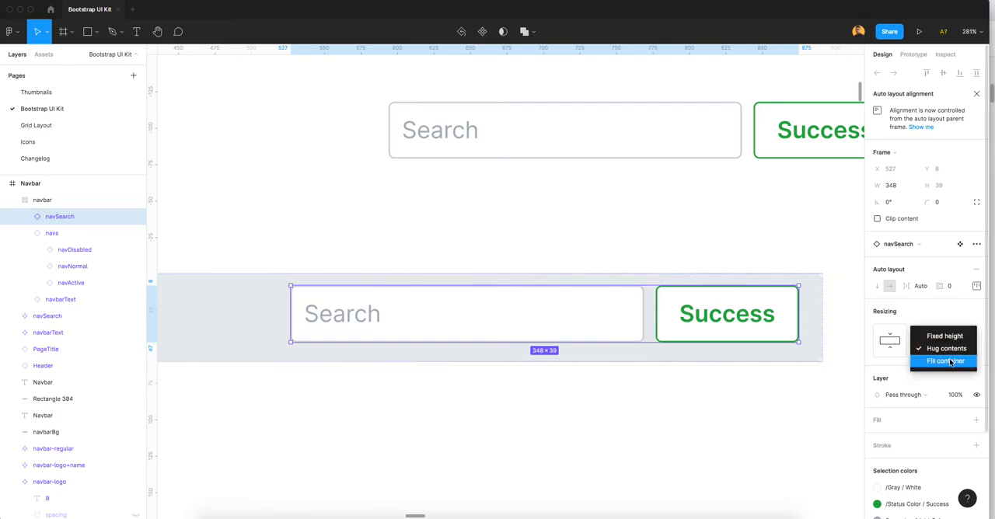
pyautogui.click(950, 362)
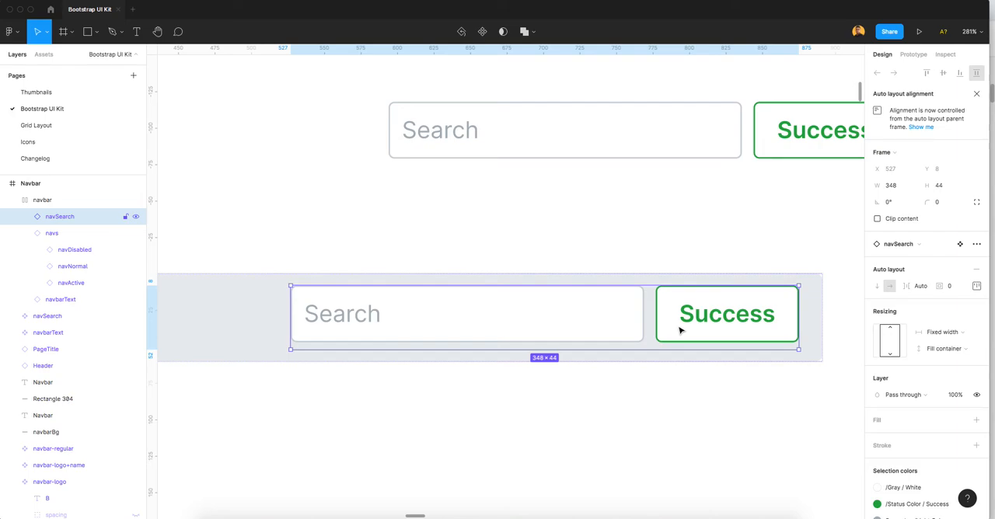
# Step: Examine the navSearch instance's auto layout distribution and its nested success button and search input
pyautogui.scroll(3, 653, 317)
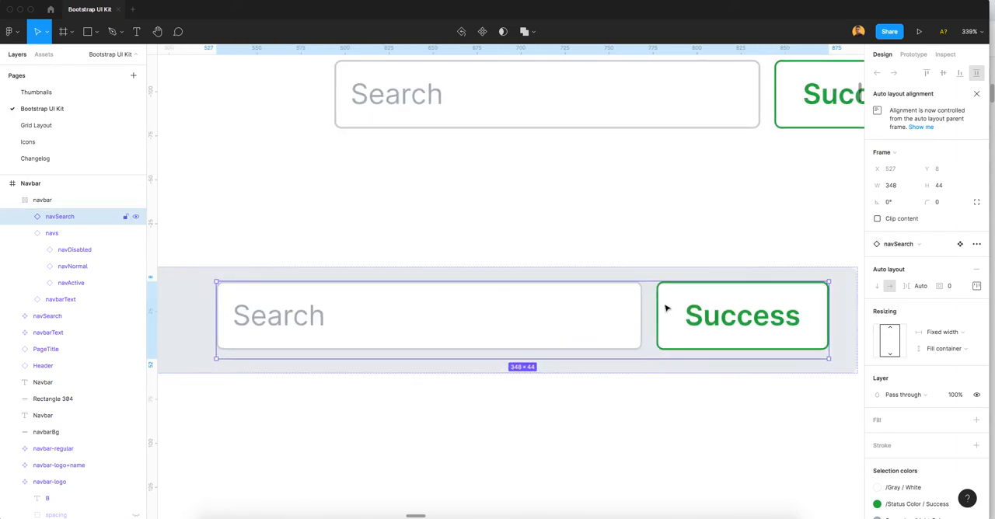
pyautogui.scroll(2, 673, 349)
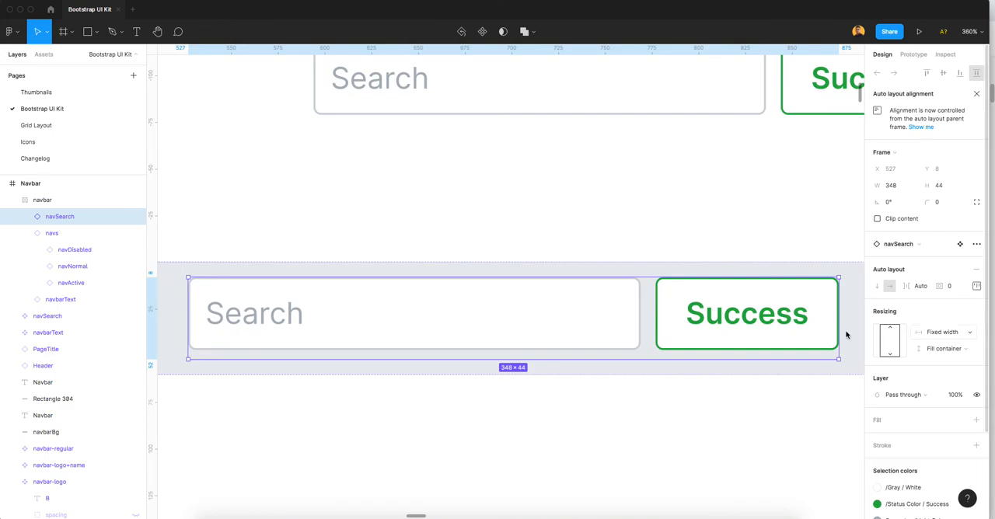
pyautogui.click(977, 287)
pyautogui.click(977, 287)
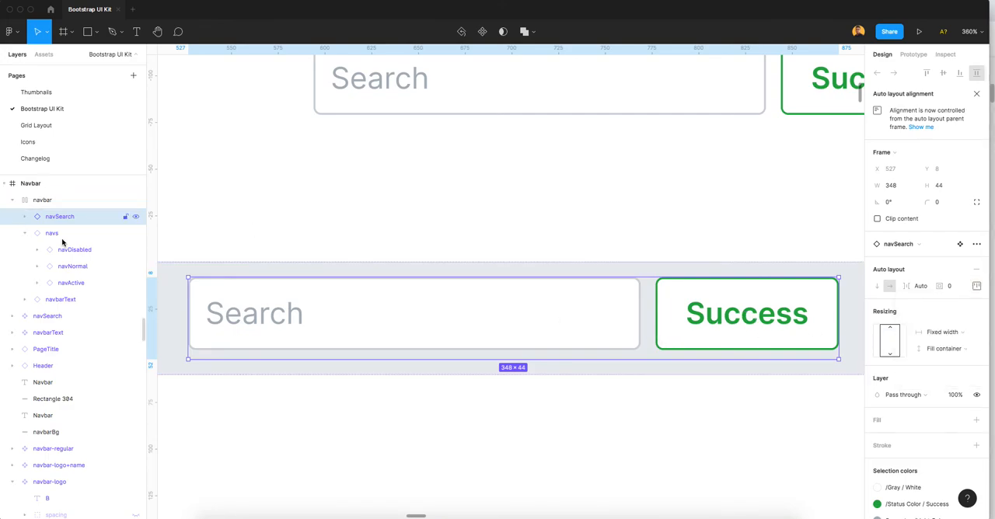
pyautogui.click(24, 217)
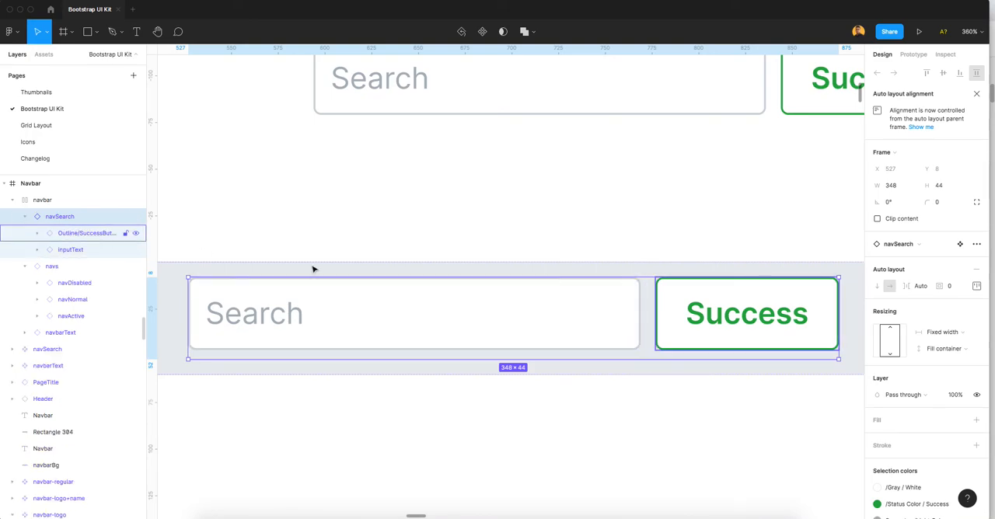
pyautogui.click(976, 286)
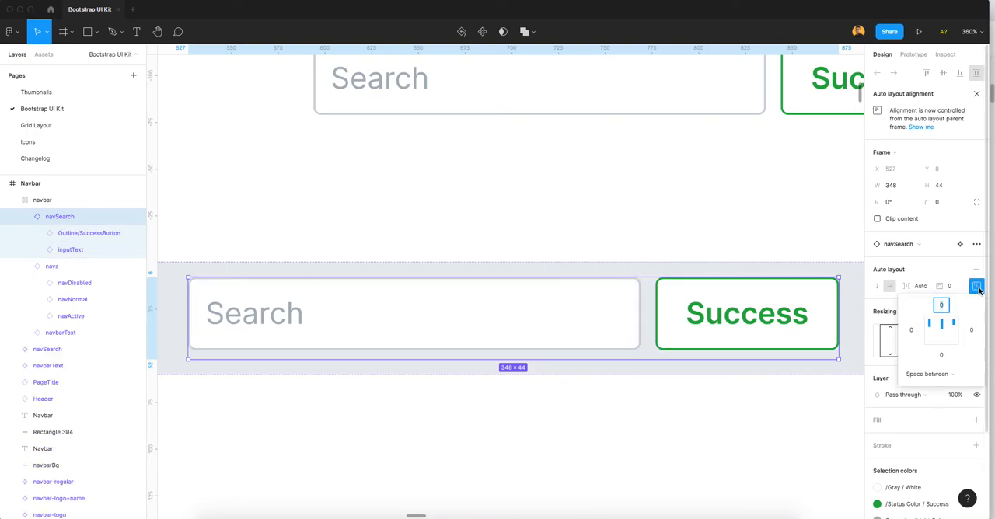
pyautogui.click(937, 376)
pyautogui.click(937, 374)
pyautogui.click(747, 341)
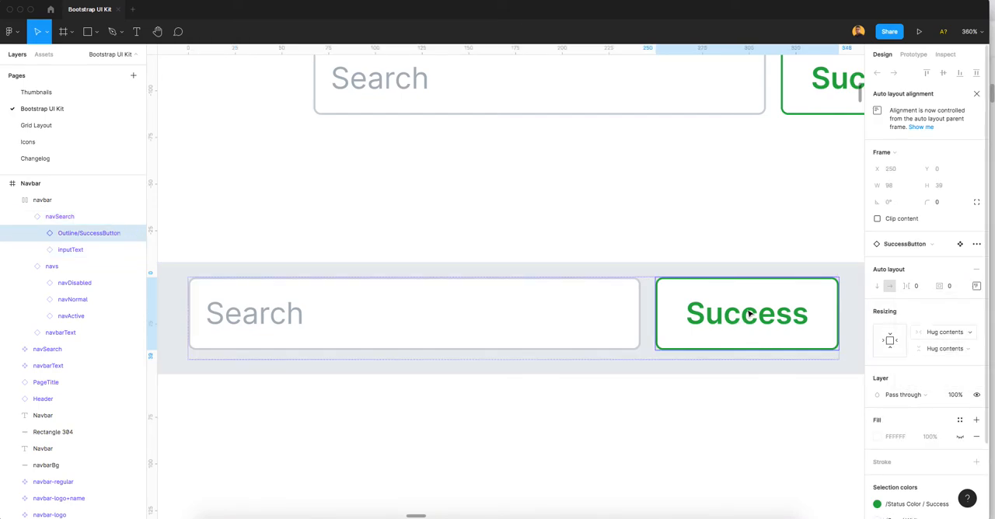
pyautogui.keyDown('shift'); pyautogui.click(477, 342); pyautogui.keyUp('shift')
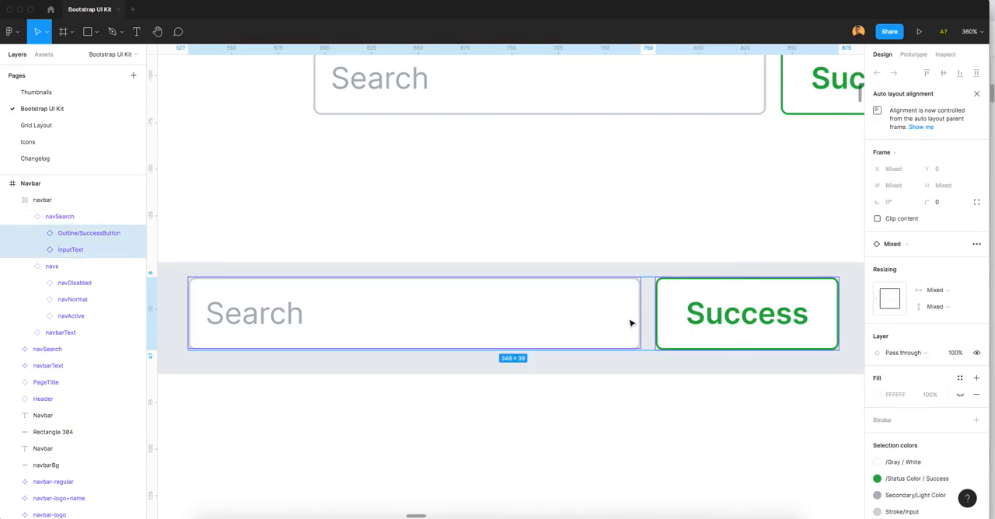
# Step: Set the auto layout distribution of the Outline/SecondaryButton nested in the navbar's success button to Space between
pyautogui.doubleClick(707, 312)
pyautogui.click(977, 303)
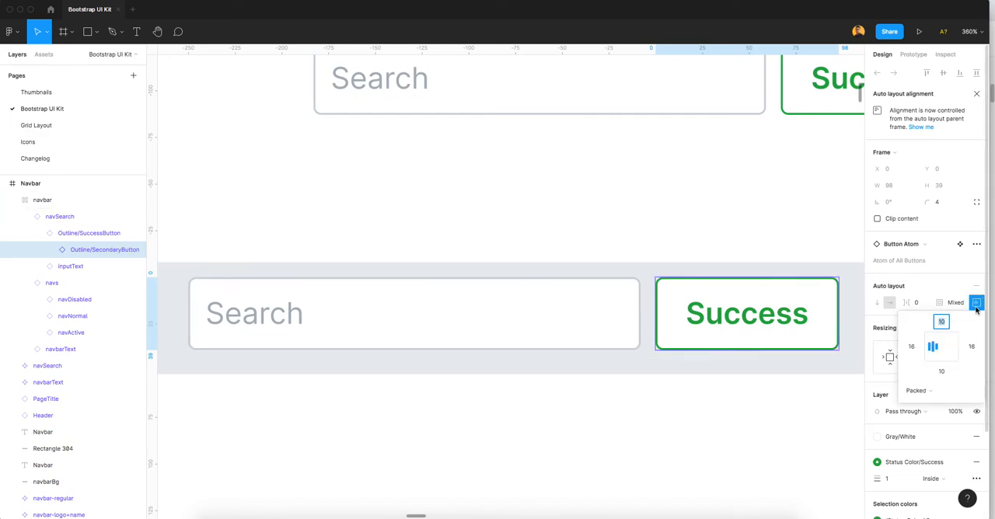
pyautogui.click(927, 391)
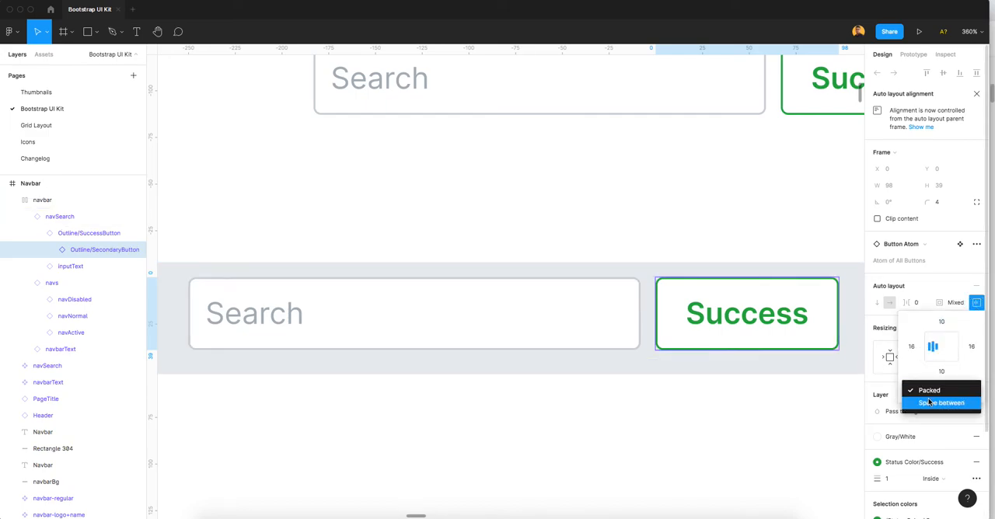
pyautogui.click(937, 403)
pyautogui.press('Escape')
pyautogui.scroll(-5, 616, 305)
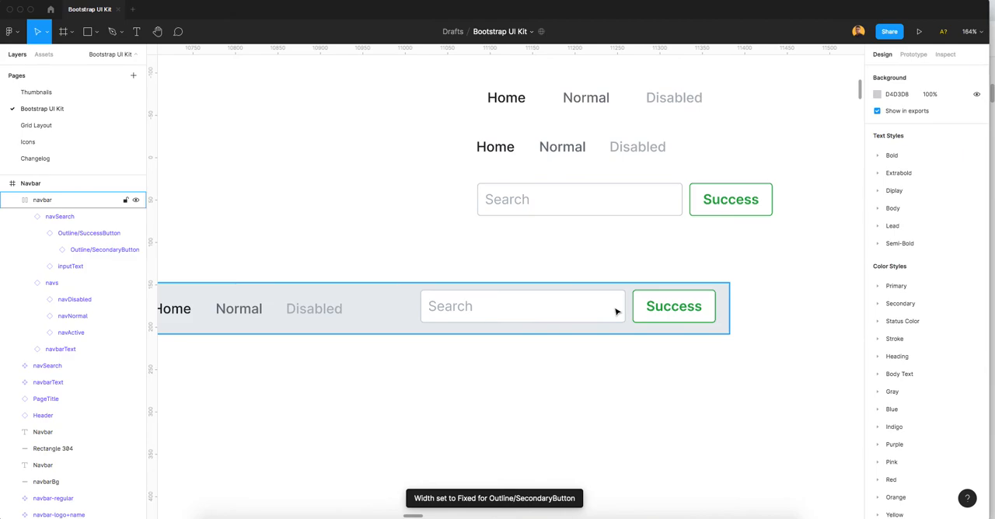
# Step: Check the distribution option in the navbar's navSearch instance, keeping Space between
pyautogui.doubleClick(617, 311)
pyautogui.click(977, 286)
pyautogui.click(927, 375)
pyautogui.click(927, 377)
pyautogui.click(927, 377)
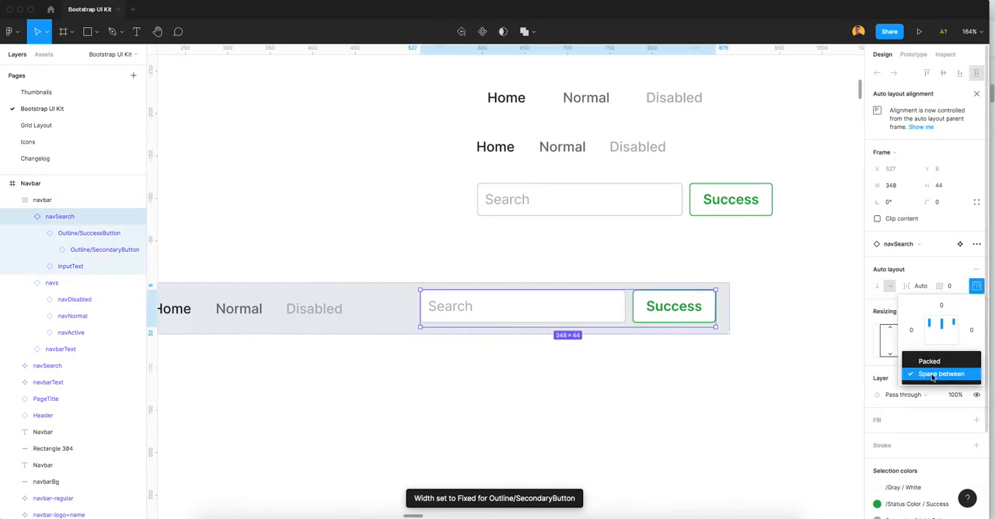
pyautogui.click(927, 374)
pyautogui.click(723, 391)
pyautogui.doubleClick(689, 317)
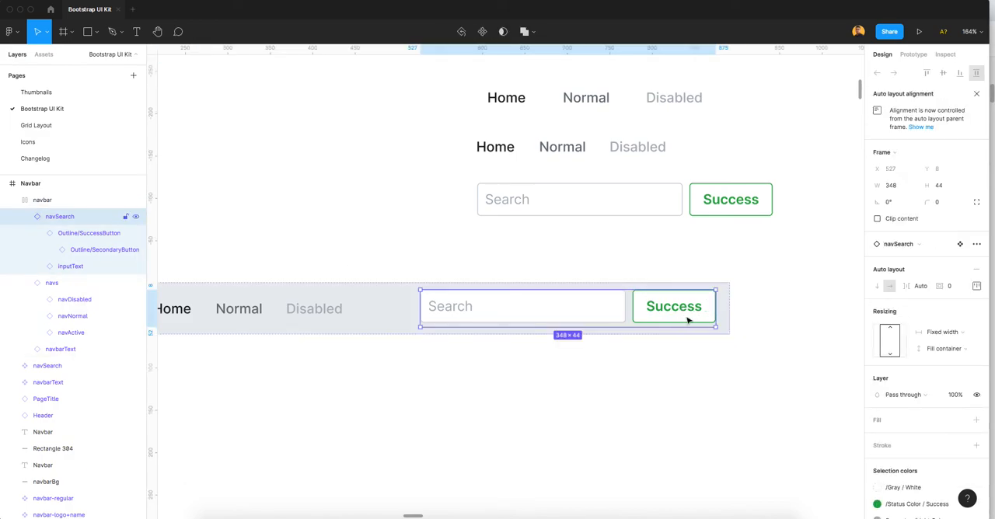
# Step: Try to set the navSearch instance's horizontal resizing to Fill container
pyautogui.scroll(-2, 724, 324)
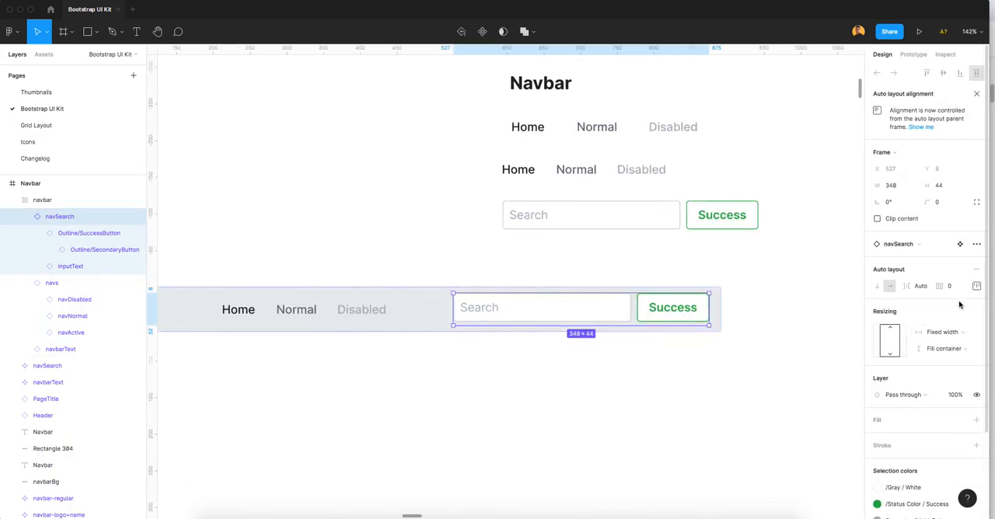
pyautogui.click(946, 333)
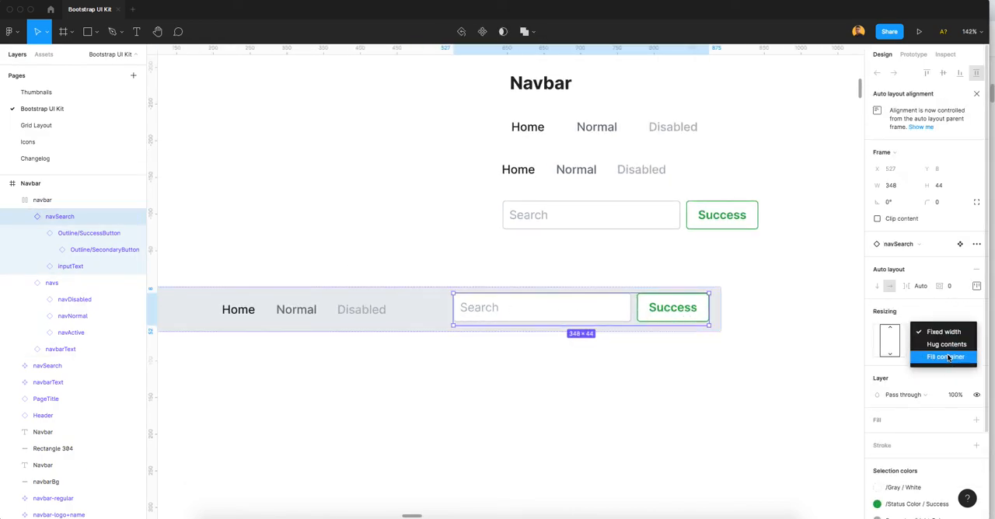
pyautogui.click(946, 356)
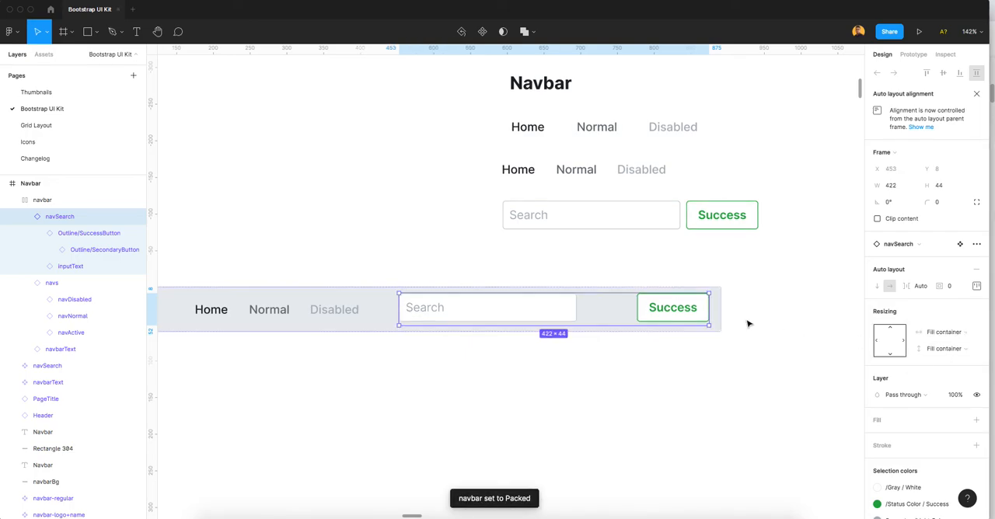
# Step: Examine the success button, the navSearch and navs instances, and the navbar frame's auto layout alignment and distribution
pyautogui.click(651, 309)
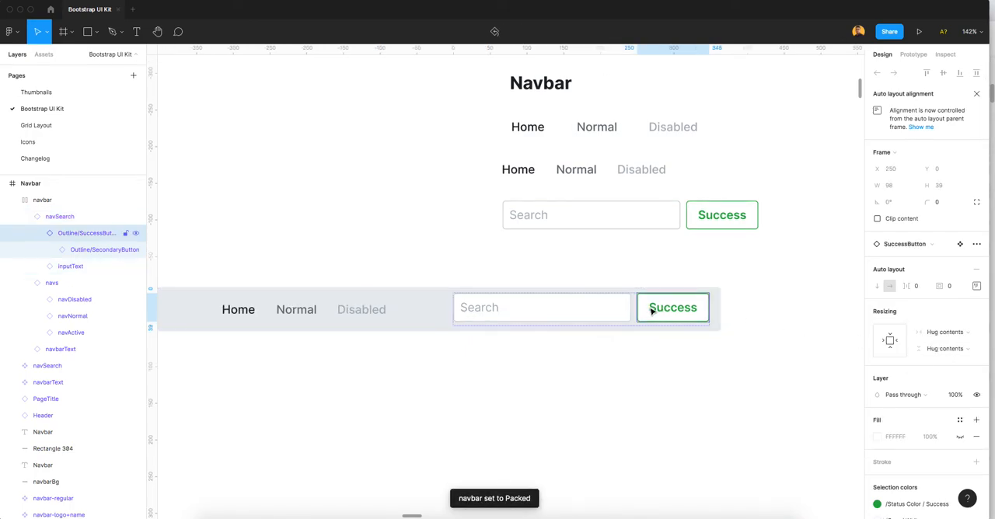
pyautogui.keyDown('shift'); pyautogui.click(580, 310); pyautogui.keyUp('shift')
pyautogui.click(37, 234)
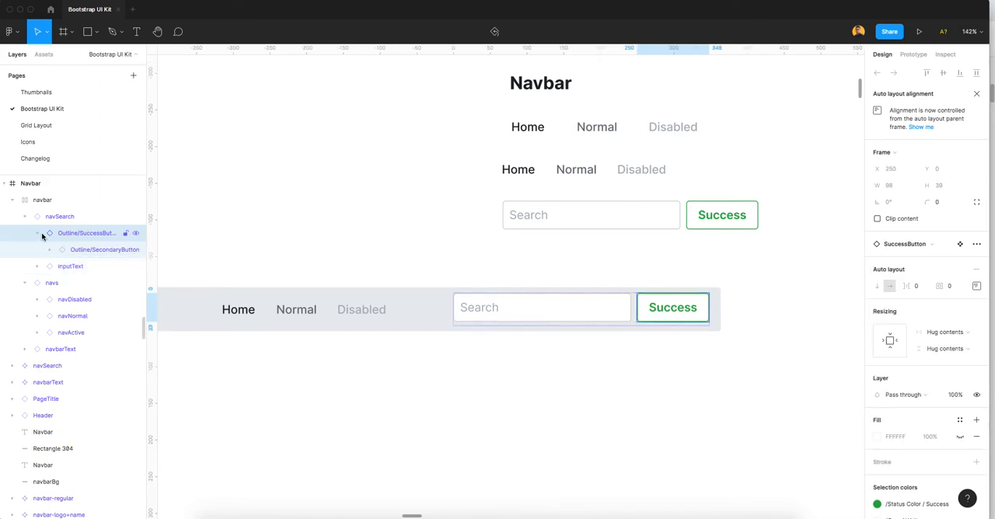
pyautogui.click(62, 218)
pyautogui.click(977, 287)
pyautogui.click(394, 301)
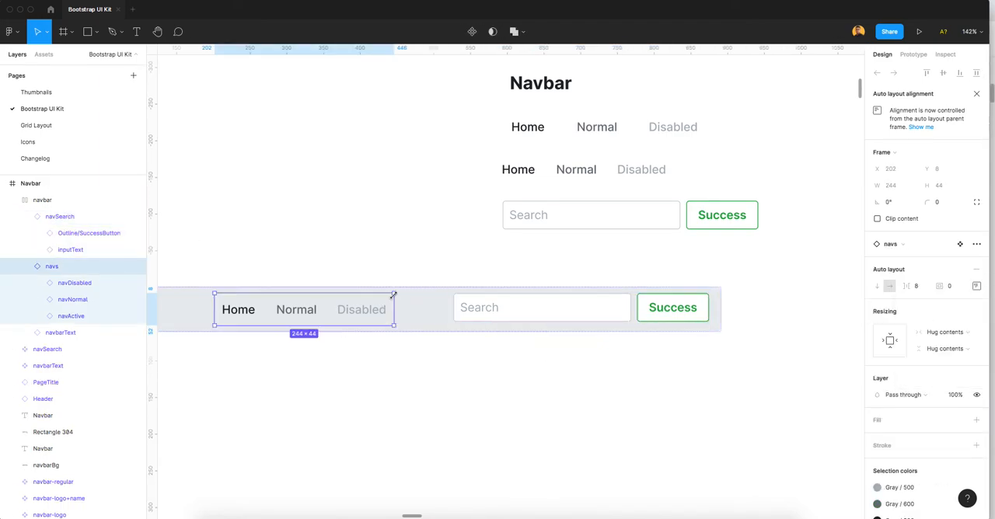
pyautogui.click(483, 273)
pyautogui.click(536, 291)
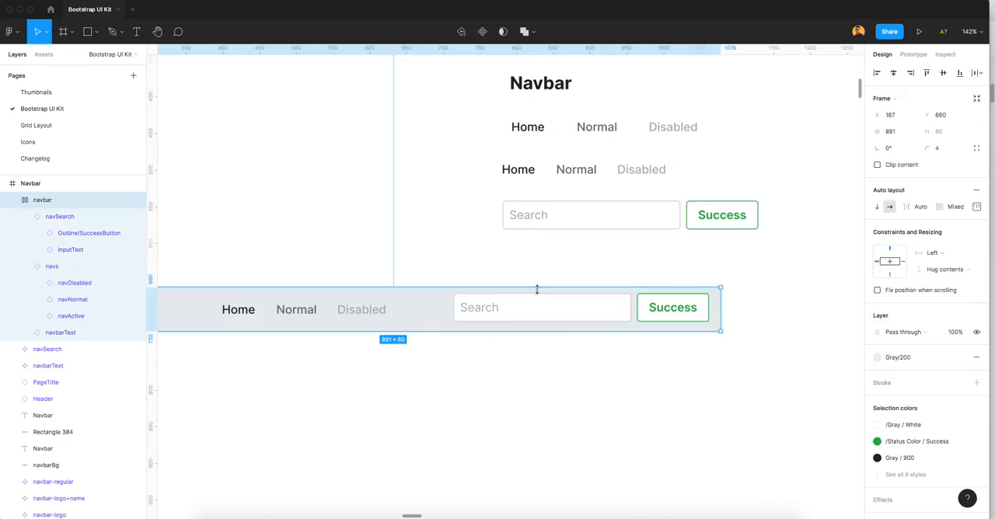
pyautogui.click(978, 206)
pyautogui.click(939, 294)
pyautogui.click(940, 295)
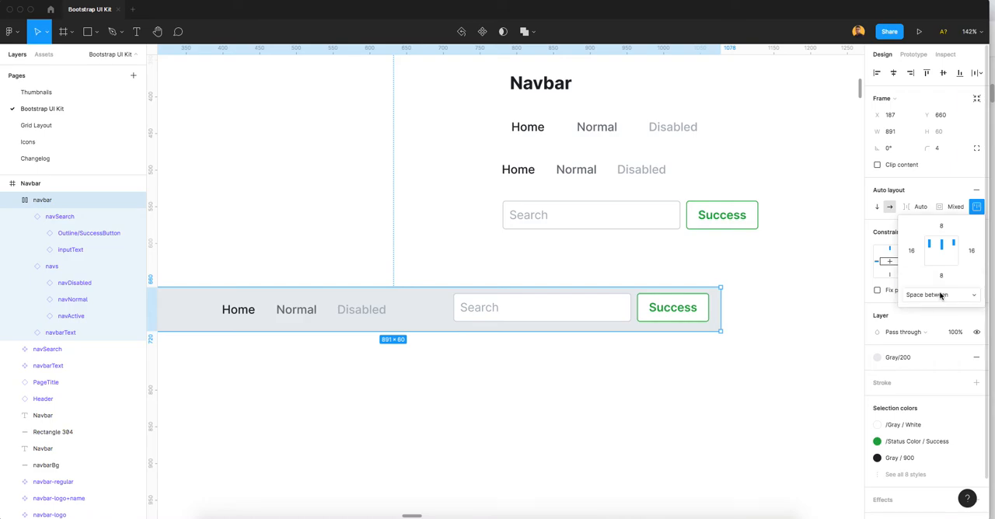
# Step: Align the search input and Success button vertically to the middle in the navbar's navSearch auto layout
pyautogui.click(681, 310)
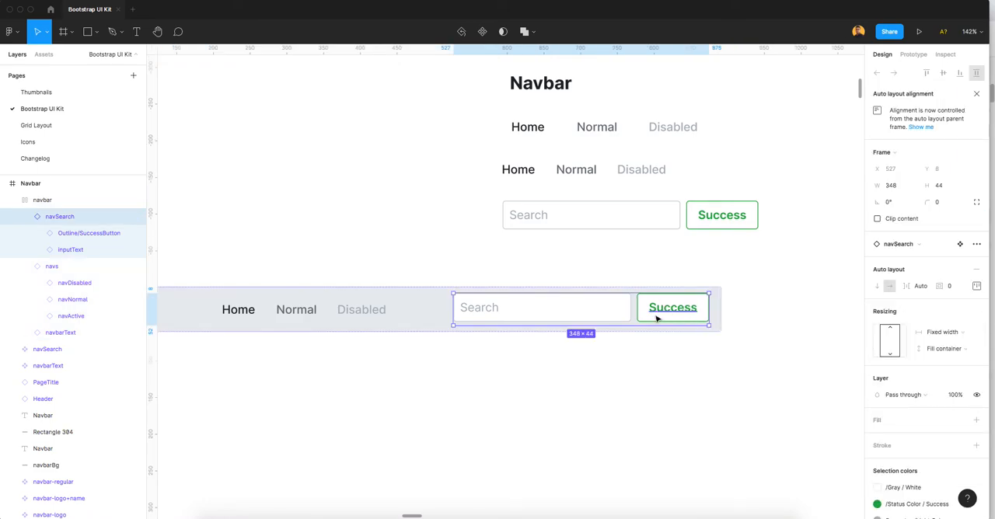
pyautogui.scroll(2, 657, 318)
pyautogui.scroll(1, 658, 318)
pyautogui.click(978, 286)
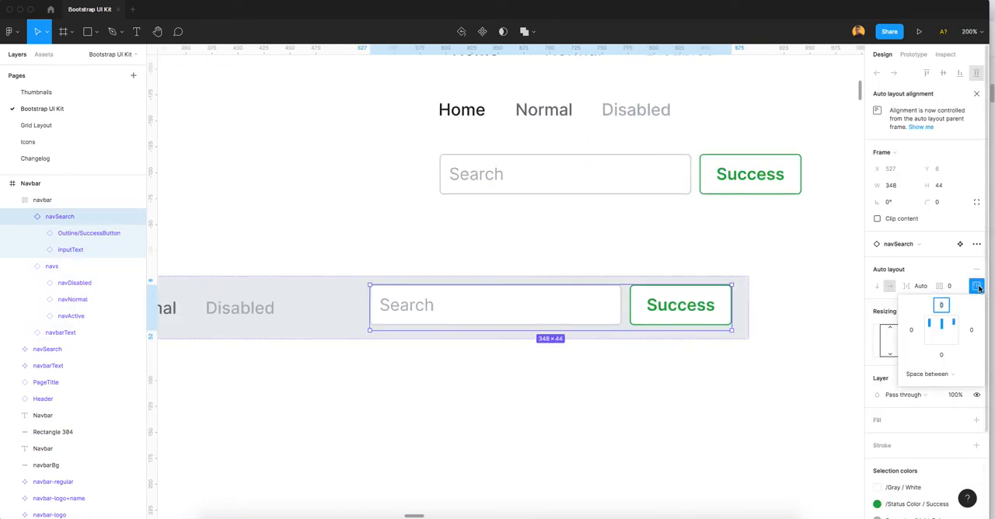
pyautogui.click(944, 336)
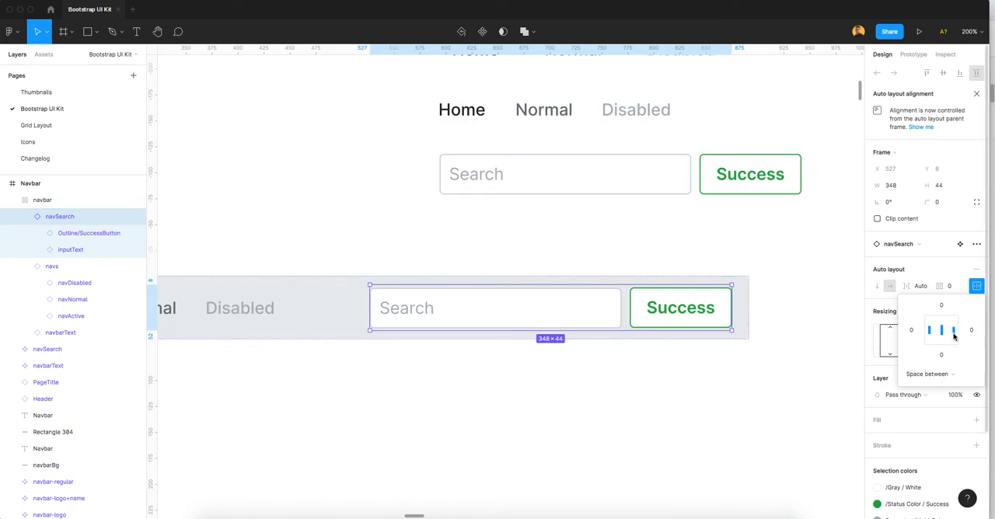
pyautogui.click(615, 398)
# Step: Check the vertical alignment of the search instance and the other items across the whole navbar
pyautogui.click(661, 323)
pyautogui.scroll(-2, 660, 321)
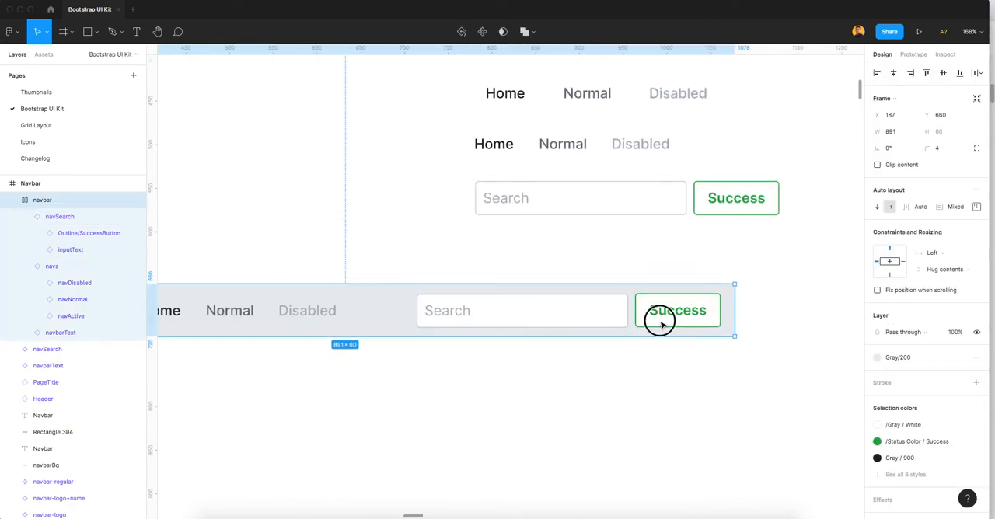
pyautogui.click(661, 322)
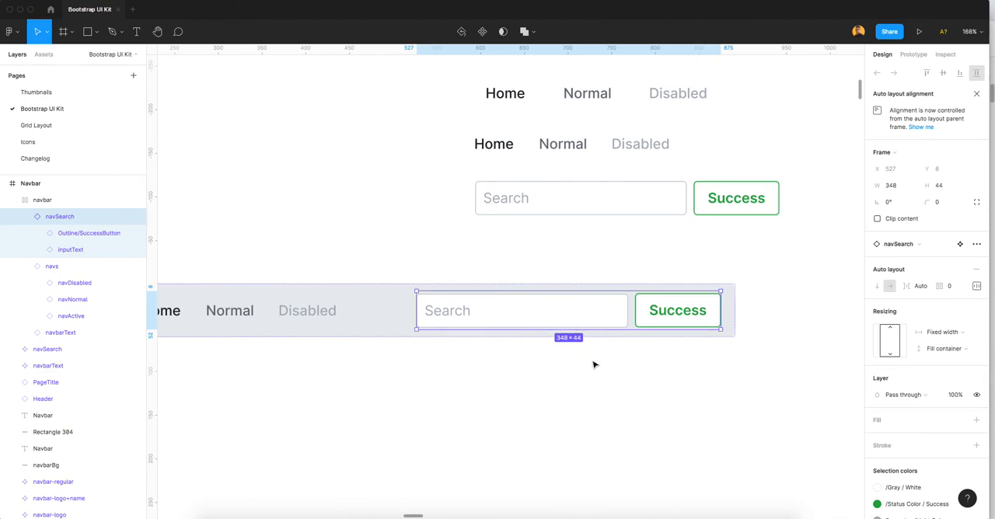
pyautogui.click(662, 360)
pyautogui.scroll(-5, 662, 360)
pyautogui.click(584, 337)
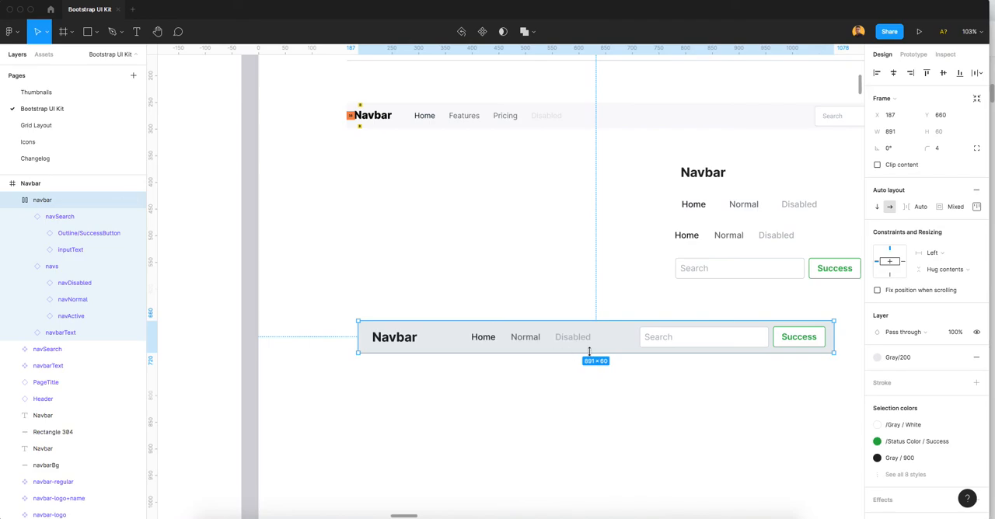
# Step: Widen the navbar frame to 1084
pyautogui.scroll(-2, 589, 351)
pyautogui.moveTo(733, 335); pyautogui.dragTo(820, 345)
pyautogui.click(811, 386)
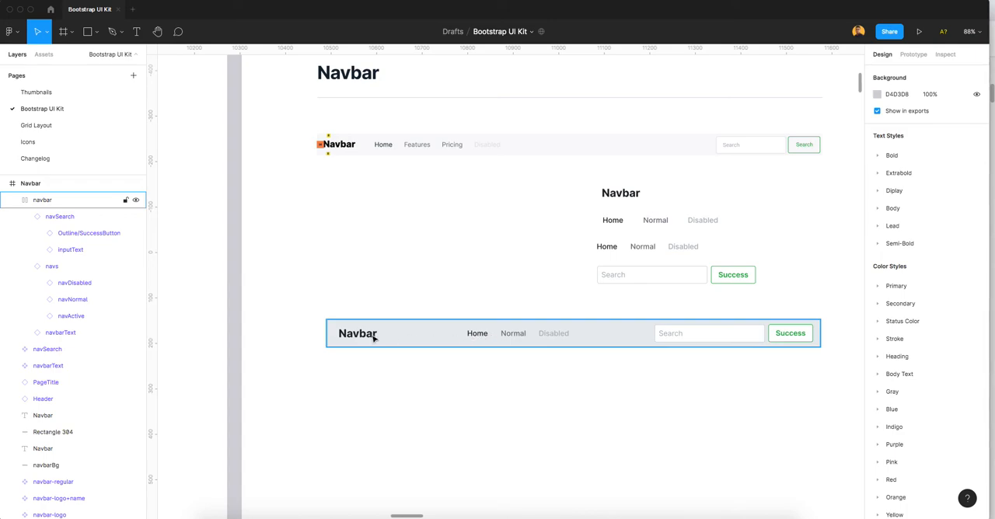
# Step: Wrap the navbar's navs and navbarText instances in their own horizontal auto layout with an item spacing of 24
pyautogui.click(401, 338)
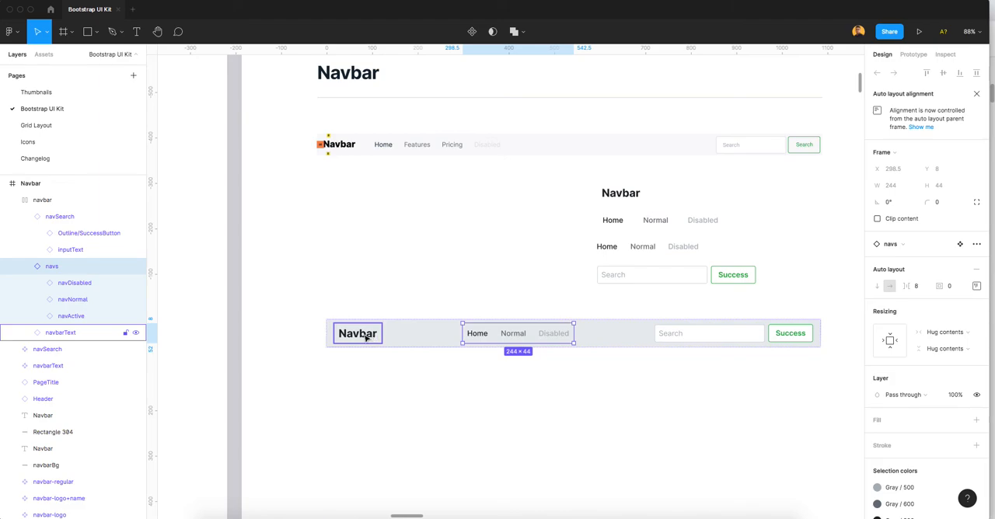
pyautogui.keyDown('shift'); pyautogui.click(366, 337); pyautogui.keyUp('shift')
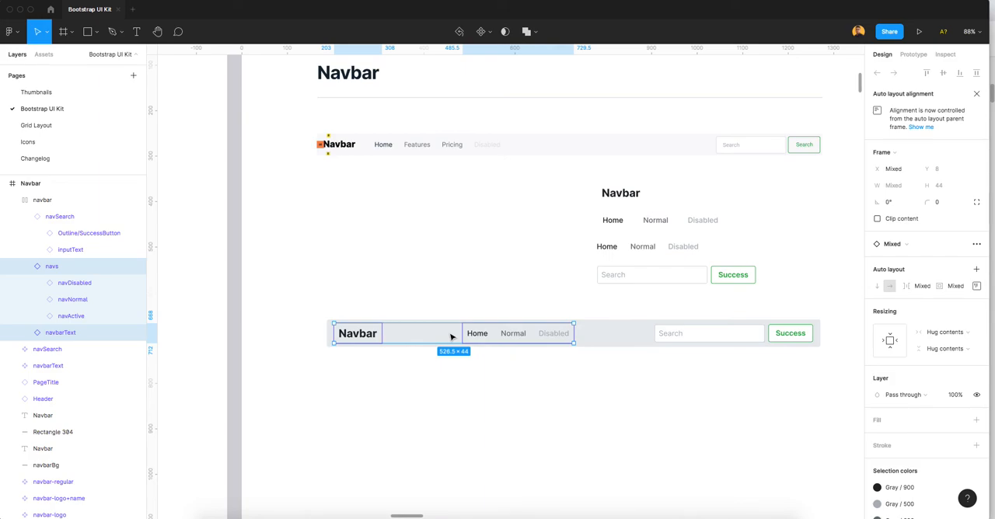
pyautogui.rightClick(451, 335)
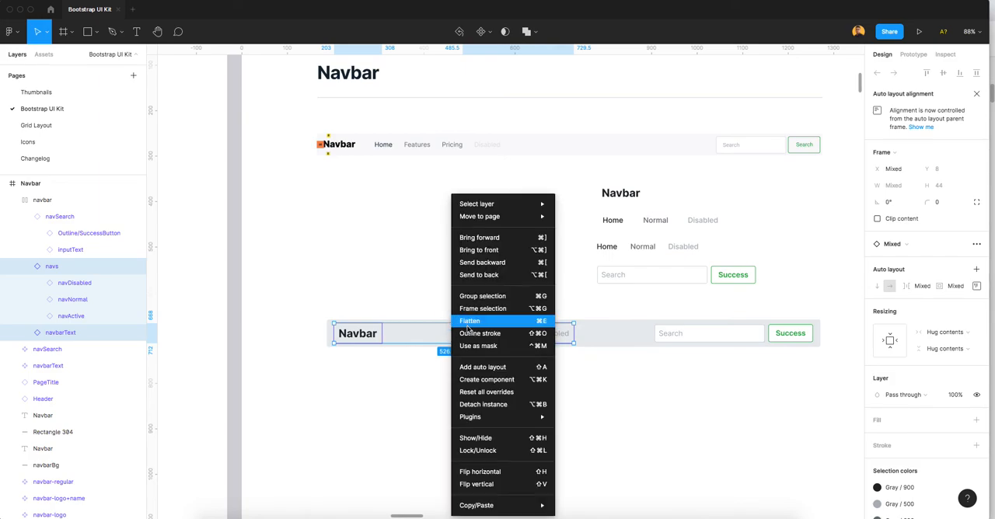
pyautogui.click(476, 367)
pyautogui.click(919, 262)
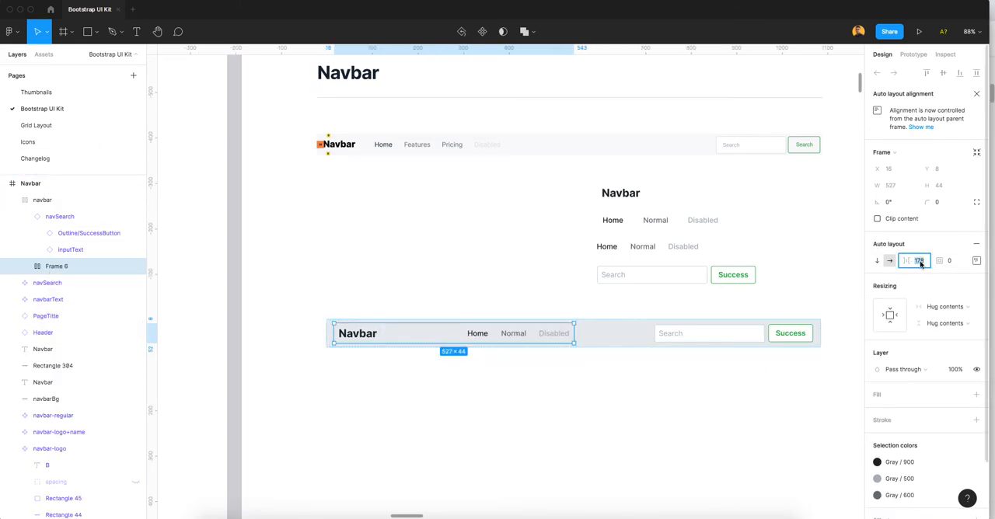
pyautogui.write('24')
pyautogui.press('Return')
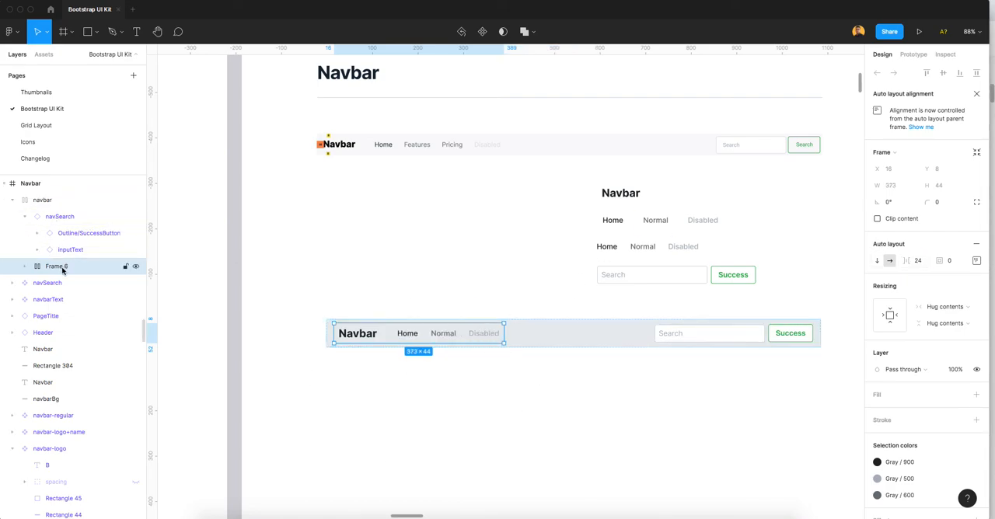
# Step: Try narrowing the navbar frame to a width of 810 to test how its contents respond
pyautogui.click(25, 217)
pyautogui.click(65, 218)
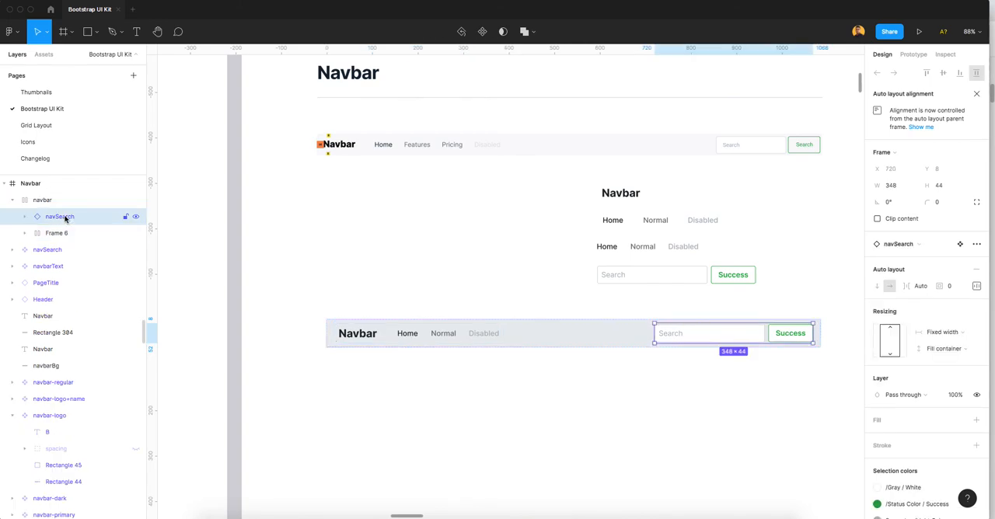
pyautogui.click(555, 345)
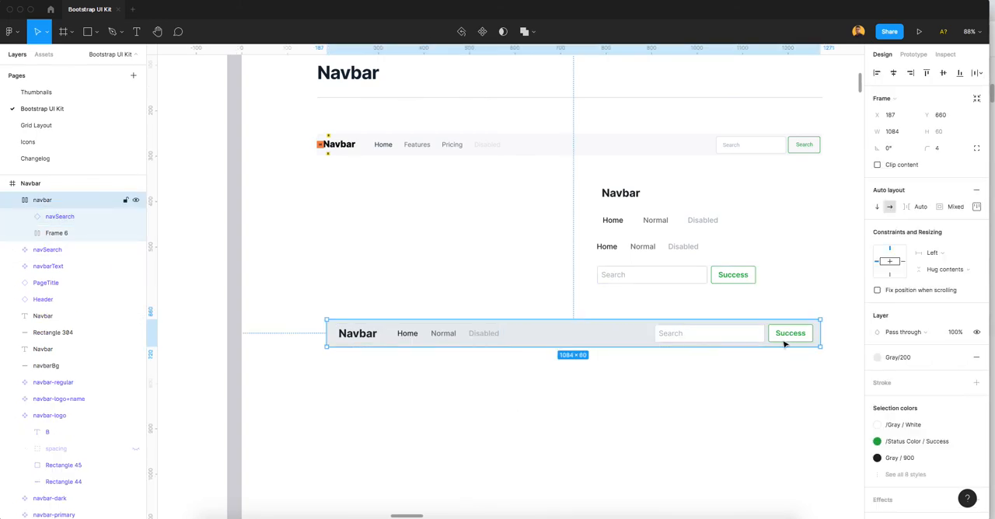
pyautogui.moveTo(820, 334); pyautogui.dragTo(696, 334)
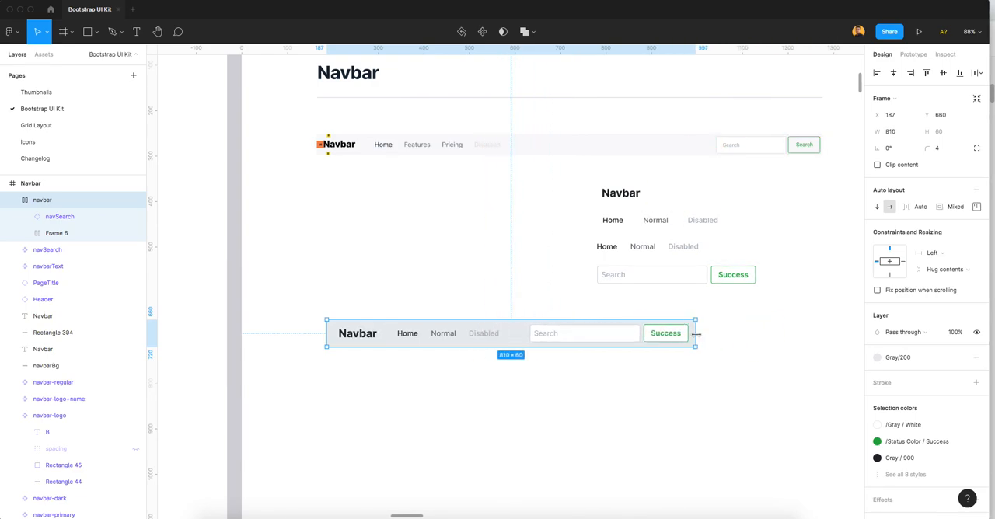
pyautogui.press('super+z')
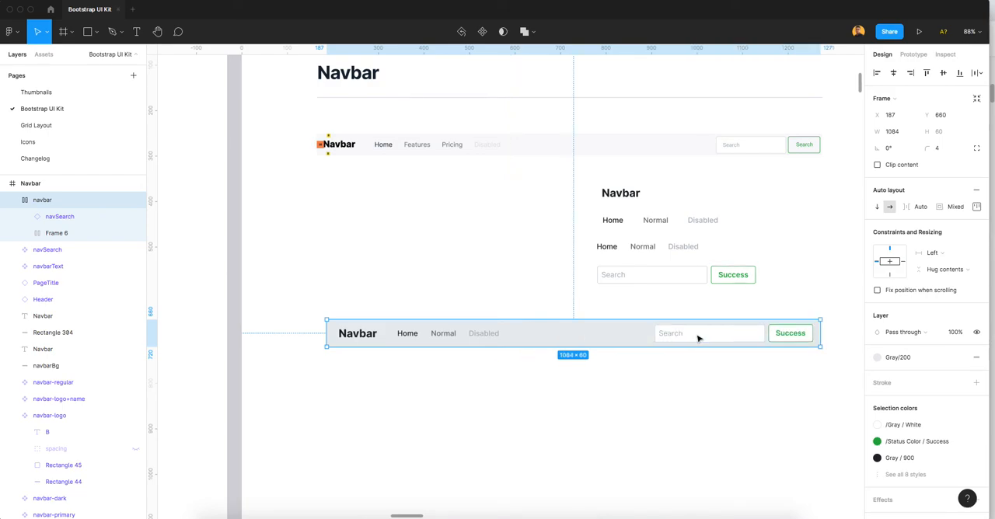
# Step: Move the navbar frame slightly up to X 186, Y 639
pyautogui.click(719, 357)
pyautogui.click(694, 344)
pyautogui.moveTo(587, 341); pyautogui.dragTo(587, 332)
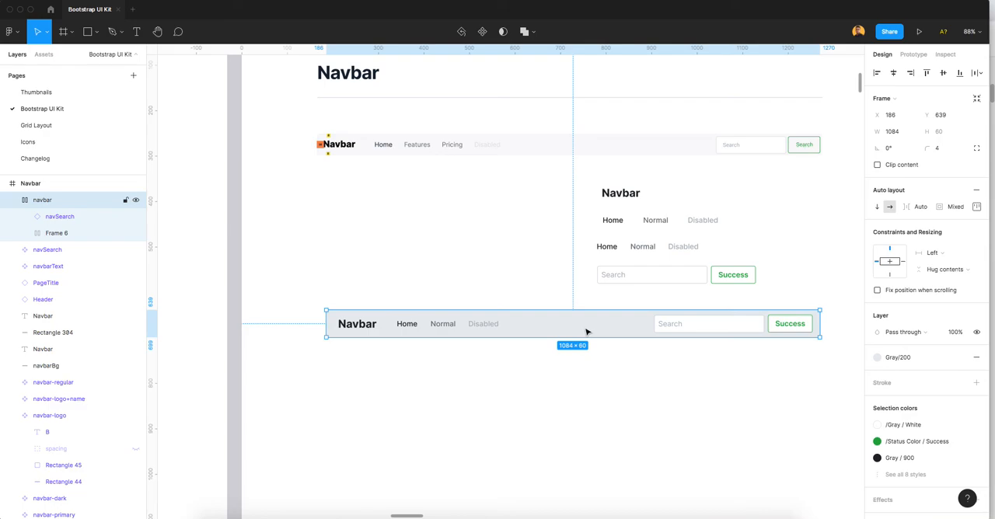
# Step: Rename the nested frame holding the brand text and nav links as nav
pyautogui.doubleClick(53, 235)
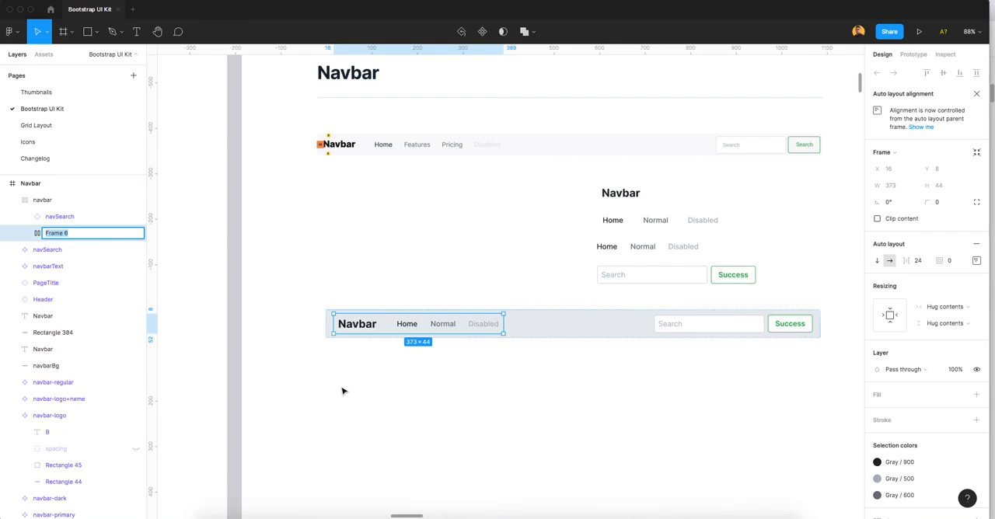
pyautogui.write('Nav')
pyautogui.press('Return')
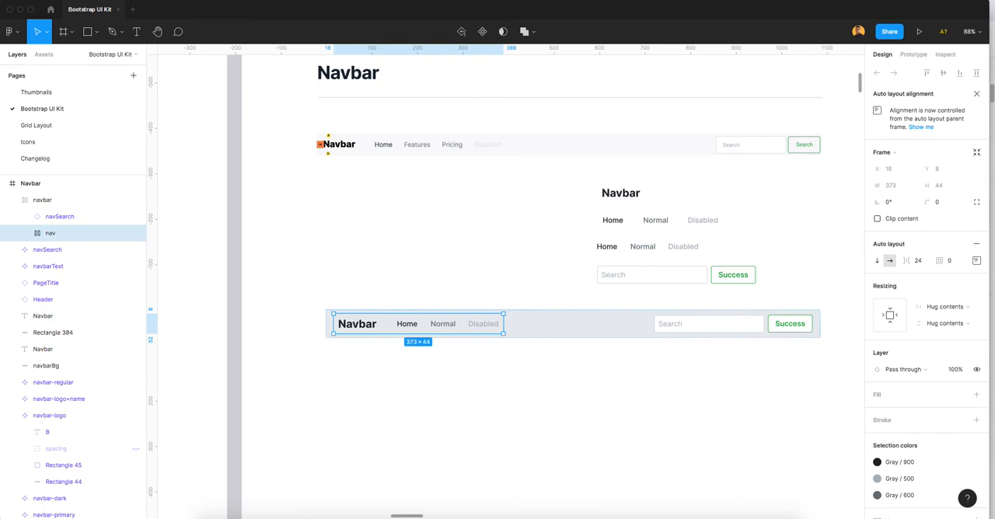
pyautogui.click(450, 278)
# Step: Set the left padding of the navbarText instance inside the navbar's nav frame to 0
pyautogui.click(470, 324)
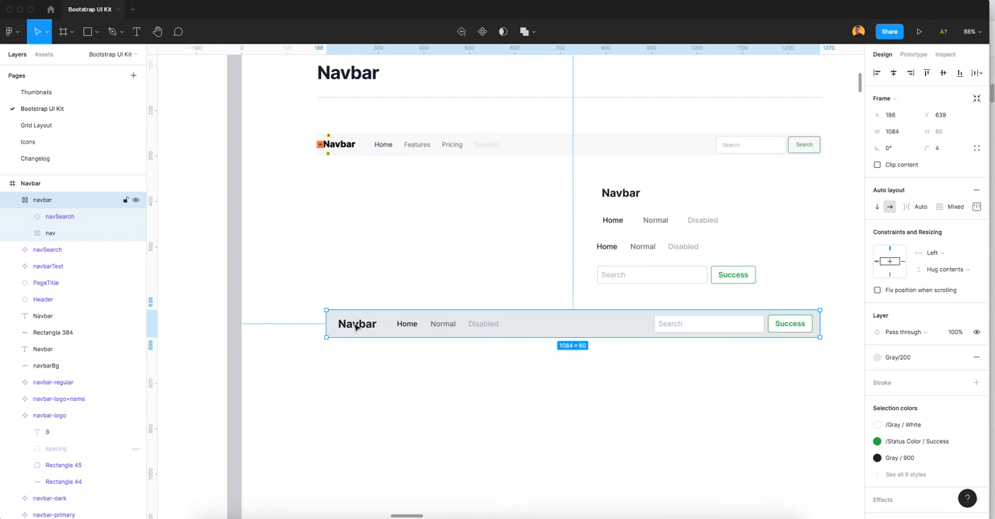
pyautogui.scroll(5, 816, 330)
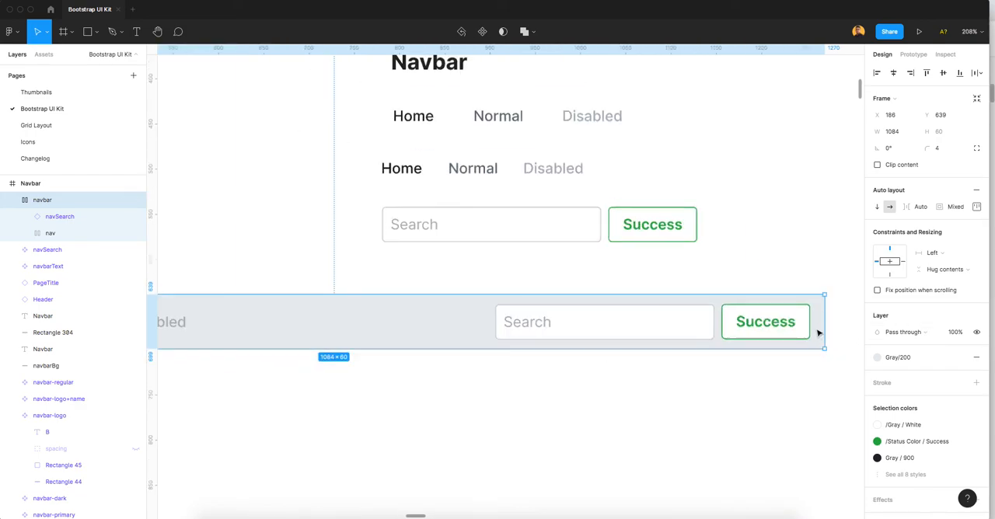
pyautogui.scroll(2, 553, 351)
pyautogui.hscroll(-10, 416, 353)
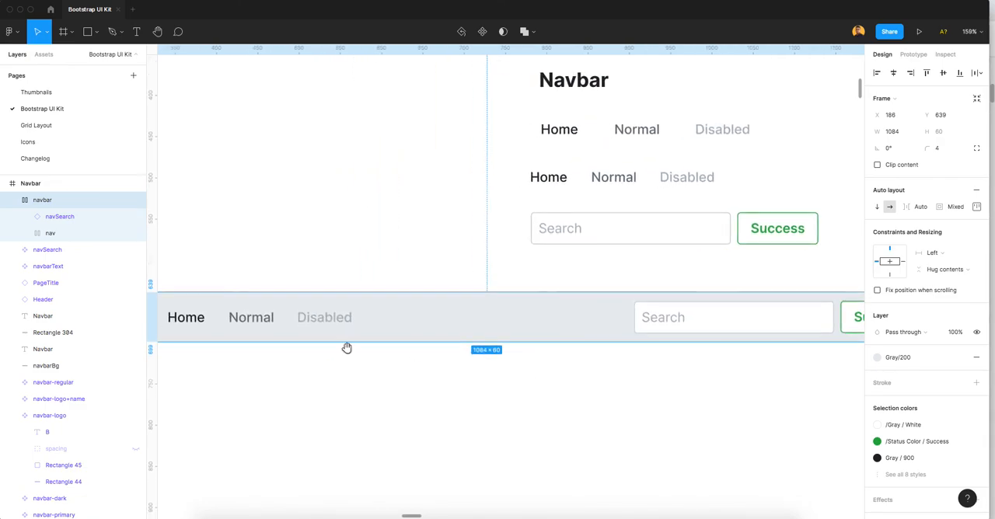
pyautogui.doubleClick(388, 330)
pyautogui.doubleClick(388, 328)
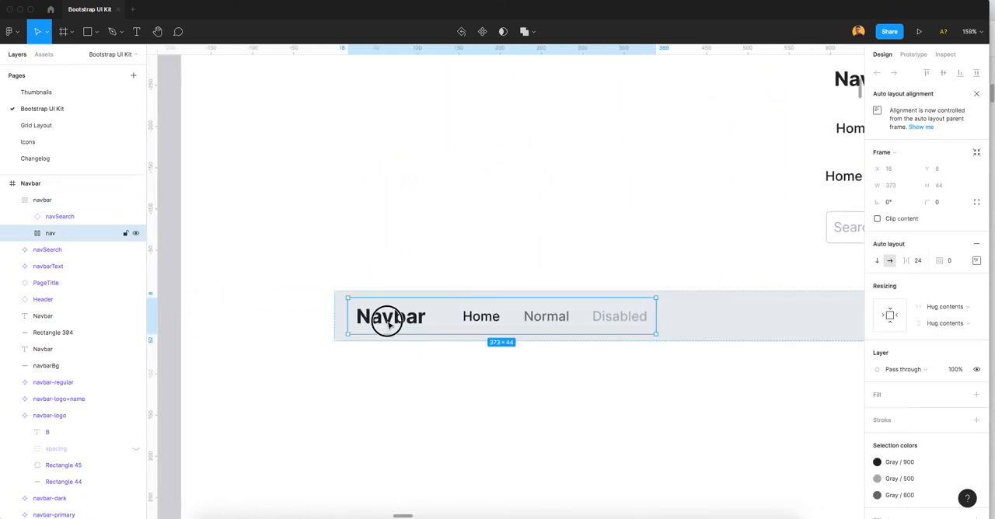
pyautogui.click(976, 287)
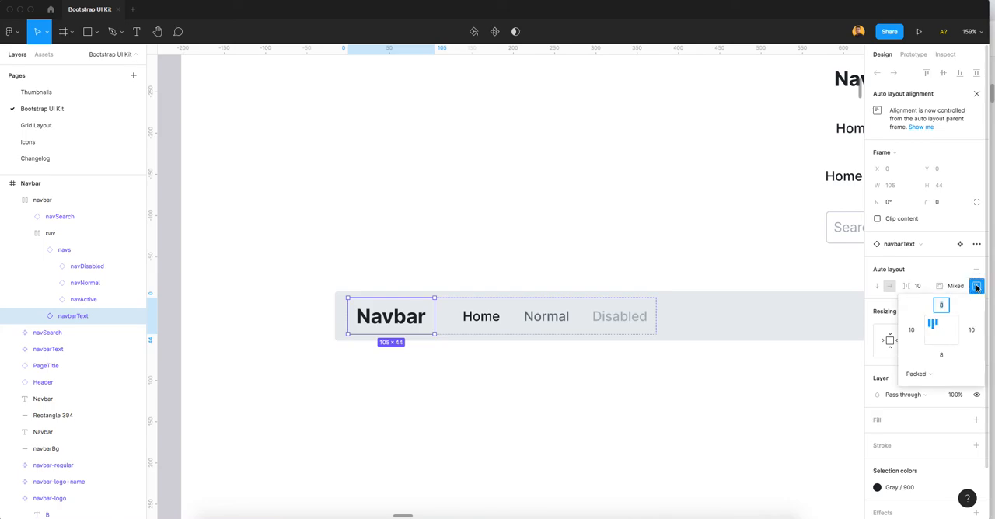
pyautogui.click(467, 274)
# Step: Check the auto layout padding, alignment and distribution of the whole navbar frame
pyautogui.click(537, 326)
pyautogui.scroll(-5, 501, 313)
pyautogui.click(594, 362)
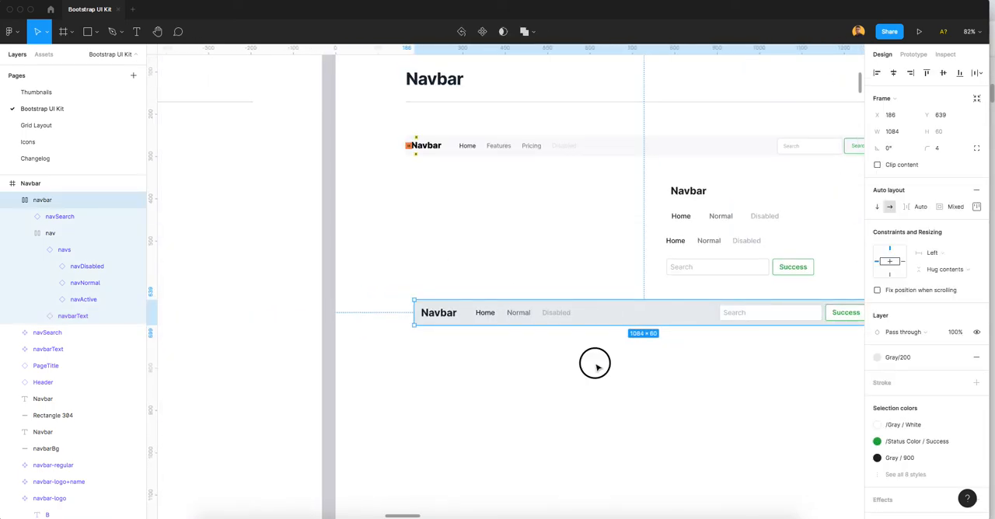
pyautogui.hscroll(3, 625, 347)
pyautogui.click(603, 328)
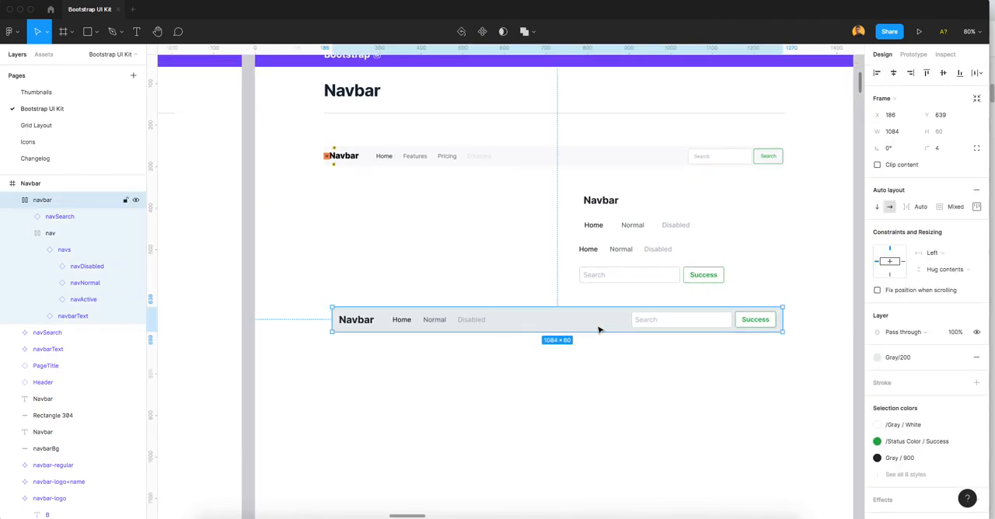
pyautogui.click(977, 207)
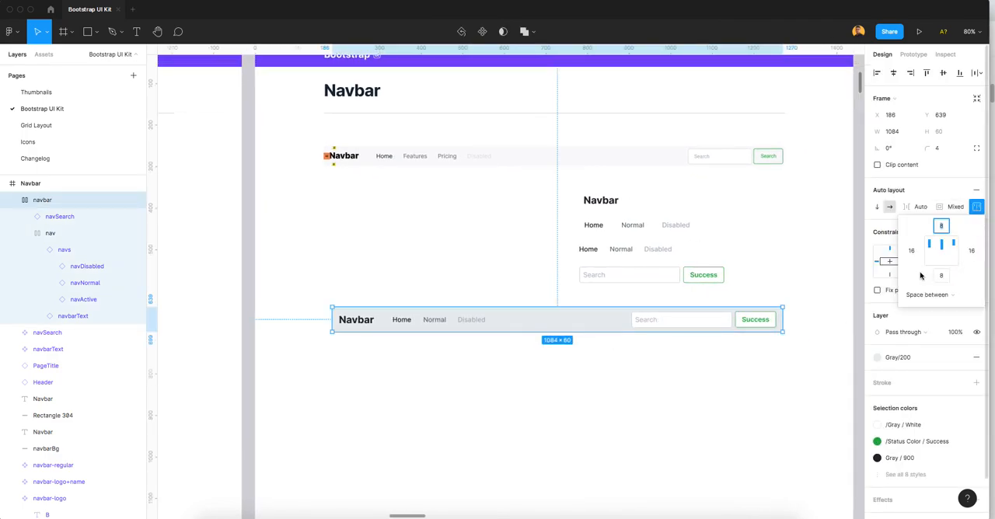
pyautogui.click(661, 377)
pyautogui.click(530, 321)
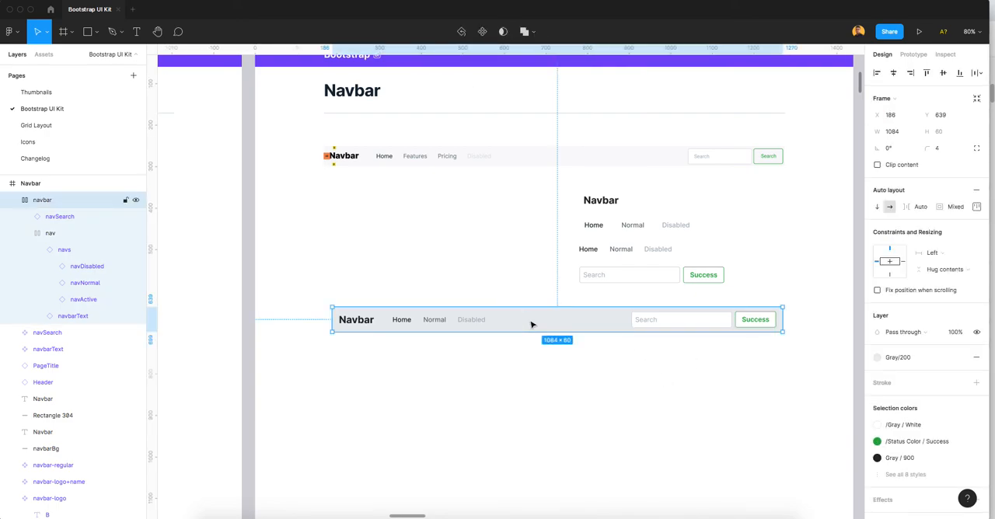
# Step: Collapse the navbar layer and rename it as navbarSimple
pyautogui.click(11, 200)
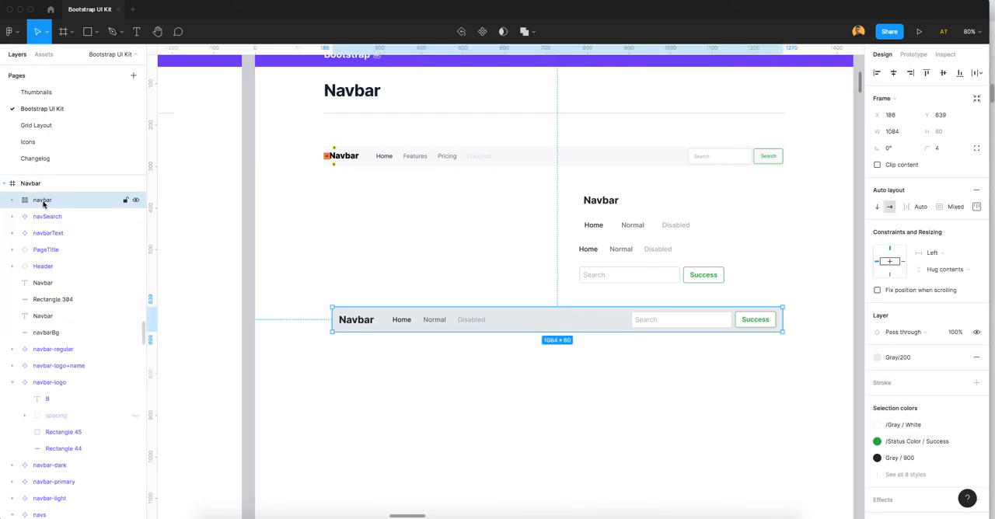
pyautogui.doubleClick(43, 201)
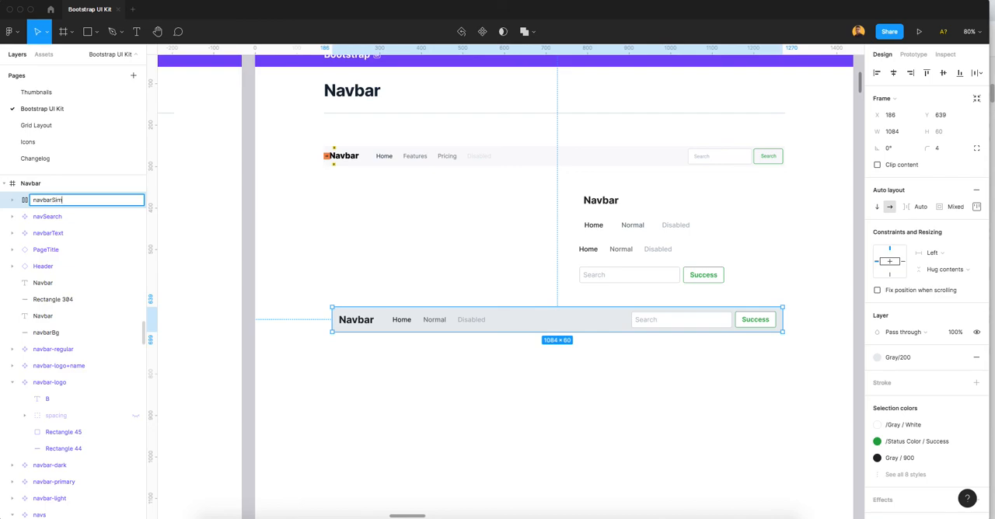
pyautogui.press('Return')
pyautogui.click(407, 264)
# Step: Turn the navbarSimple frame into a component
pyautogui.click(447, 315)
pyautogui.rightClick(449, 320)
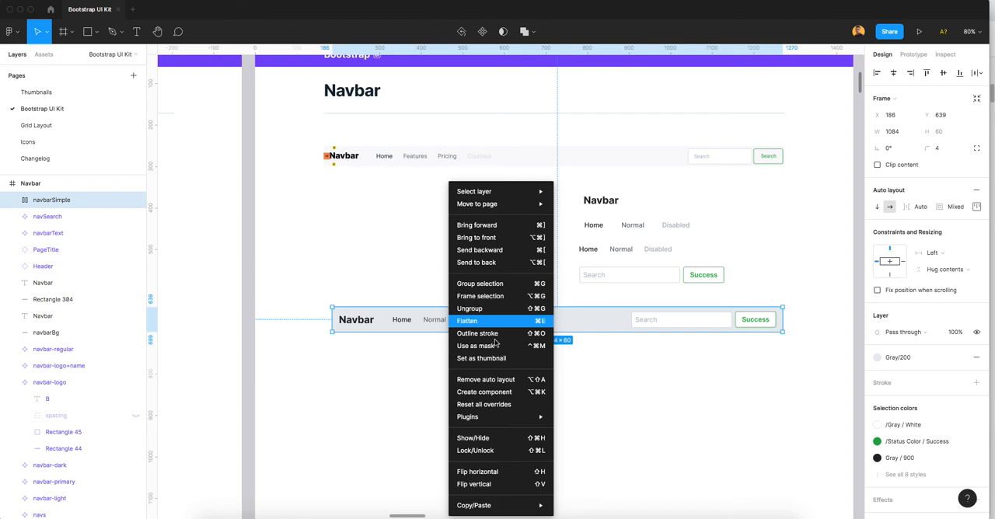
pyautogui.click(490, 394)
pyautogui.click(446, 271)
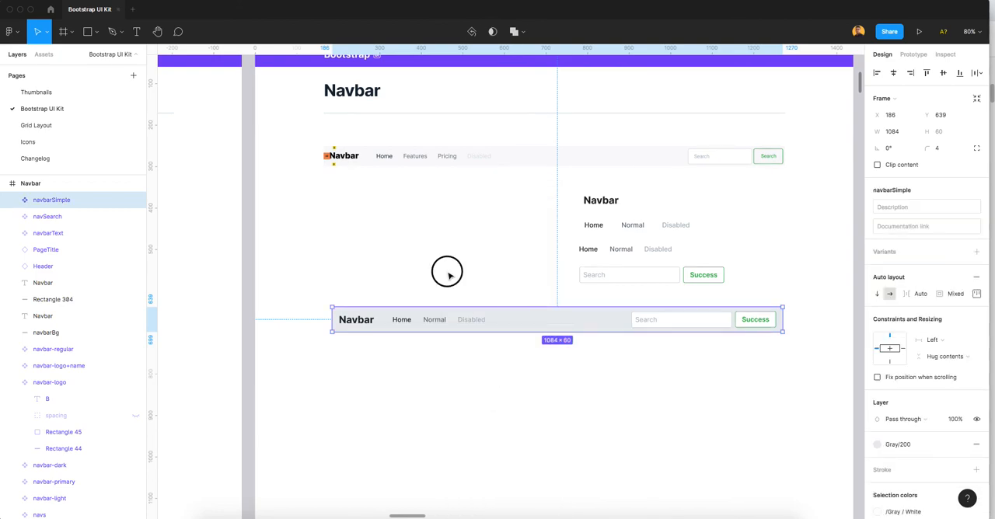
# Step: Change the navbarSimple component's fill style to Gray/100
pyautogui.click(425, 319)
pyautogui.click(904, 445)
pyautogui.click(902, 440)
pyautogui.click(647, 393)
# Step: Place an instance of navbarSimple below the component at Y 745 and stretch it to the artboard's full 1440 width
pyautogui.click(560, 331)
pyautogui.moveTo(560, 339); pyautogui.dragTo(567, 364)
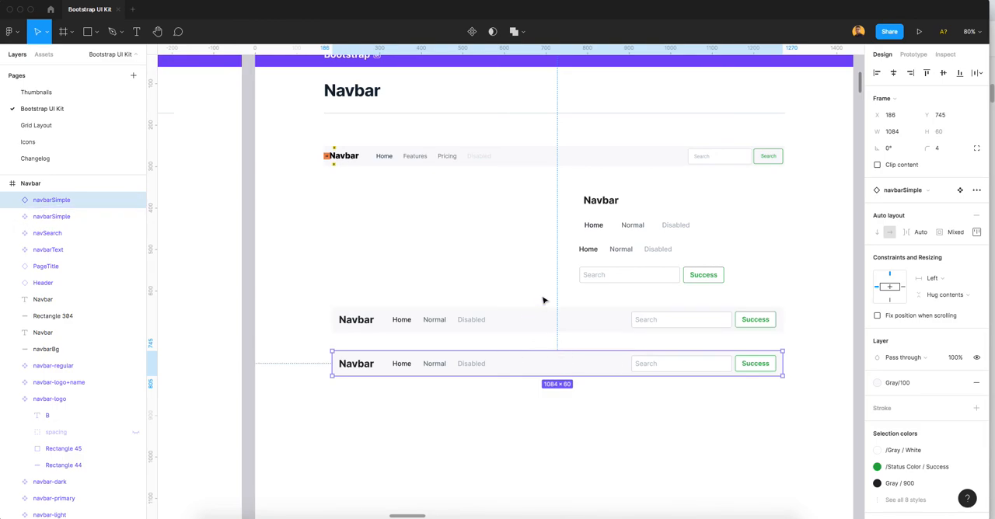
pyautogui.moveTo(783, 363); pyautogui.dragTo(851, 362)
pyautogui.moveTo(332, 363); pyautogui.dragTo(256, 365)
pyautogui.click(427, 391)
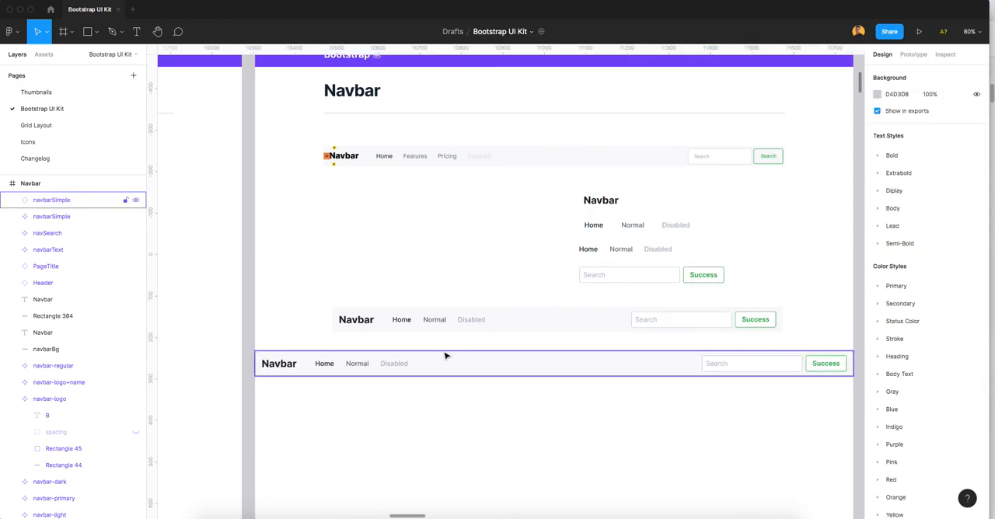
pyautogui.scroll(-3, 446, 356)
pyautogui.click(445, 357)
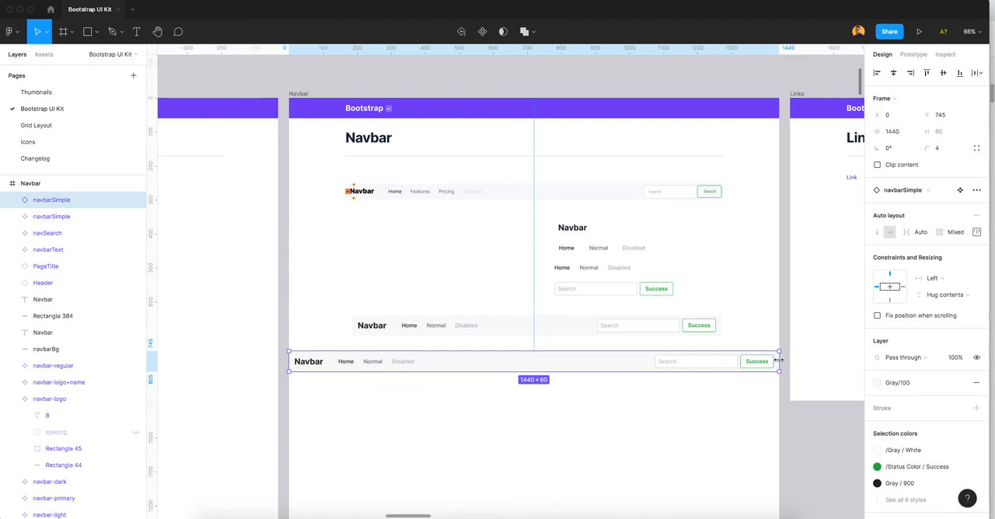
pyautogui.scroll(10, 388, 371)
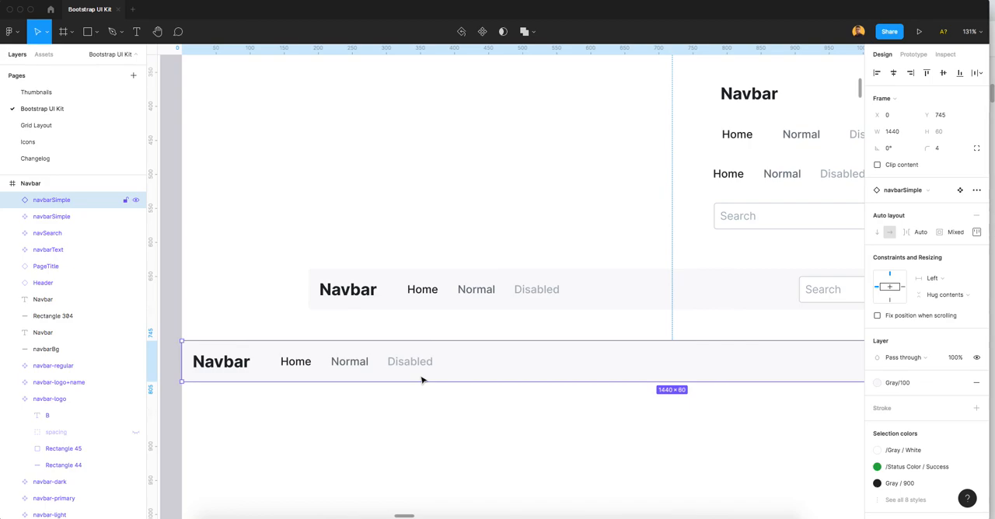
pyautogui.scroll(-4, 490, 343)
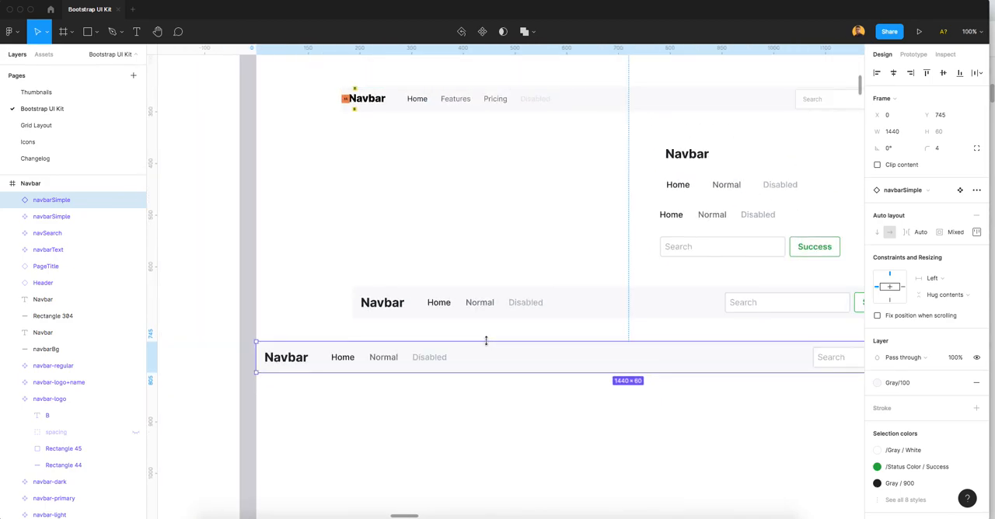